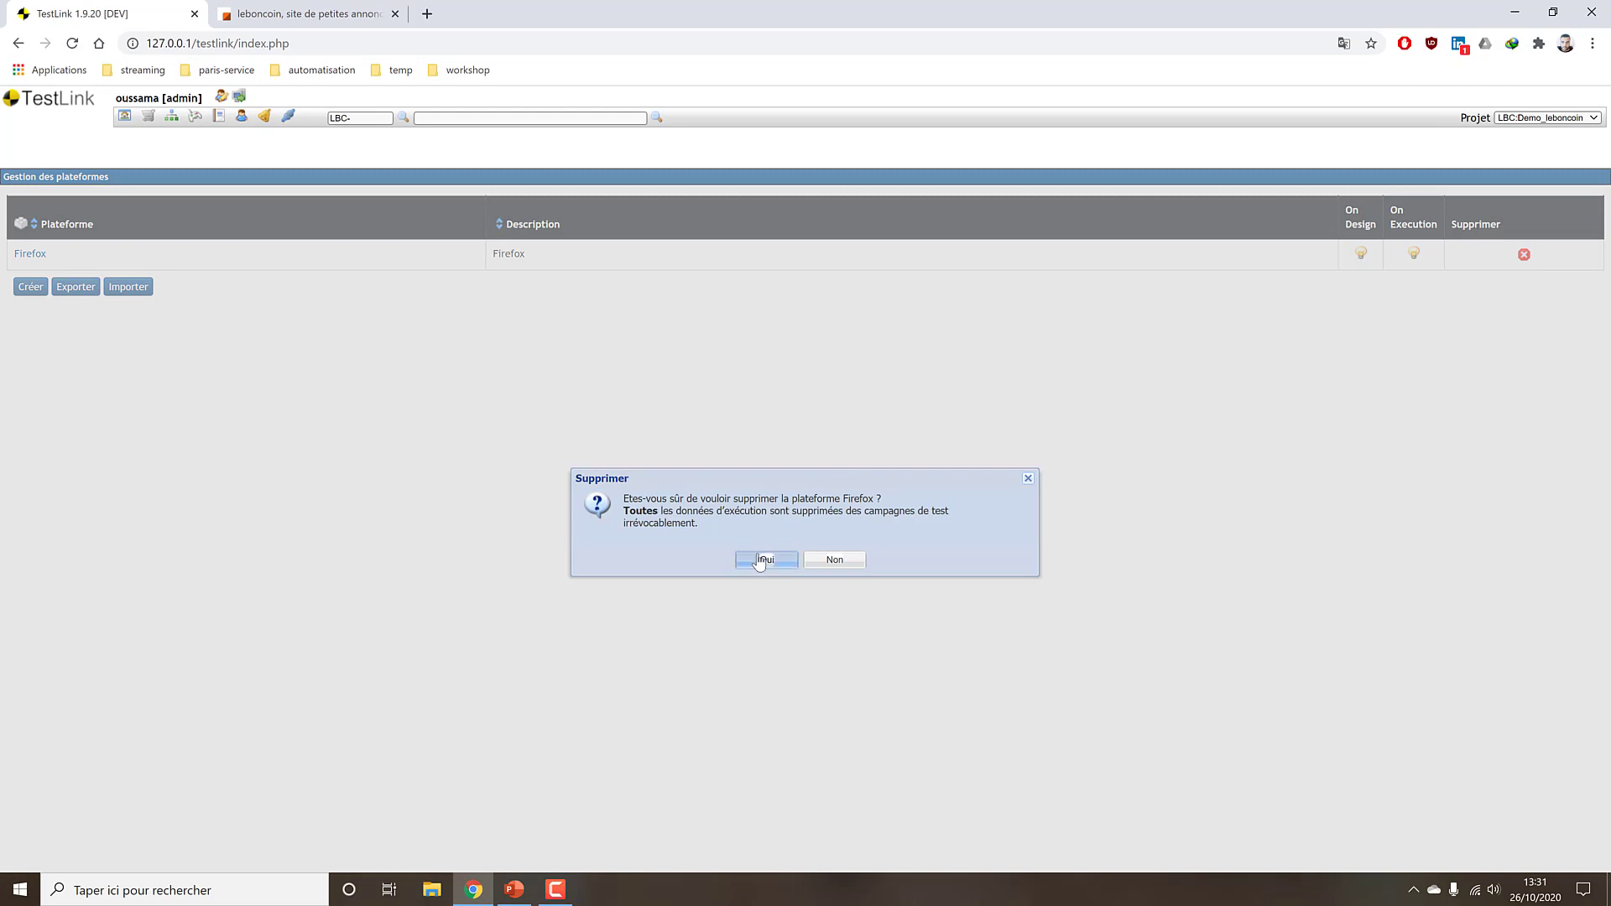
# Create a platform named Chrome with the description "Navigateur Chrome", enabled for both design and execution.
pyautogui.click(30, 243)
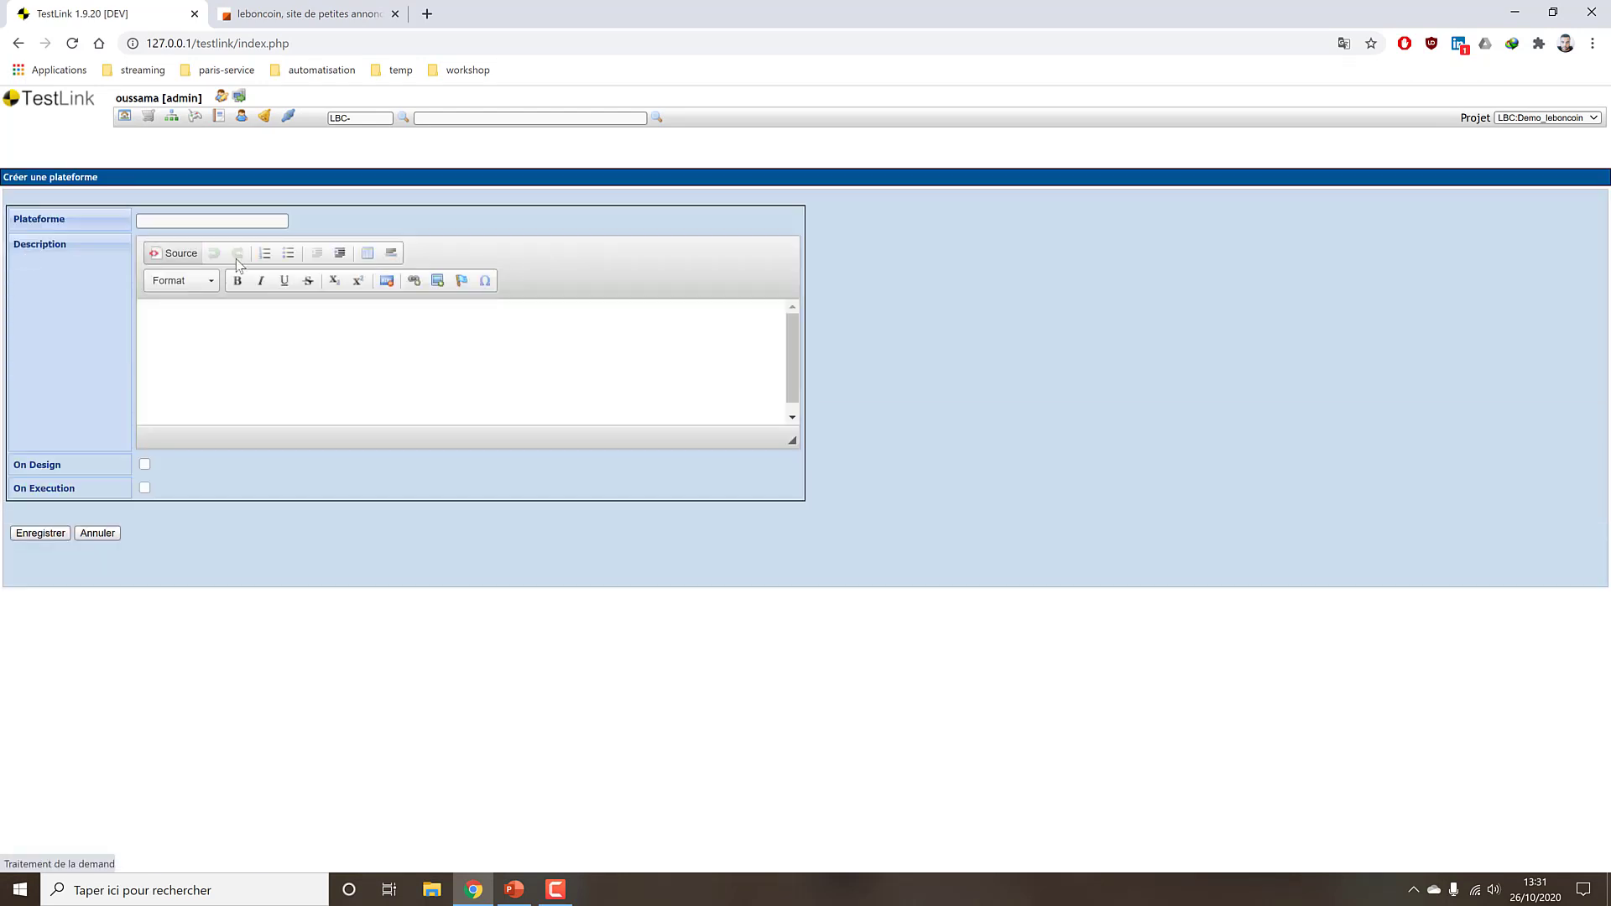
pyautogui.click(264, 223)
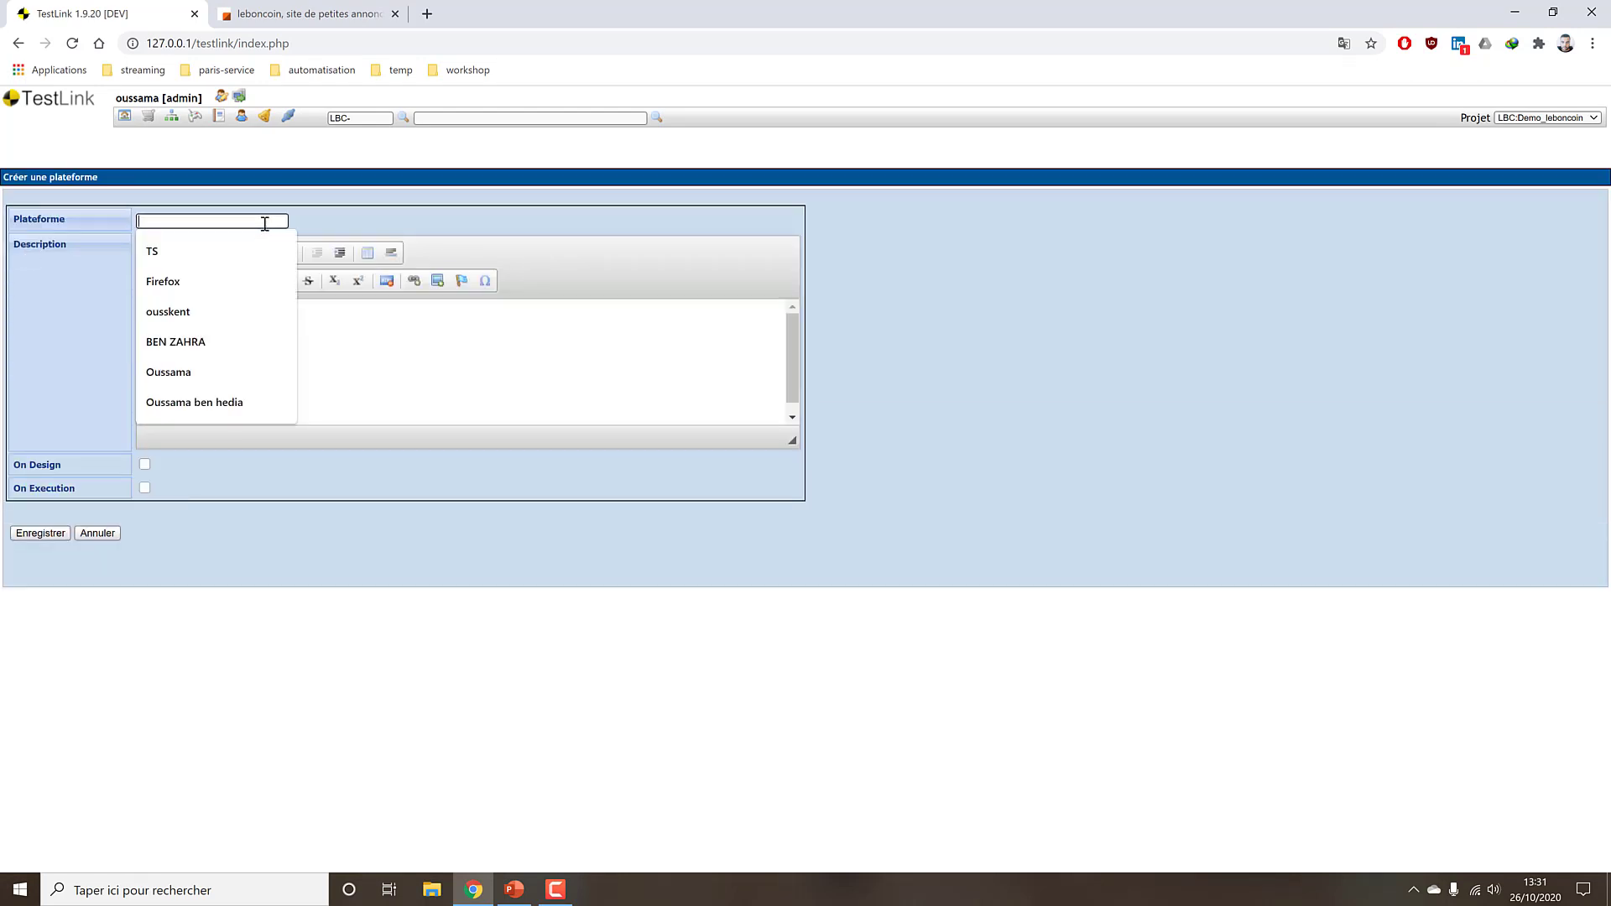
pyautogui.write('Ch')
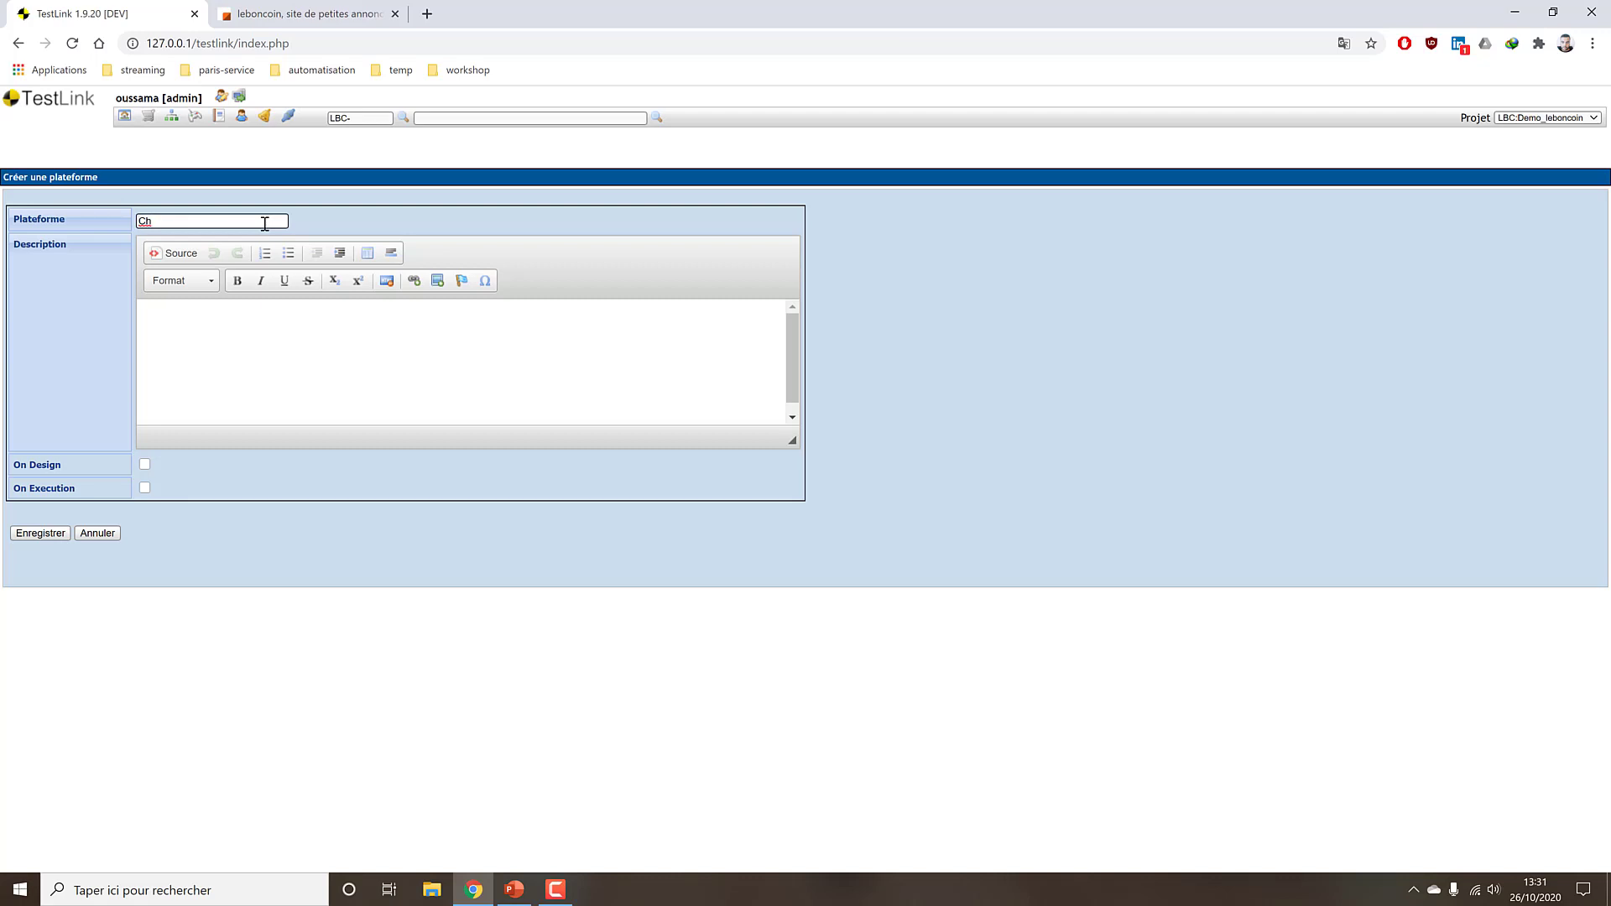
pyautogui.write('rome')
pyautogui.press('Tab')
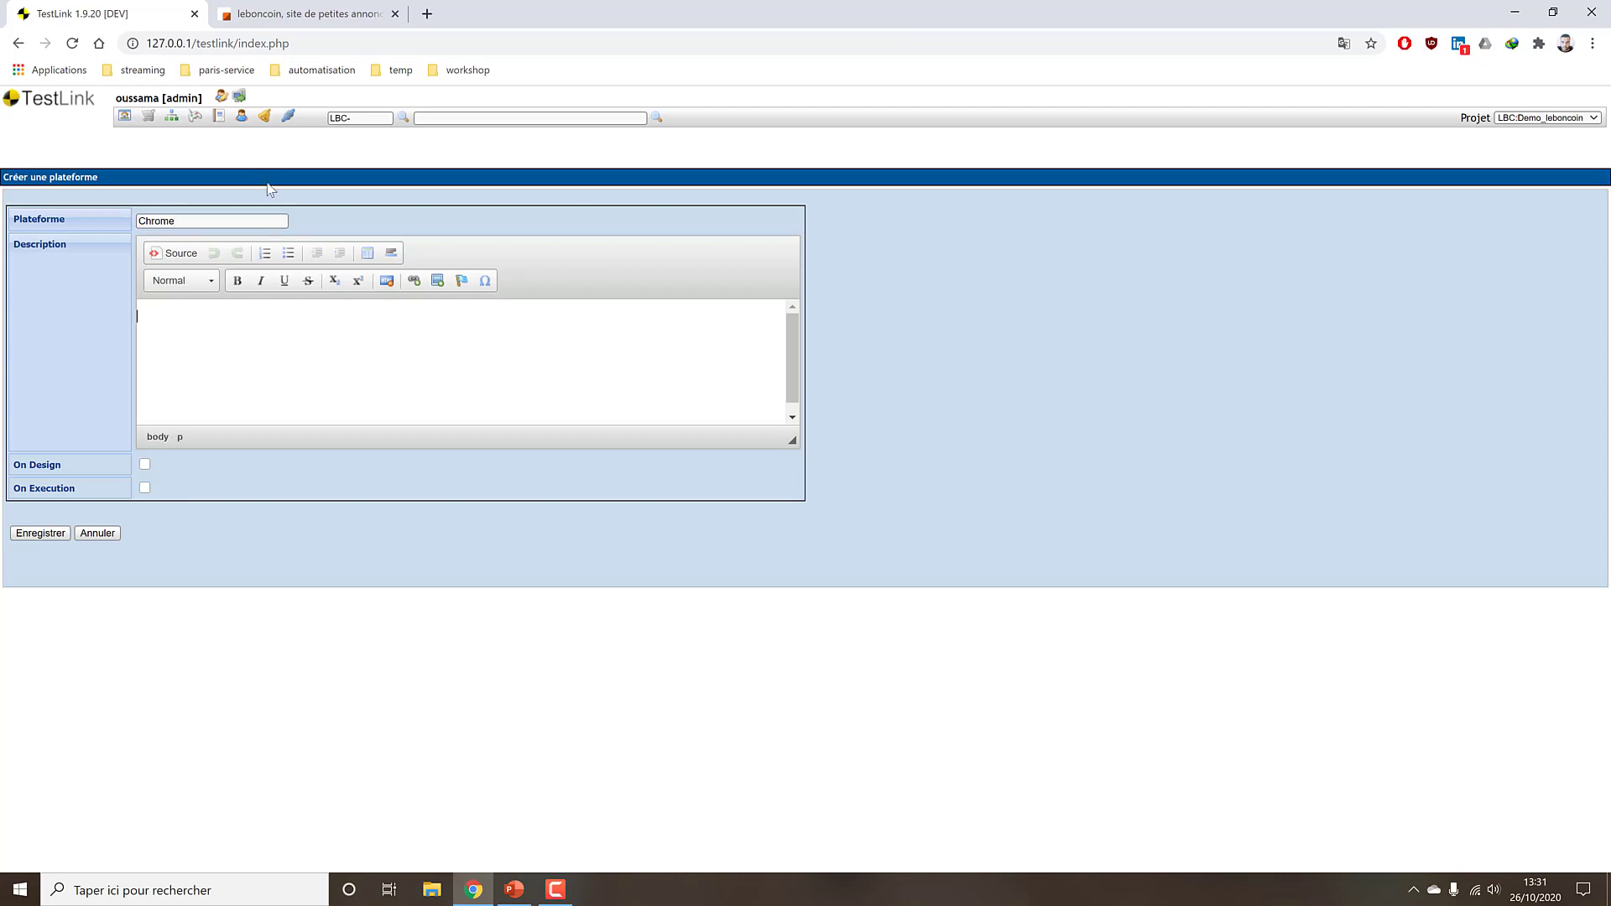
pyautogui.click(197, 222)
pyautogui.click(227, 344)
pyautogui.write('Navigateur Chrome')
pyautogui.click(146, 464)
pyautogui.click(145, 489)
pyautogui.click(42, 533)
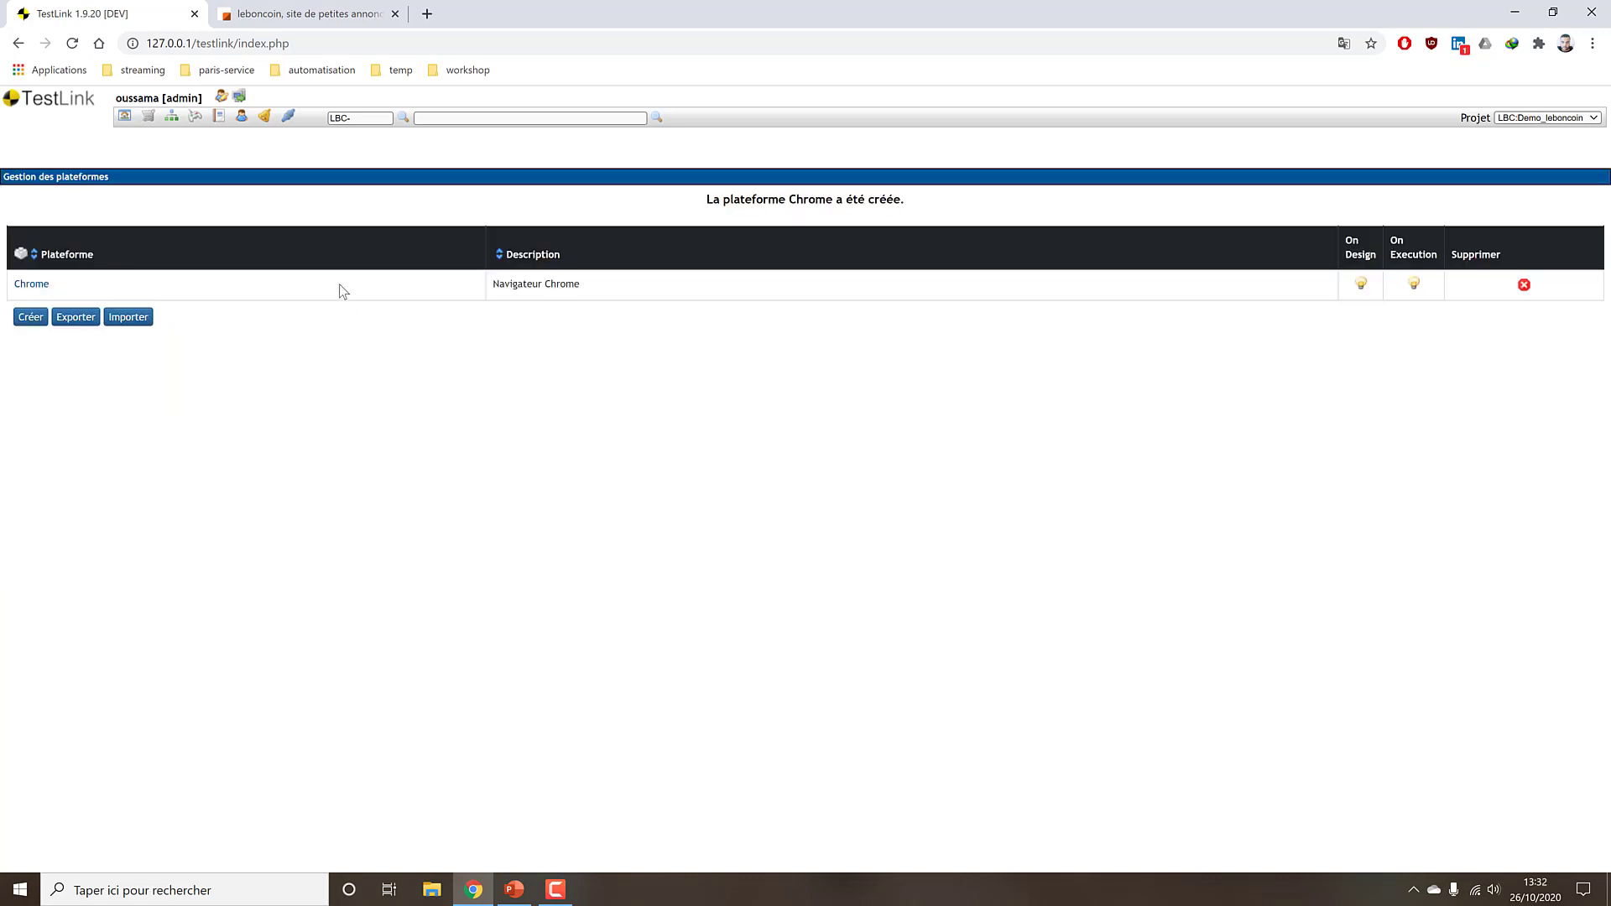
# Create a platform named Firefox with the description "Navigateur Firefox", enabled for both design and execution.
pyautogui.click(30, 317)
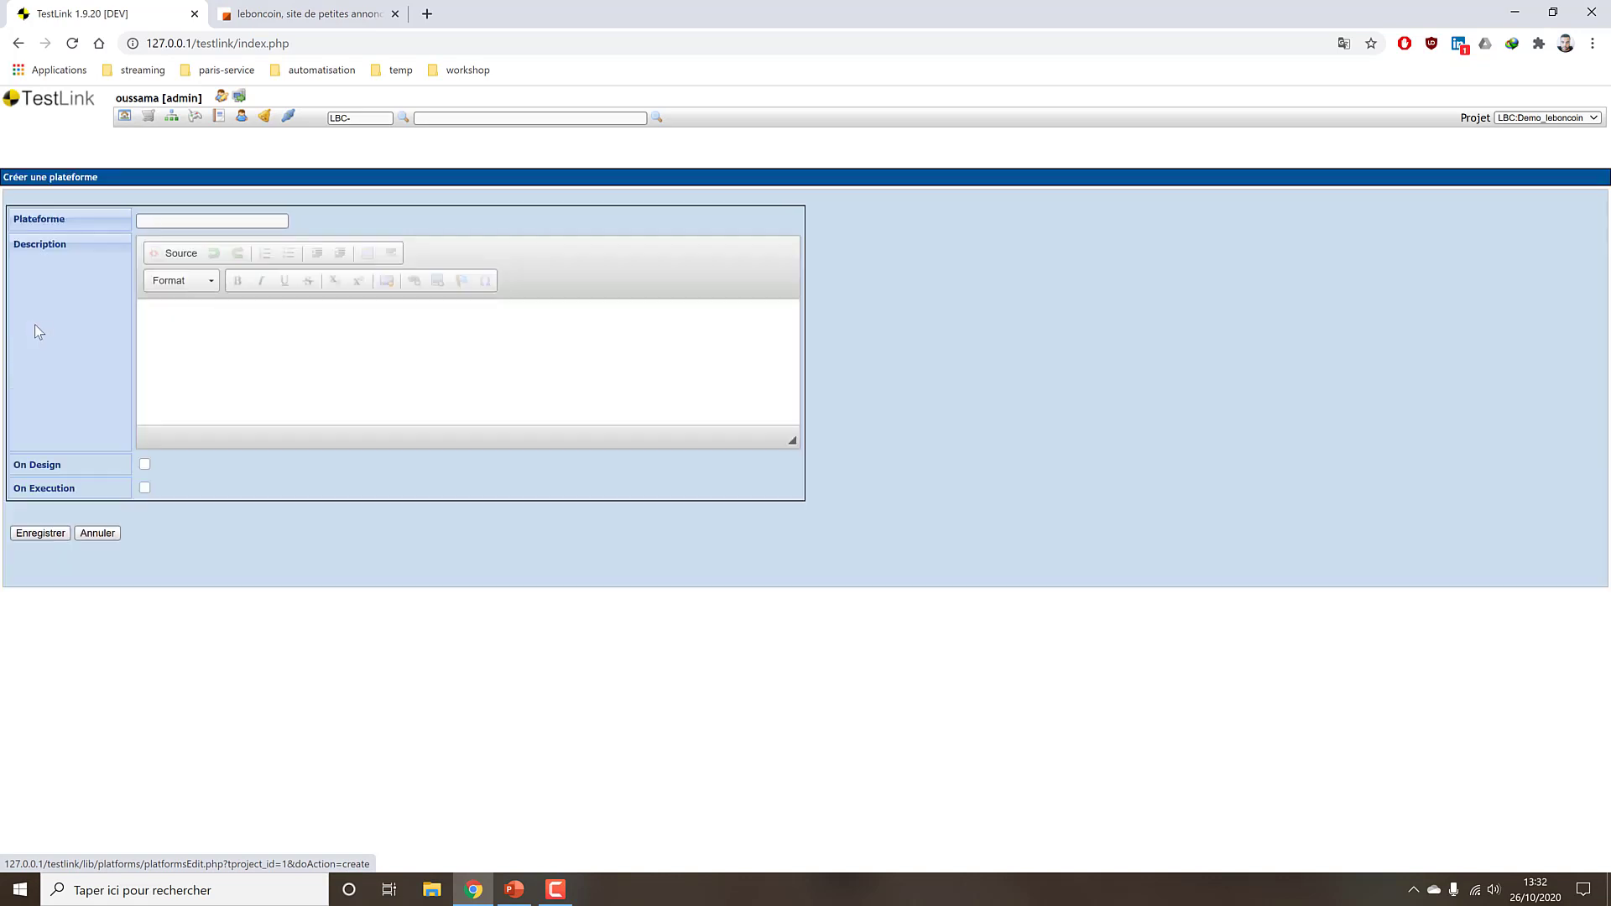
pyautogui.click(219, 220)
pyautogui.write('fox')
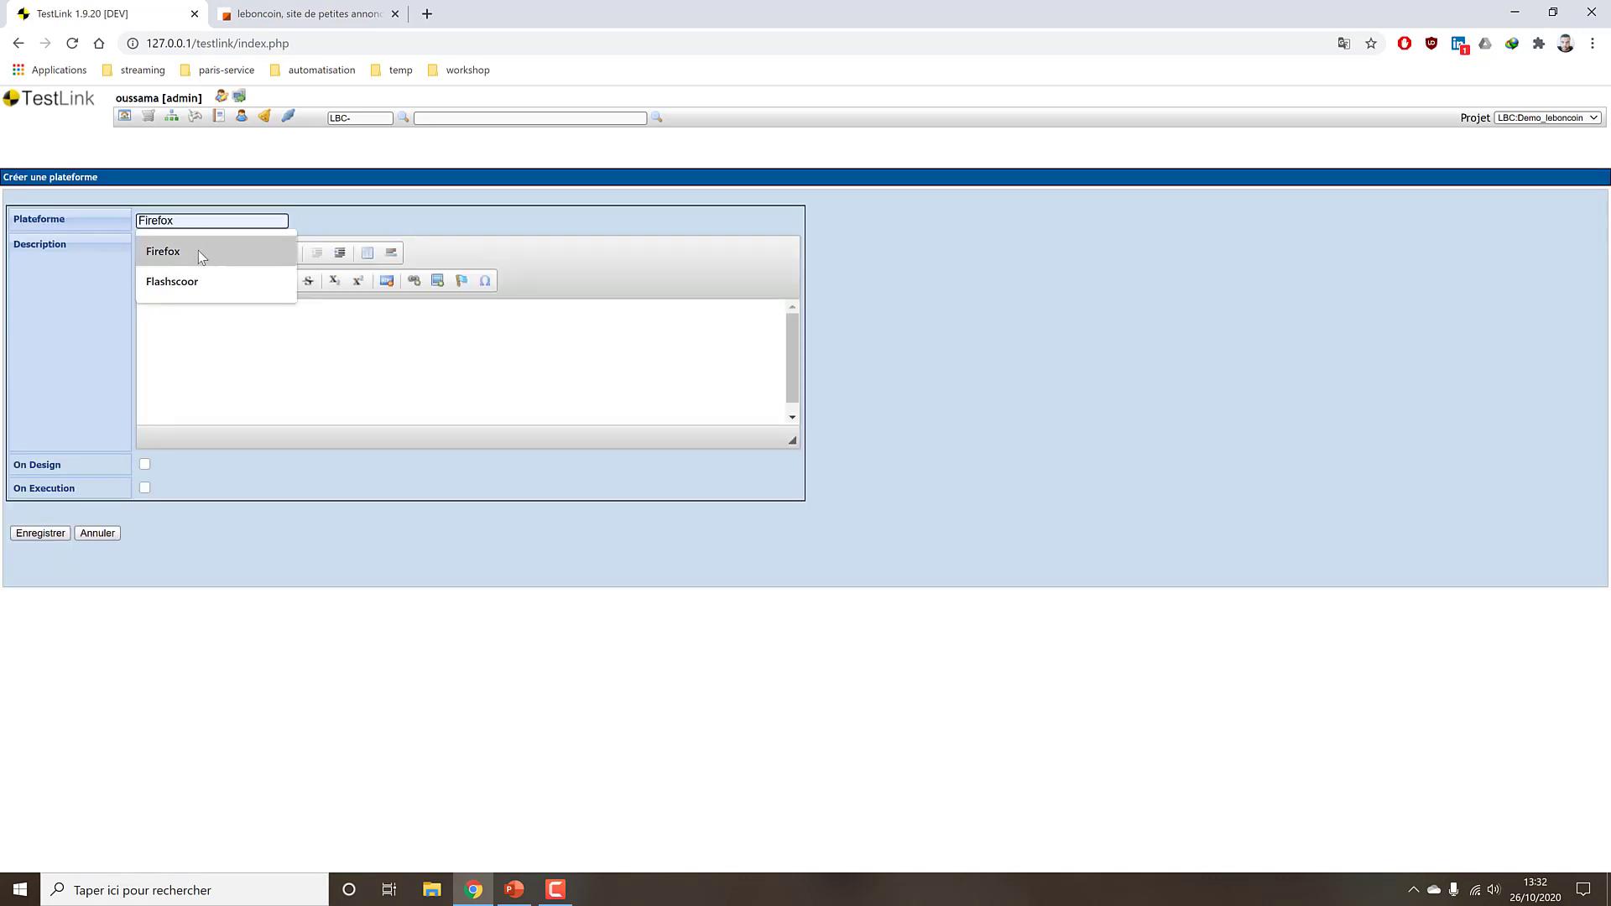
pyautogui.click(198, 250)
pyautogui.click(171, 330)
pyautogui.write('Na')
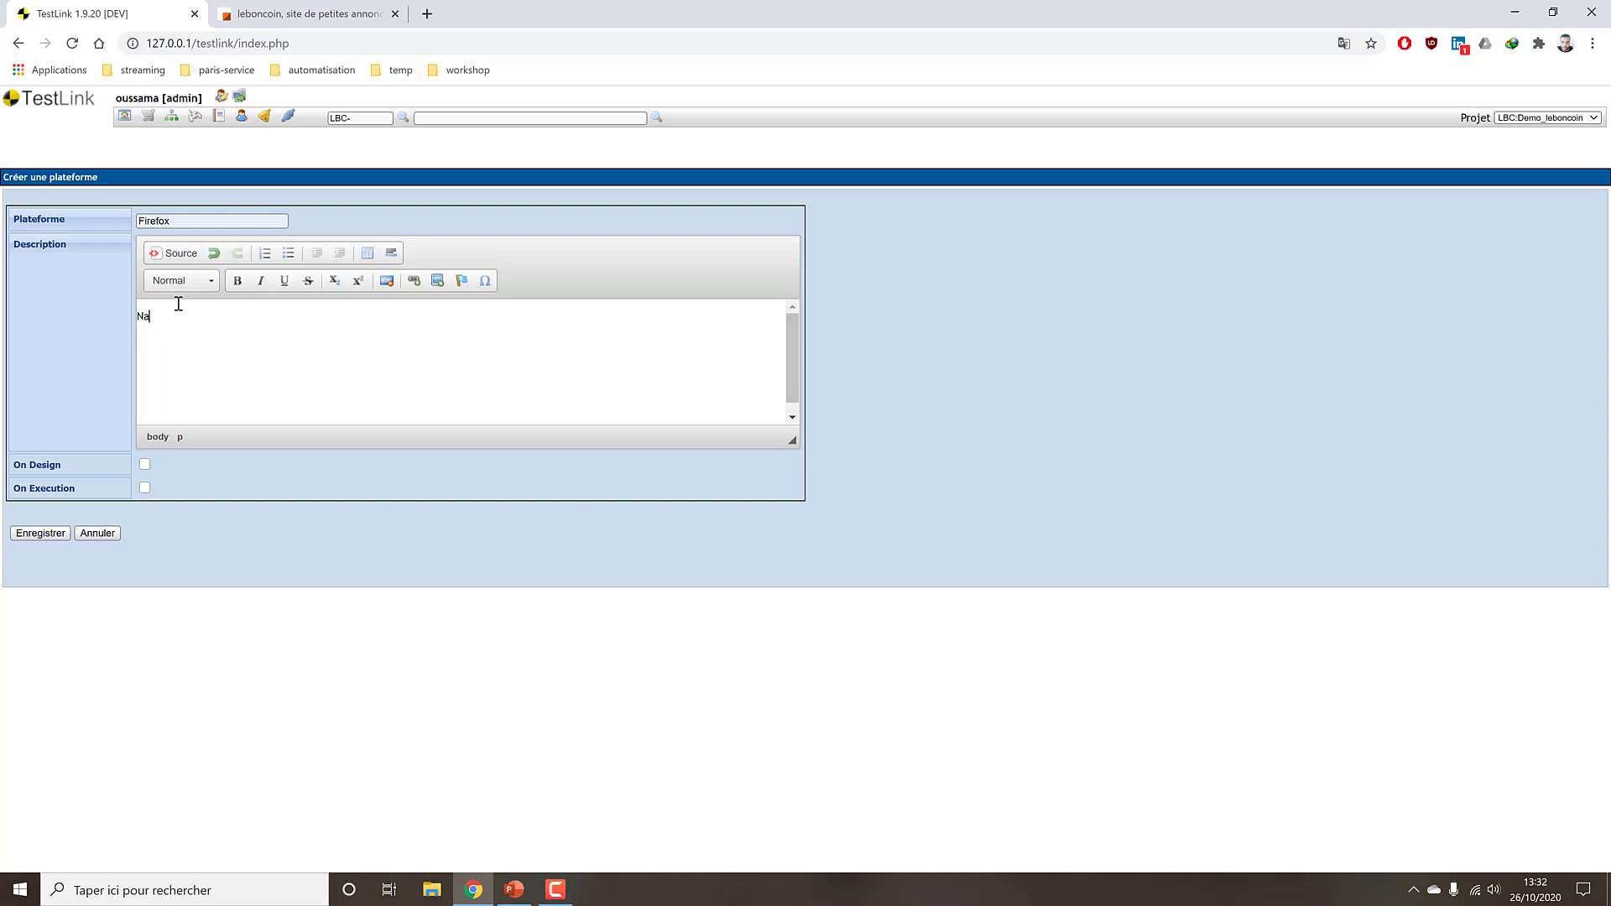
pyautogui.write('vigateur')
pyautogui.doubleClick(159, 221)
pyautogui.hotkey('ctrl', 'c')
pyautogui.click(255, 327)
pyautogui.hotkey('ctrl', 'v')
pyautogui.click(144, 464)
pyautogui.click(40, 533)
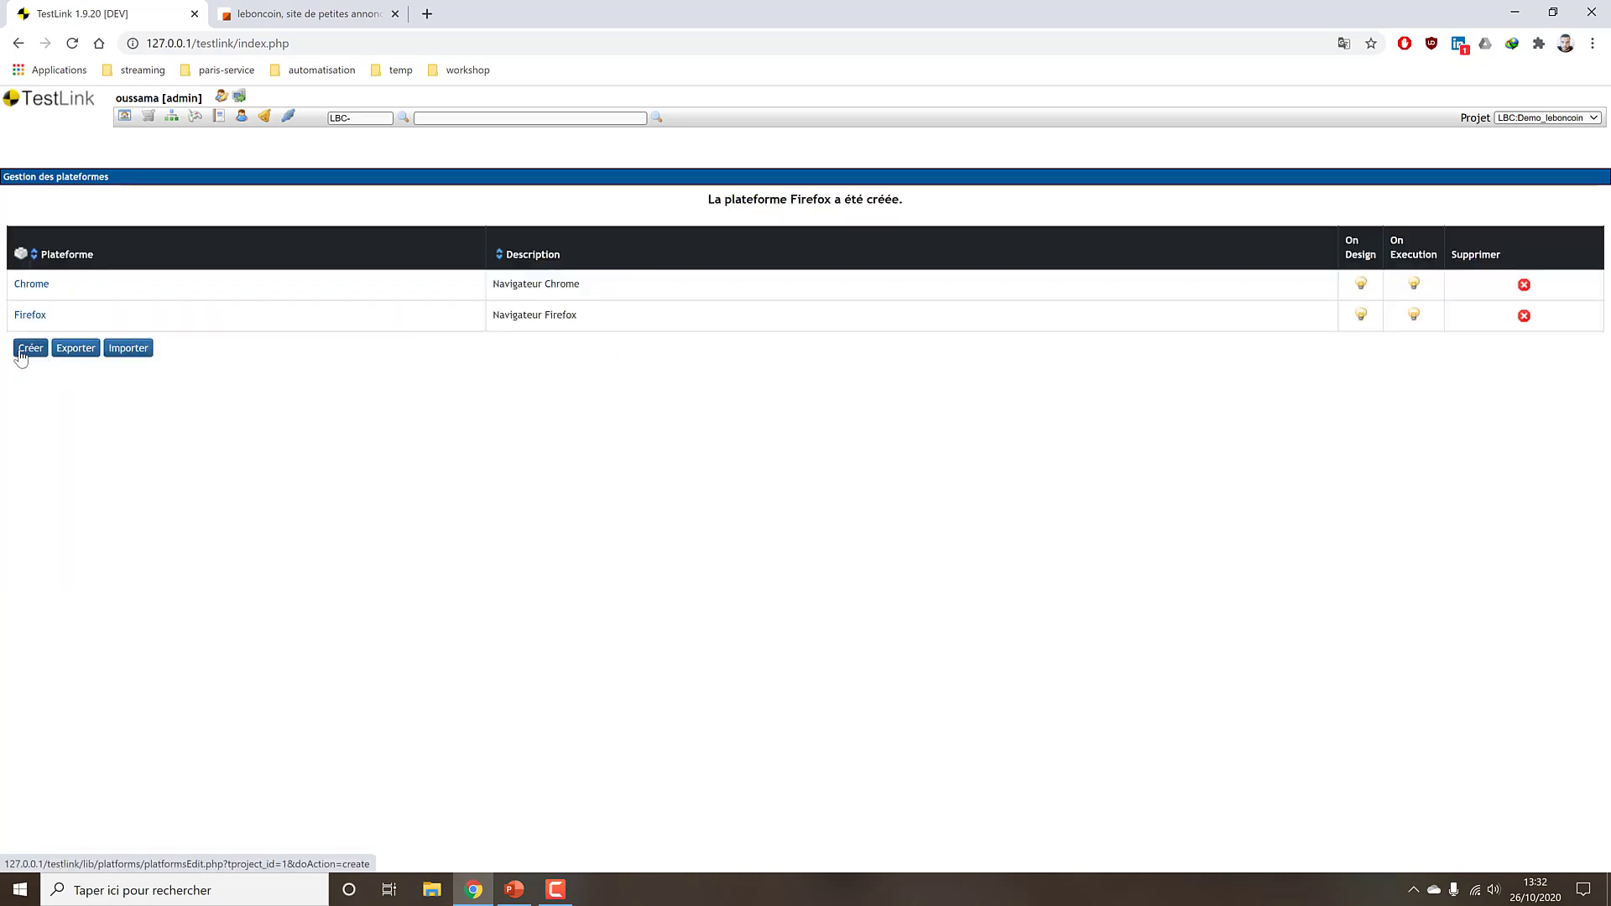
# Create a platform named Android with the description "OS Android", enabled for both design and execution.
pyautogui.click(31, 348)
pyautogui.click(189, 219)
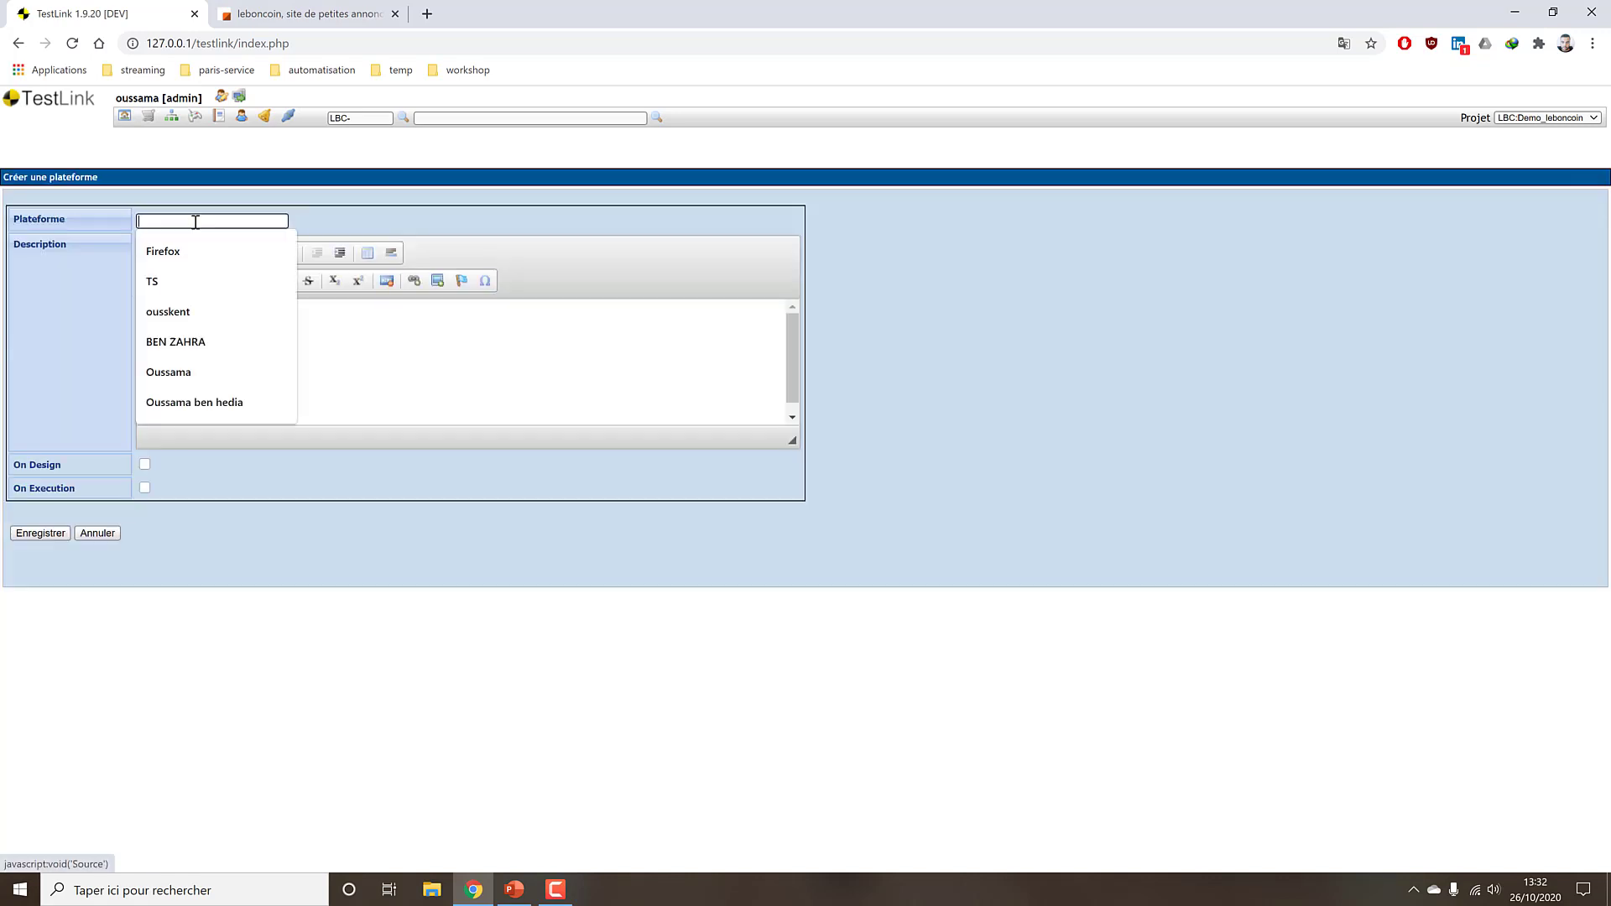
pyautogui.write('a')
pyautogui.click(190, 249)
pyautogui.click(184, 334)
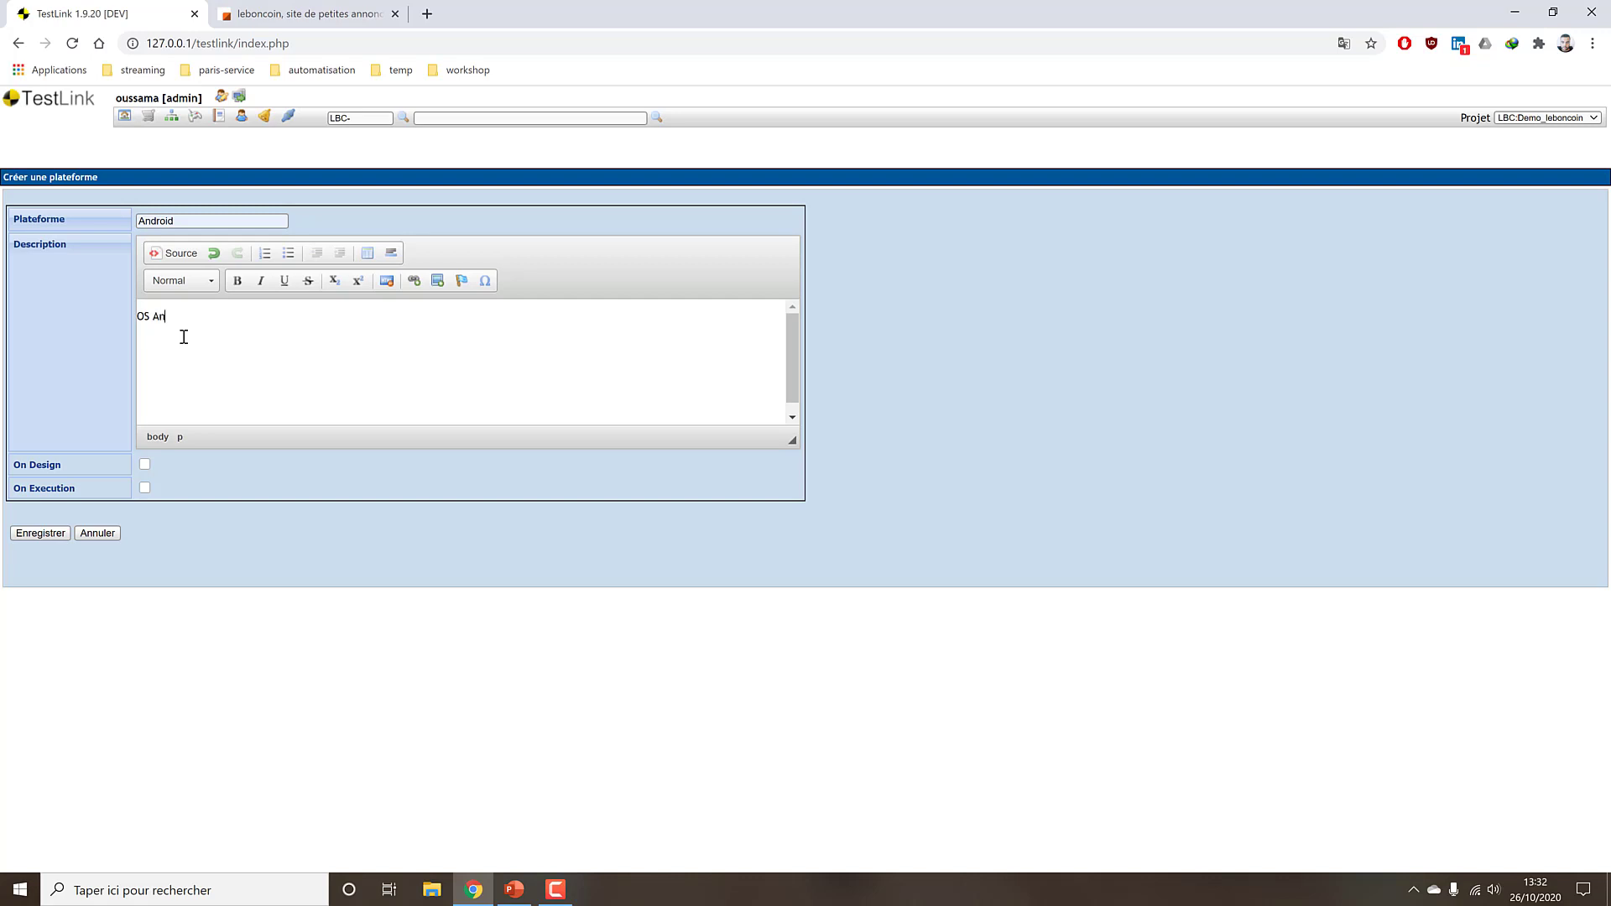
pyautogui.click(145, 487)
pyautogui.click(40, 533)
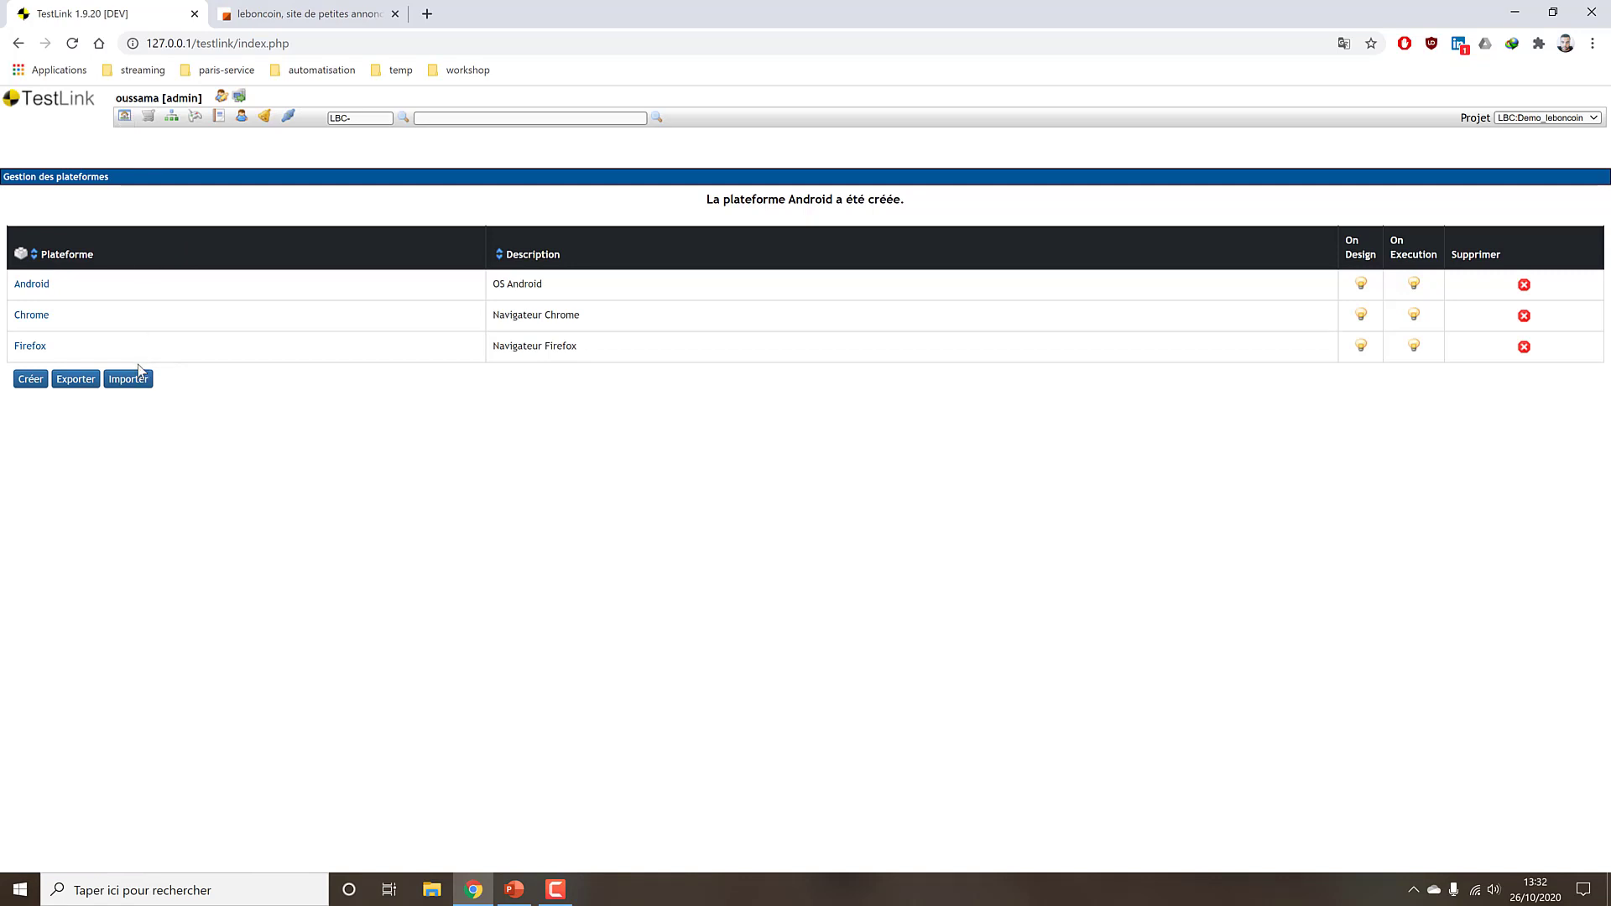
# Review the project's available test campaigns and its list of managed platforms.
pyautogui.click(124, 115)
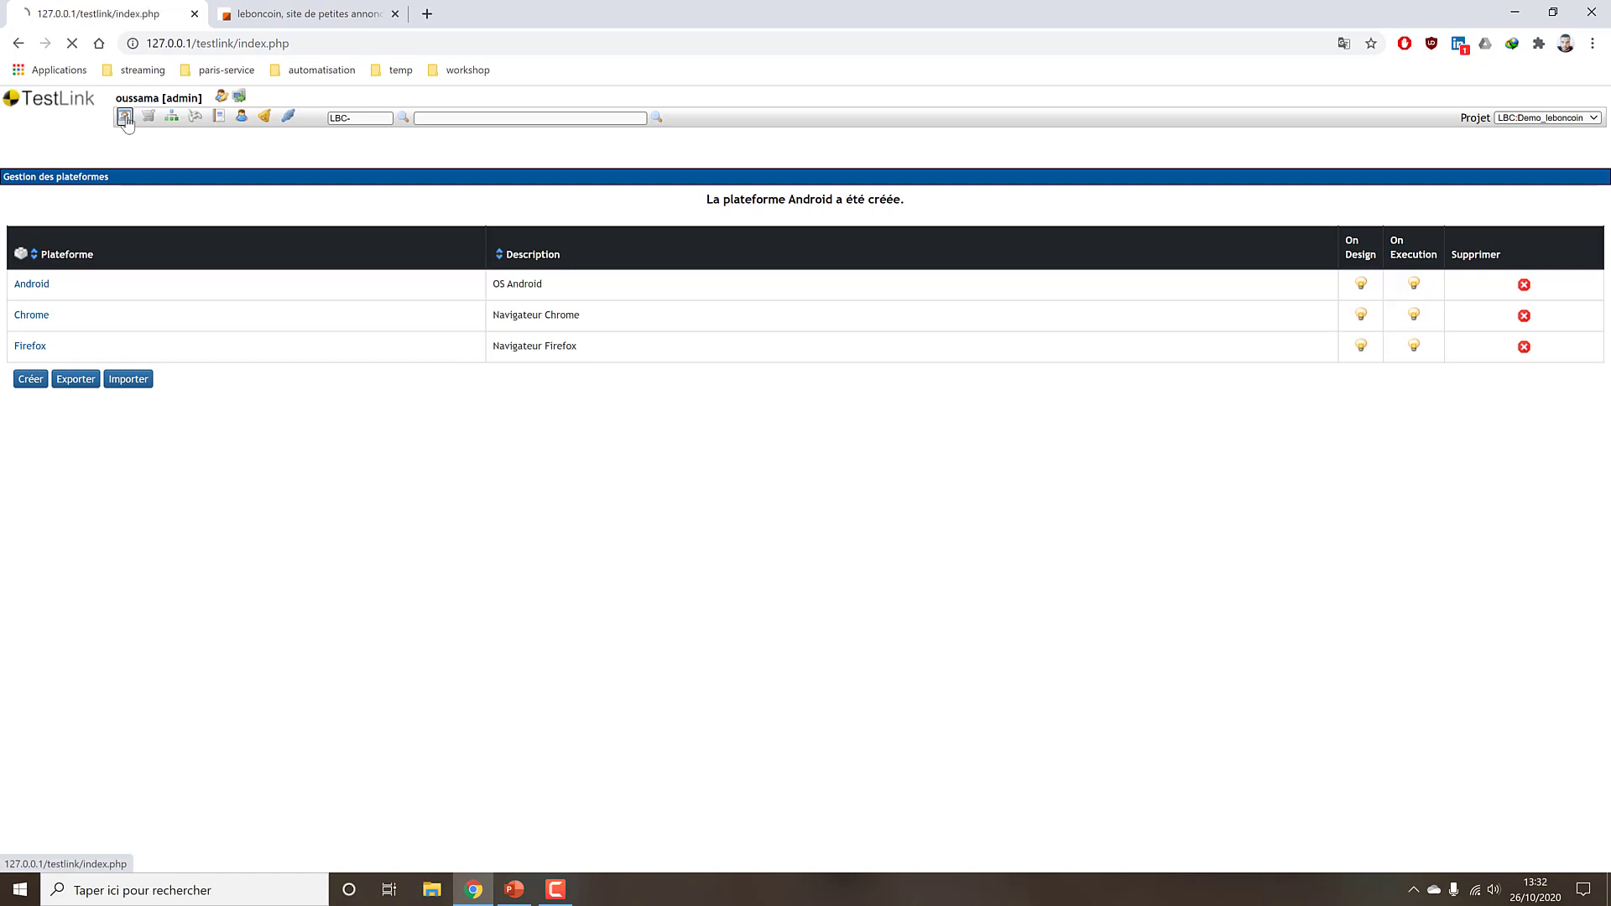
pyautogui.click(1397, 202)
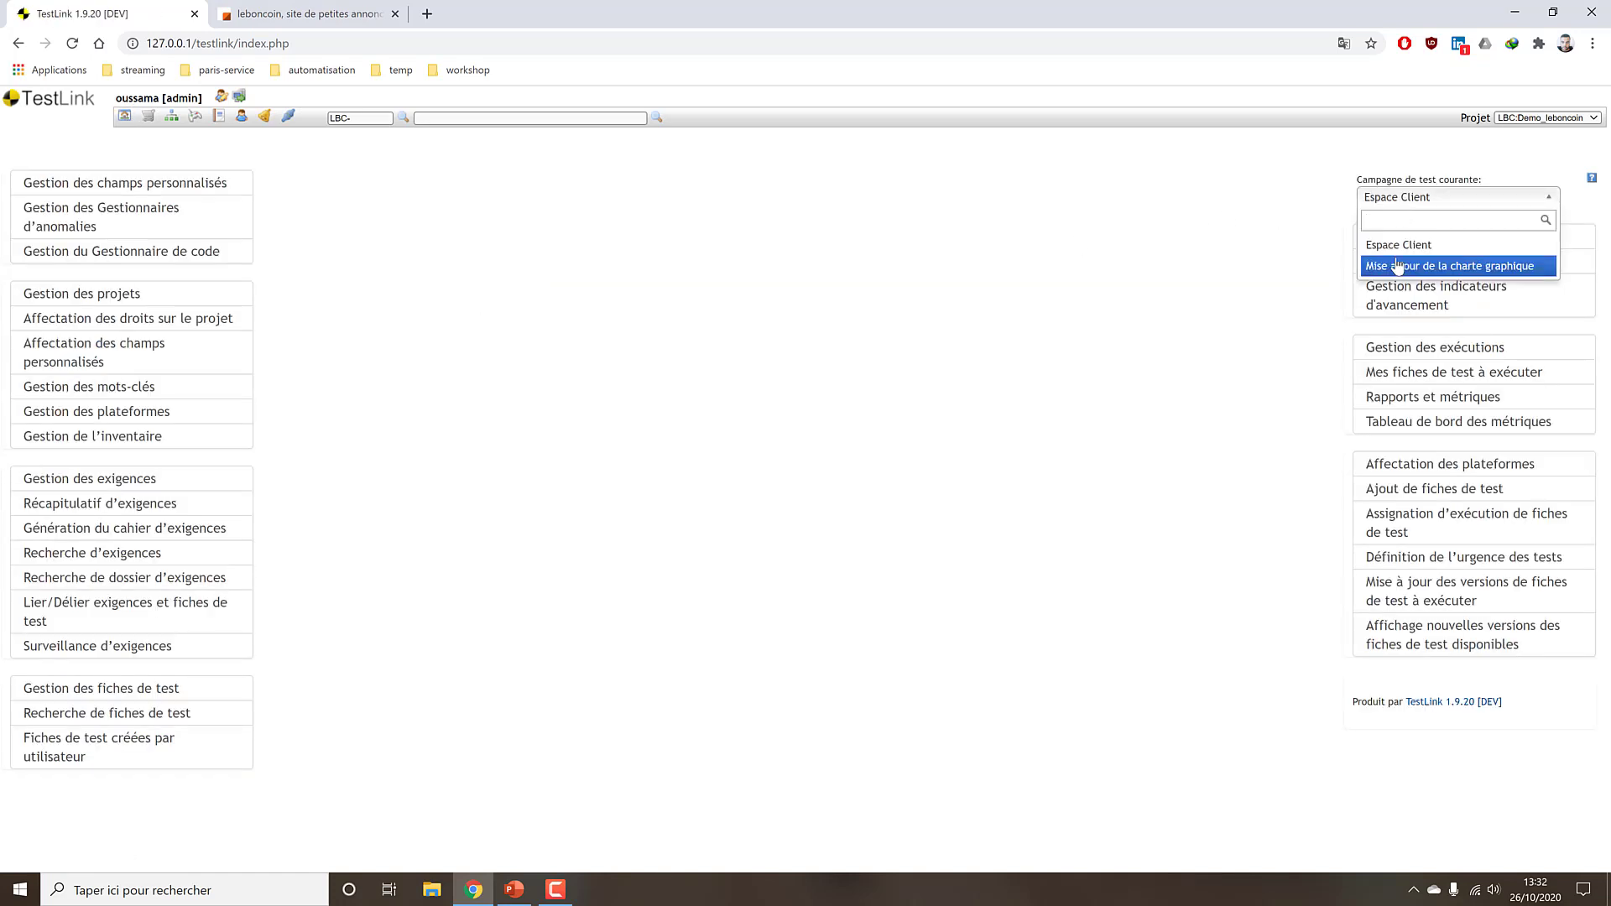
pyautogui.click(1221, 222)
pyautogui.click(1419, 199)
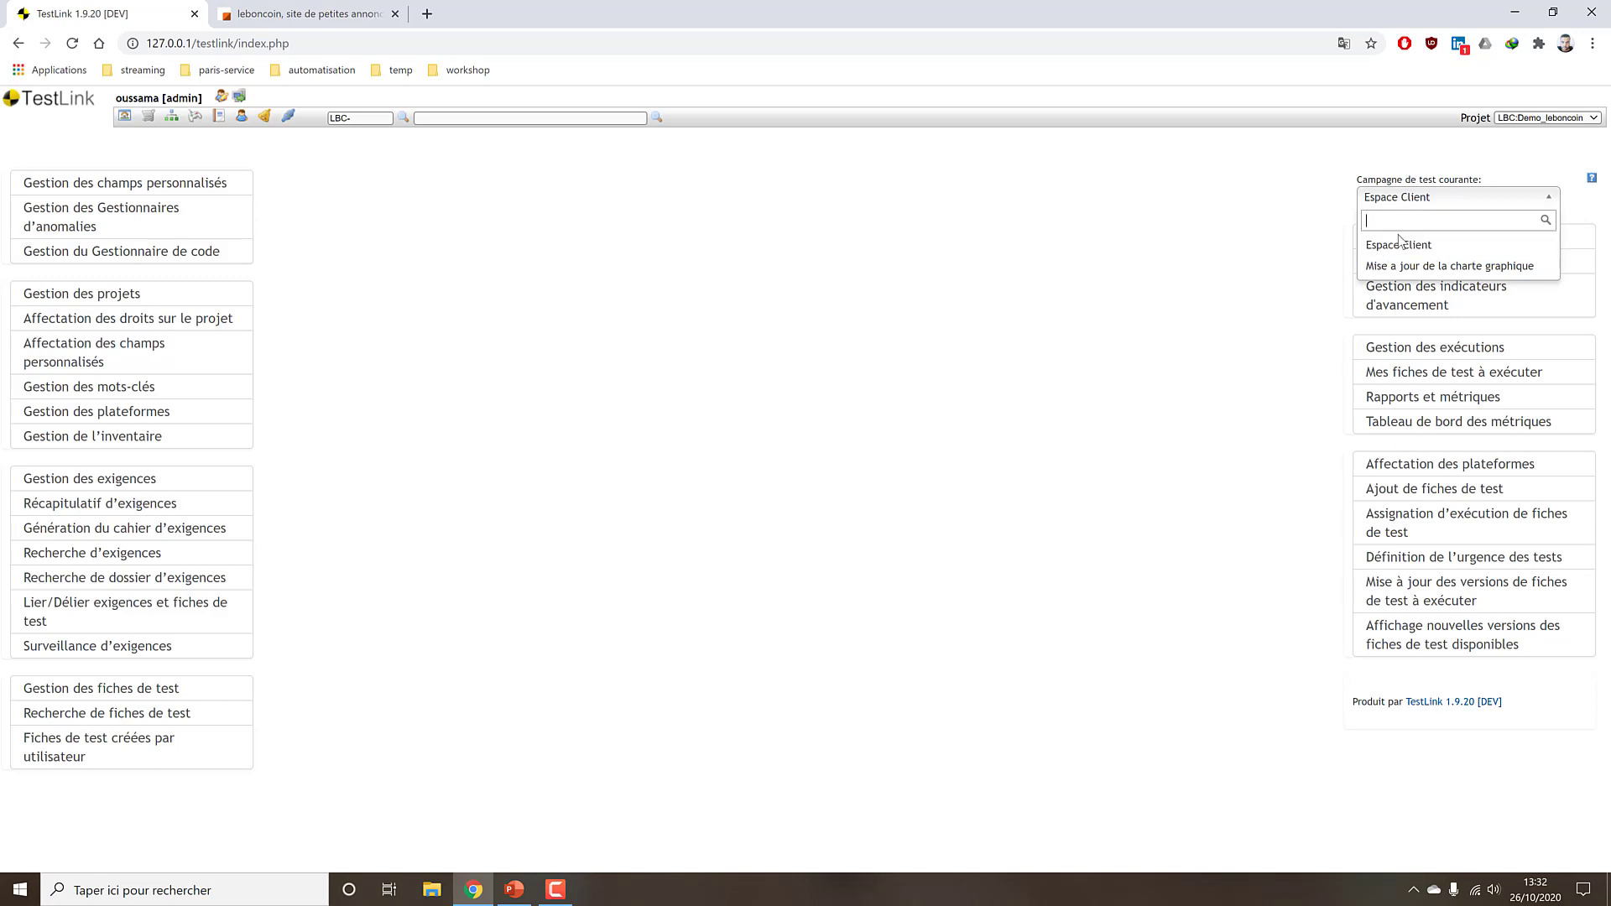
pyautogui.click(1343, 198)
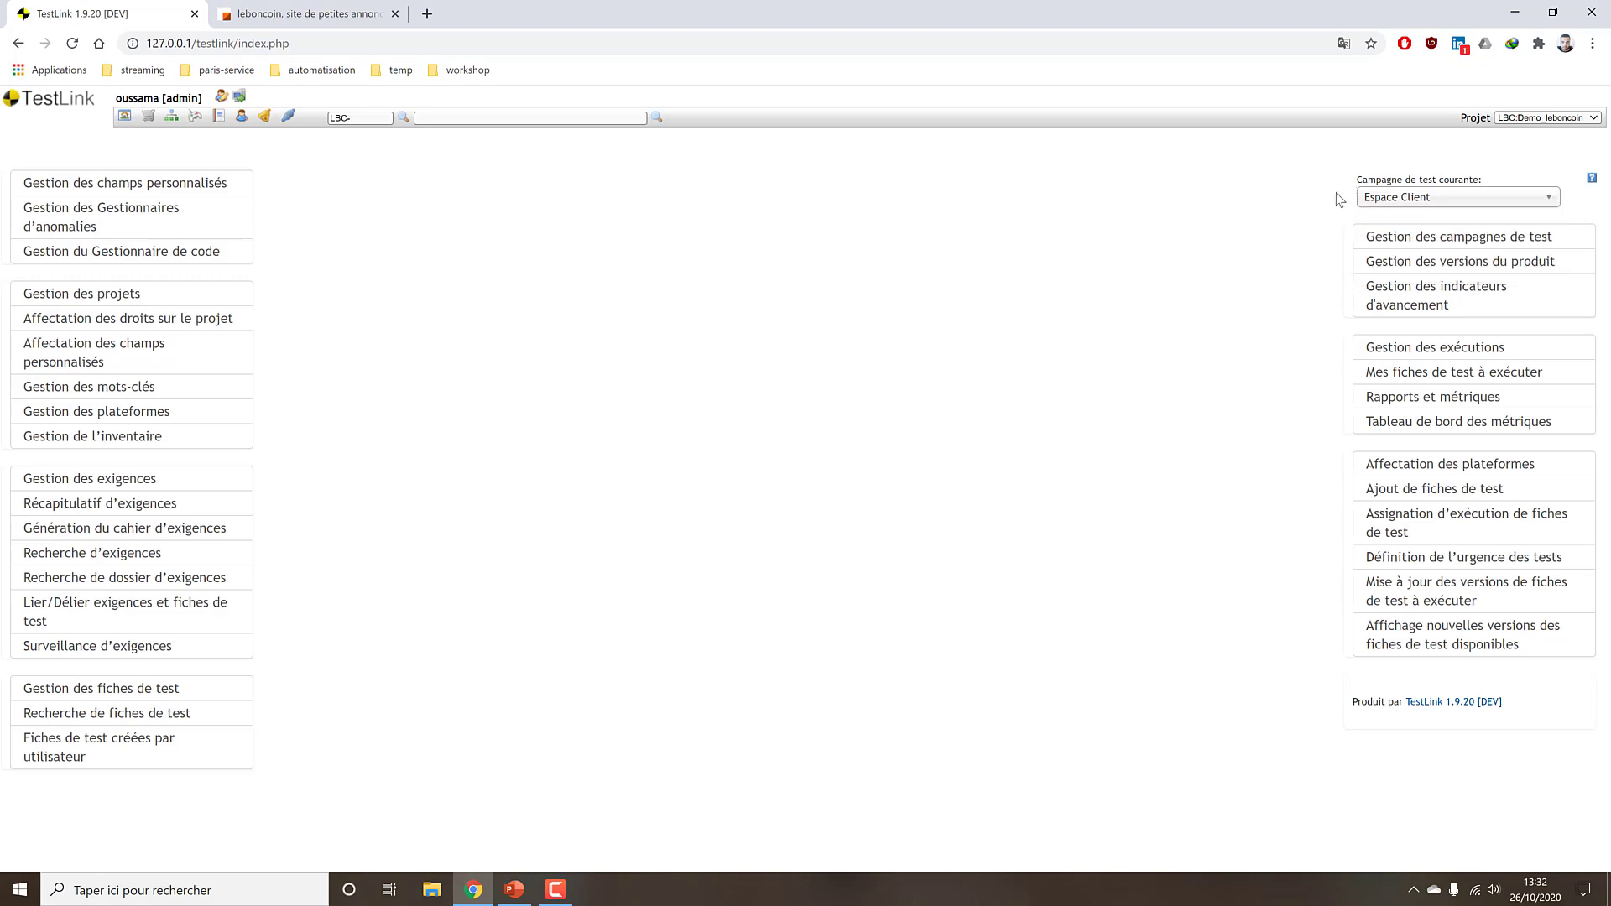
pyautogui.click(1418, 199)
pyautogui.click(1424, 263)
pyautogui.click(101, 411)
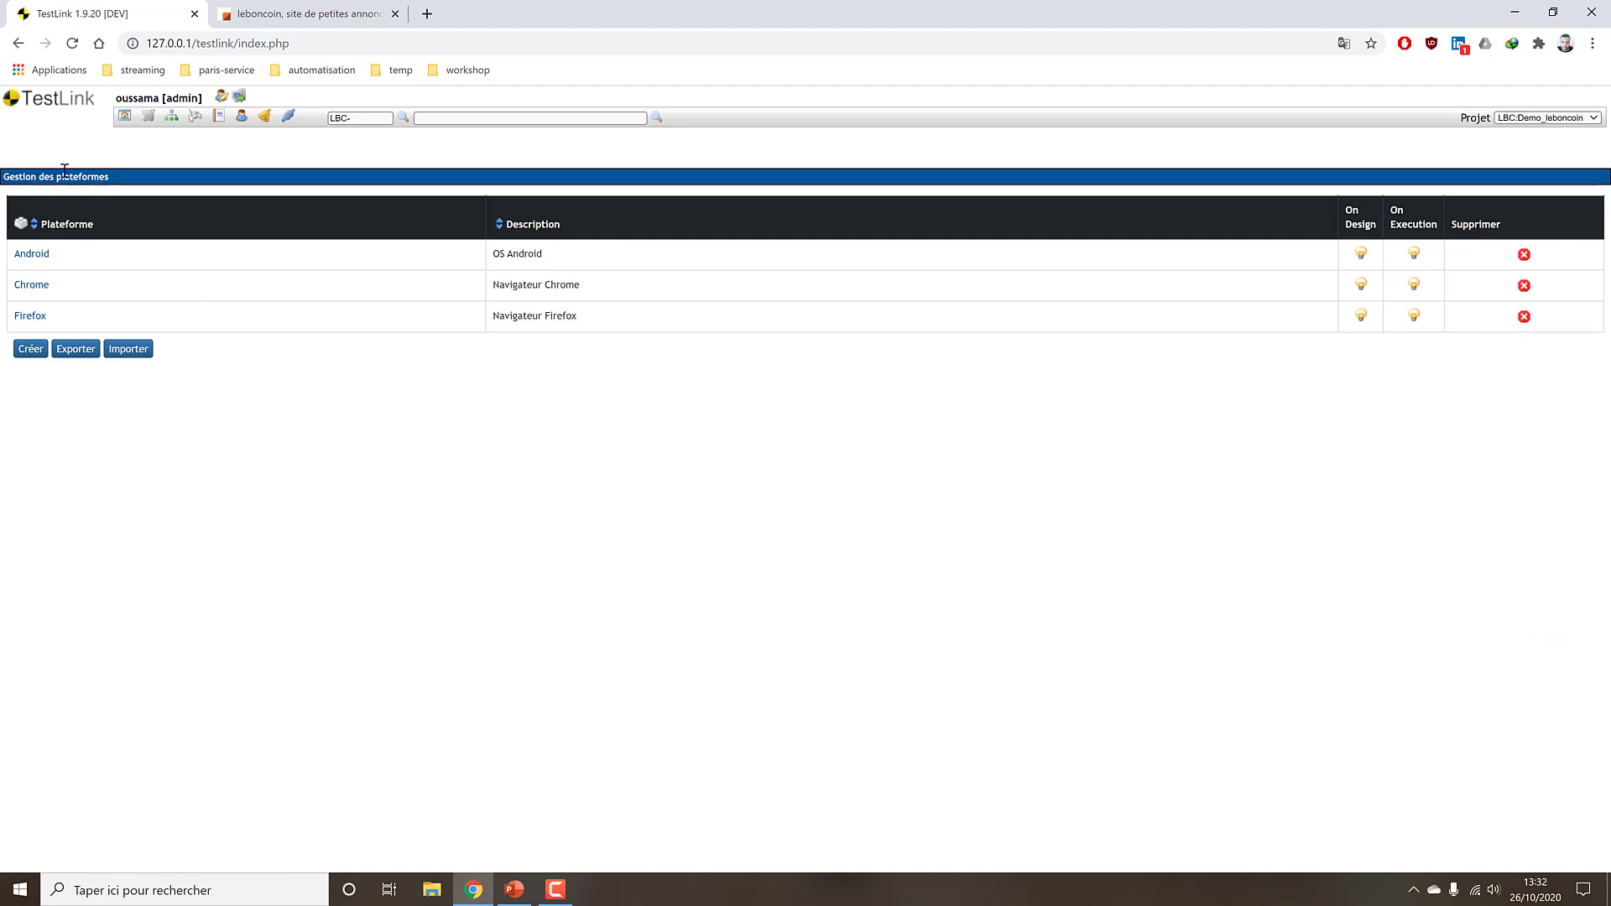
pyautogui.click(18, 42)
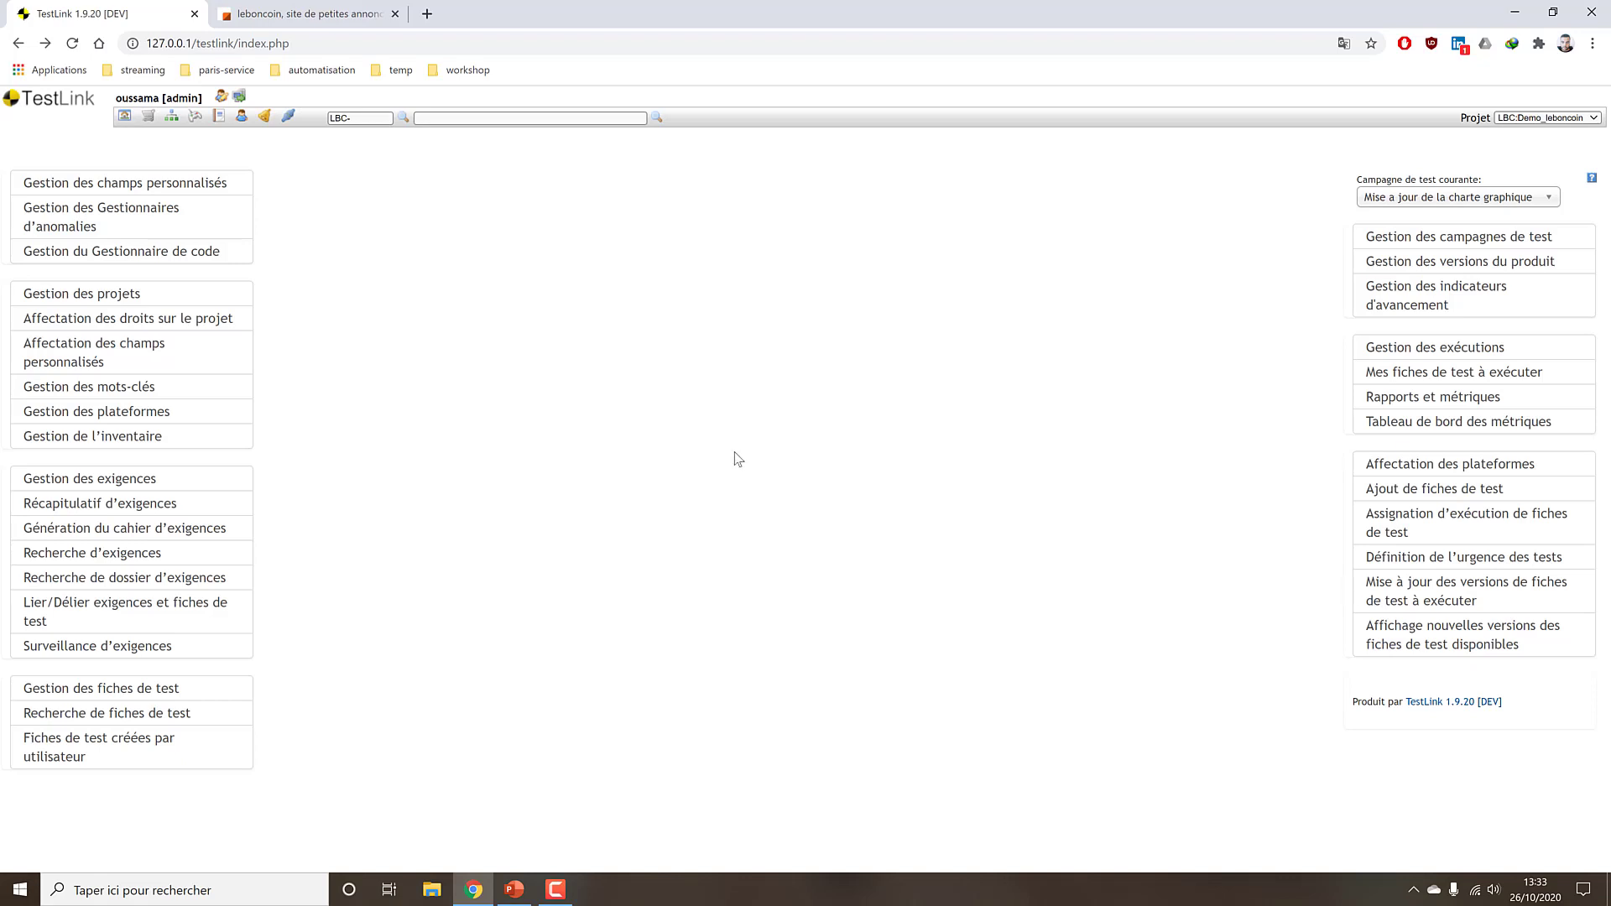
pyautogui.click(121, 413)
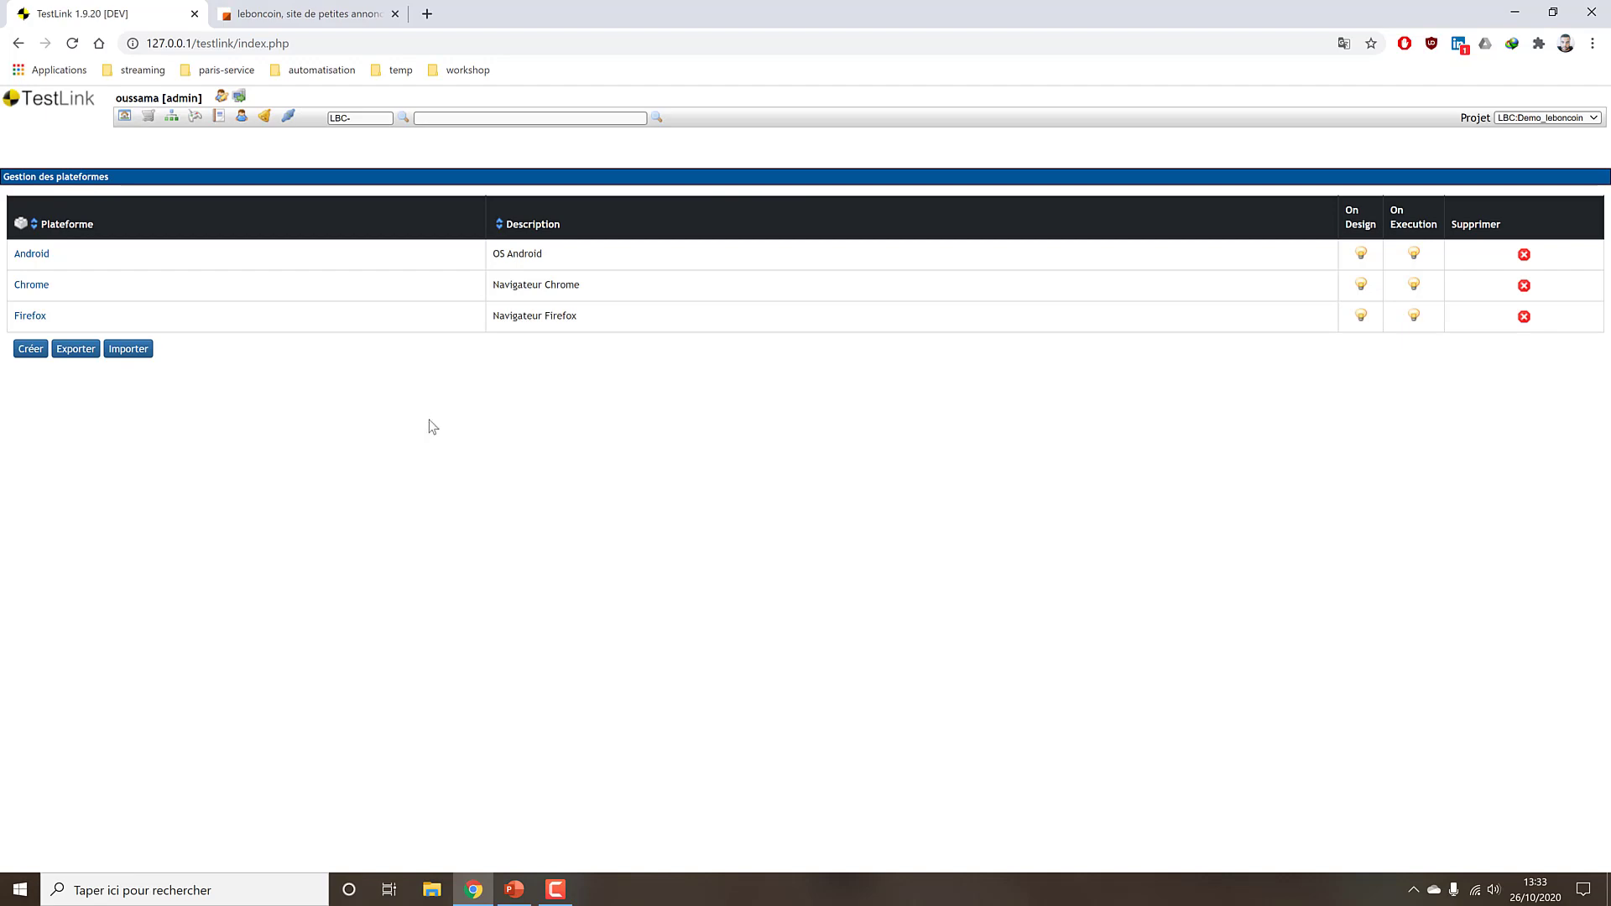
pyautogui.click(17, 43)
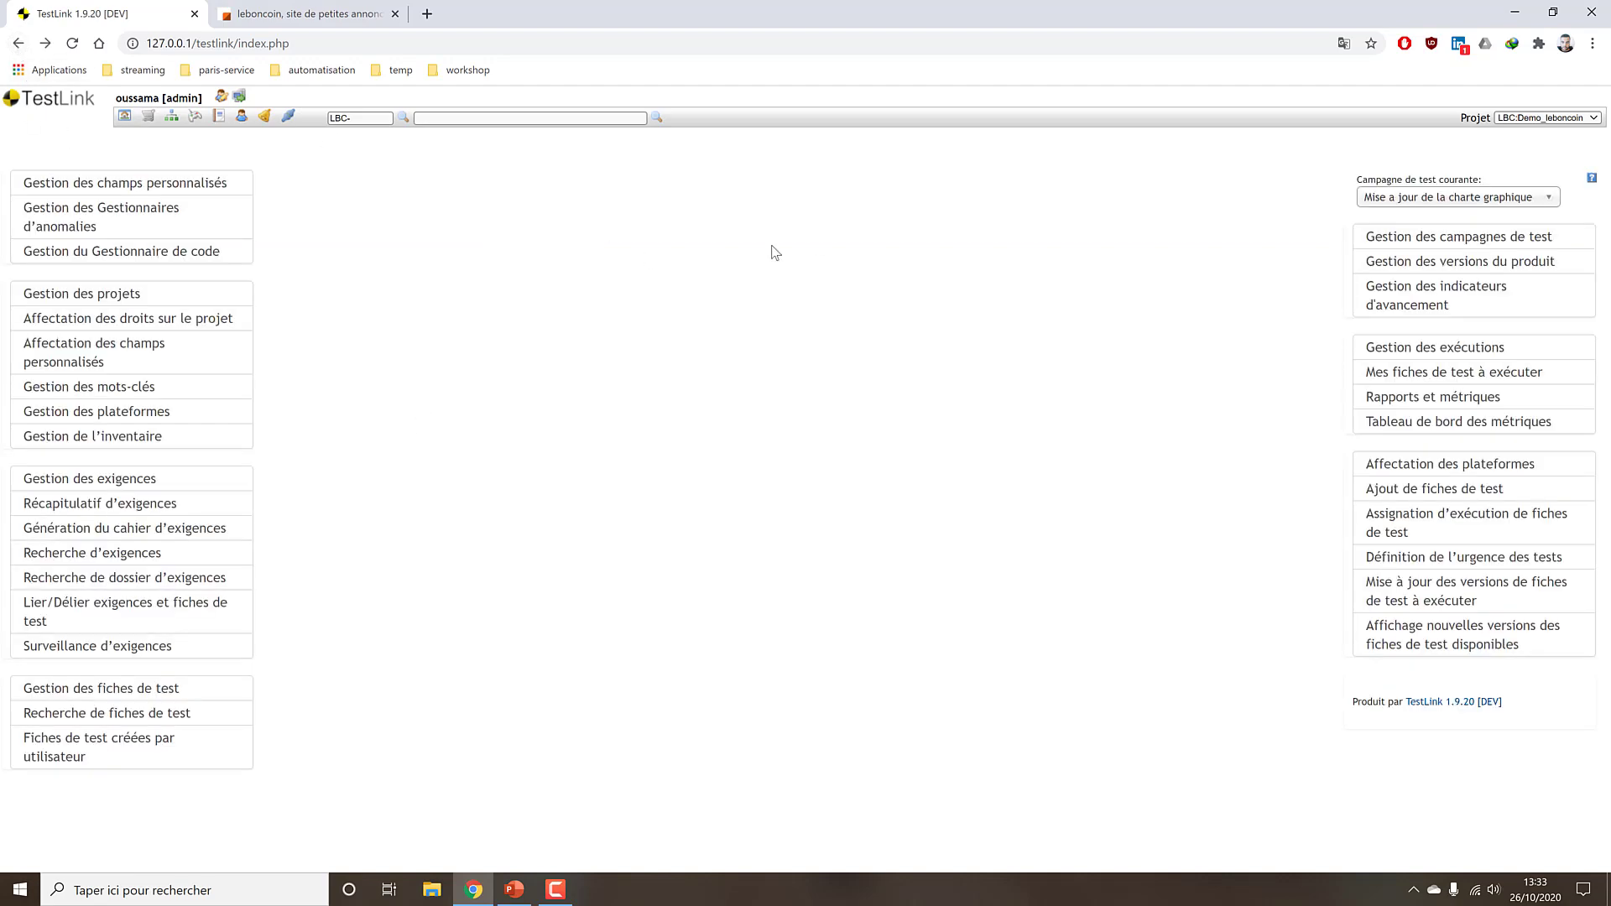
# Assign the Chrome and Firefox platforms to the Espace Client test campaign and save the assignment.
pyautogui.click(1381, 200)
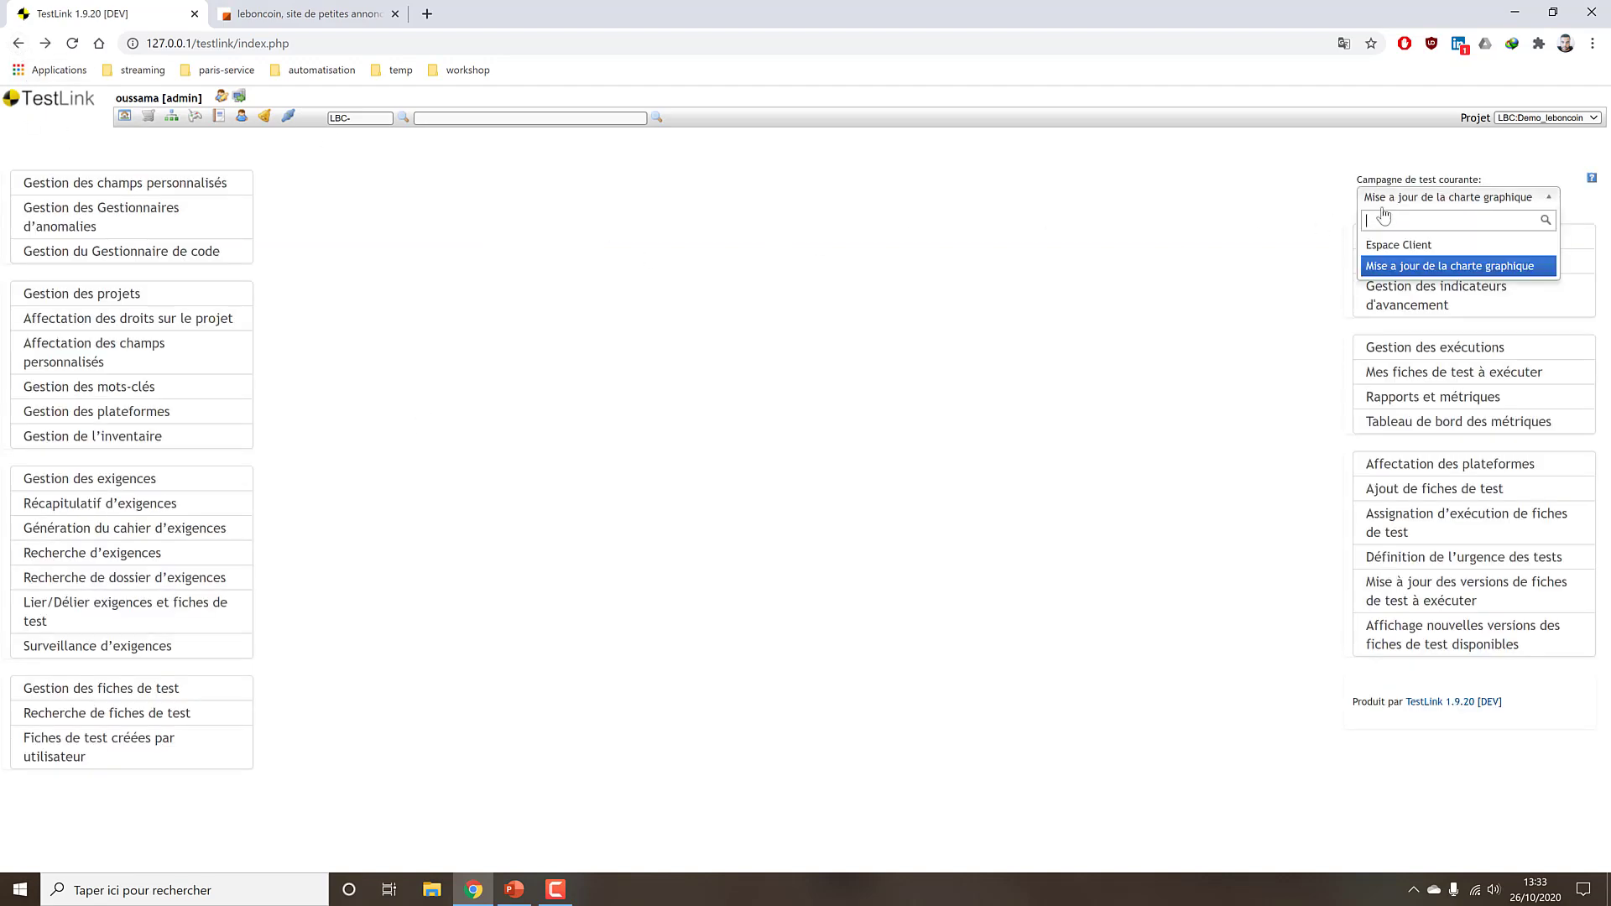
pyautogui.click(1429, 245)
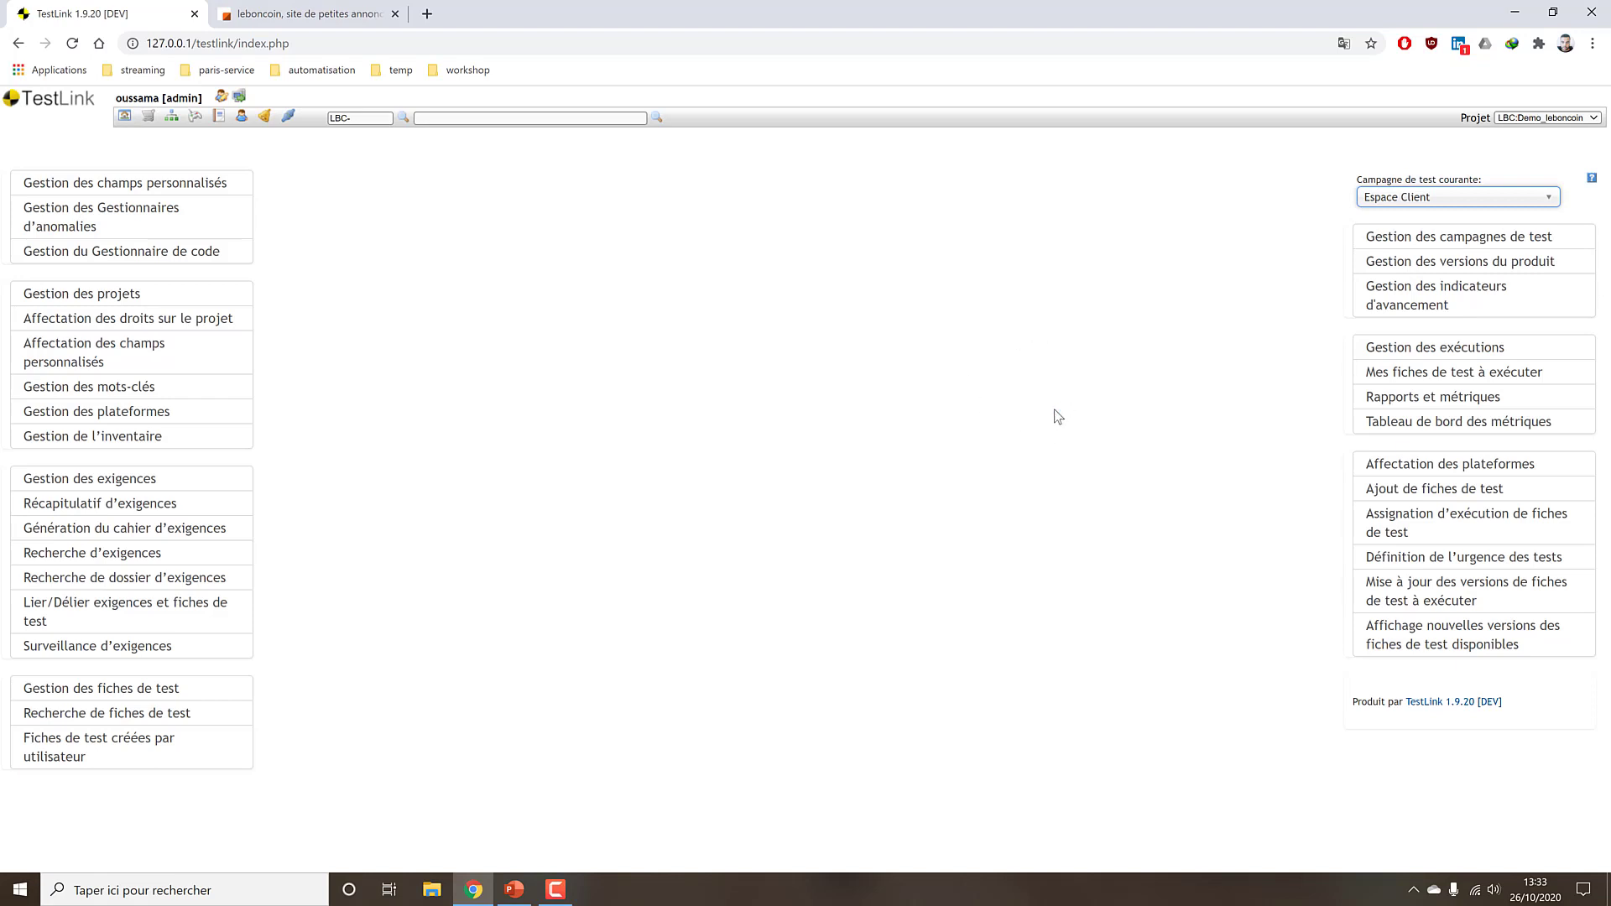
pyautogui.click(1452, 468)
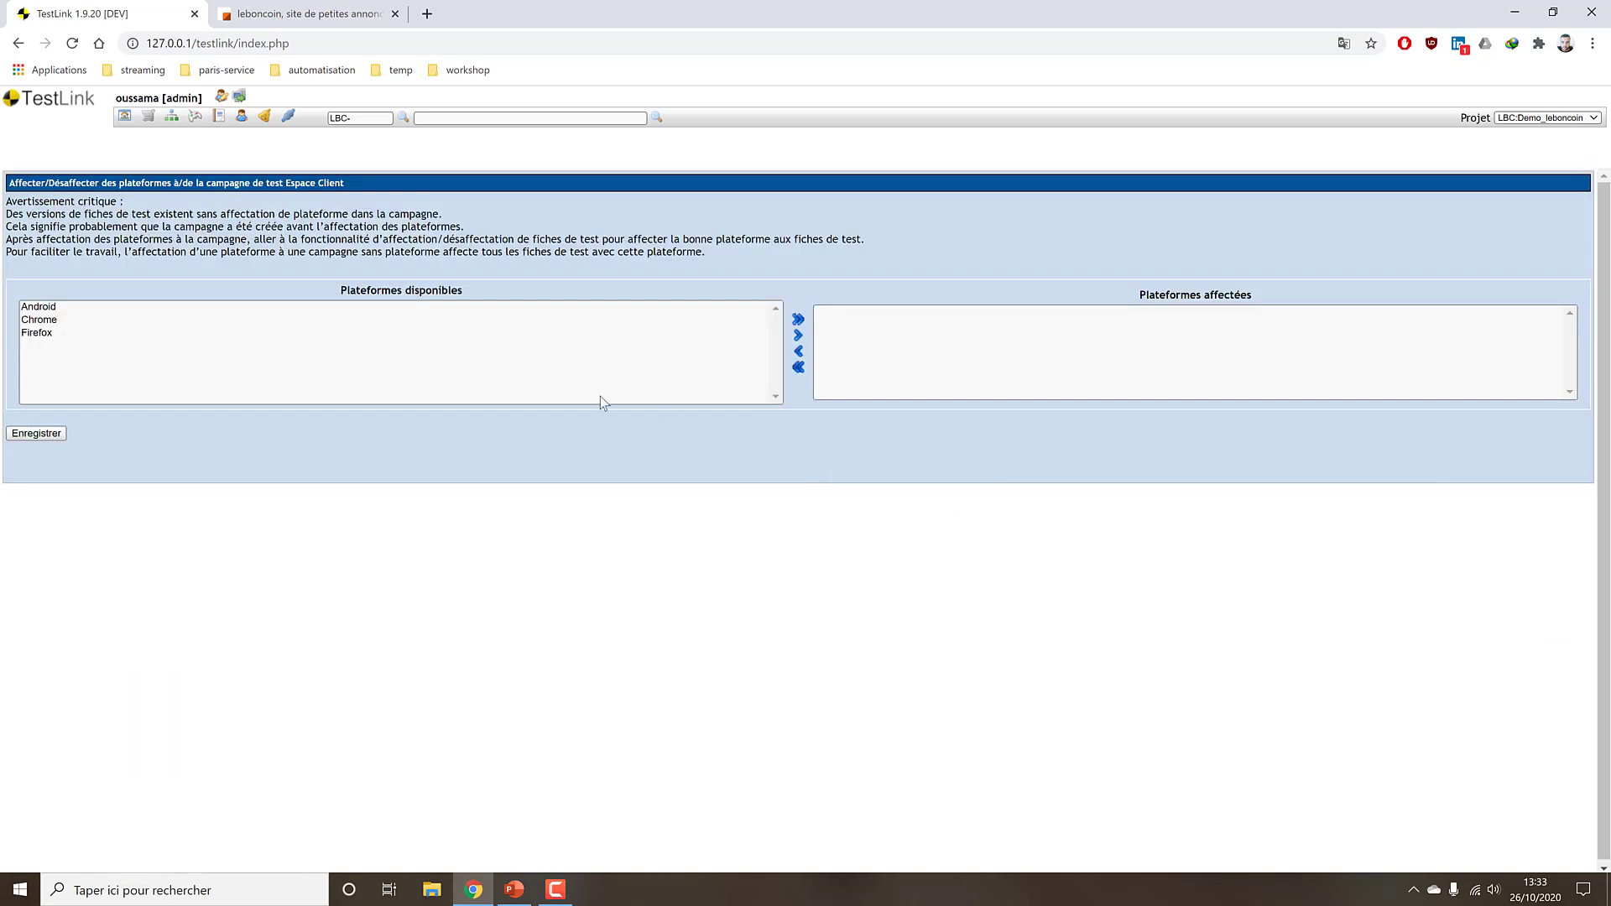
pyautogui.click(46, 324)
pyautogui.keyDown('ctrl'); pyautogui.click(46, 334); pyautogui.keyUp('ctrl')
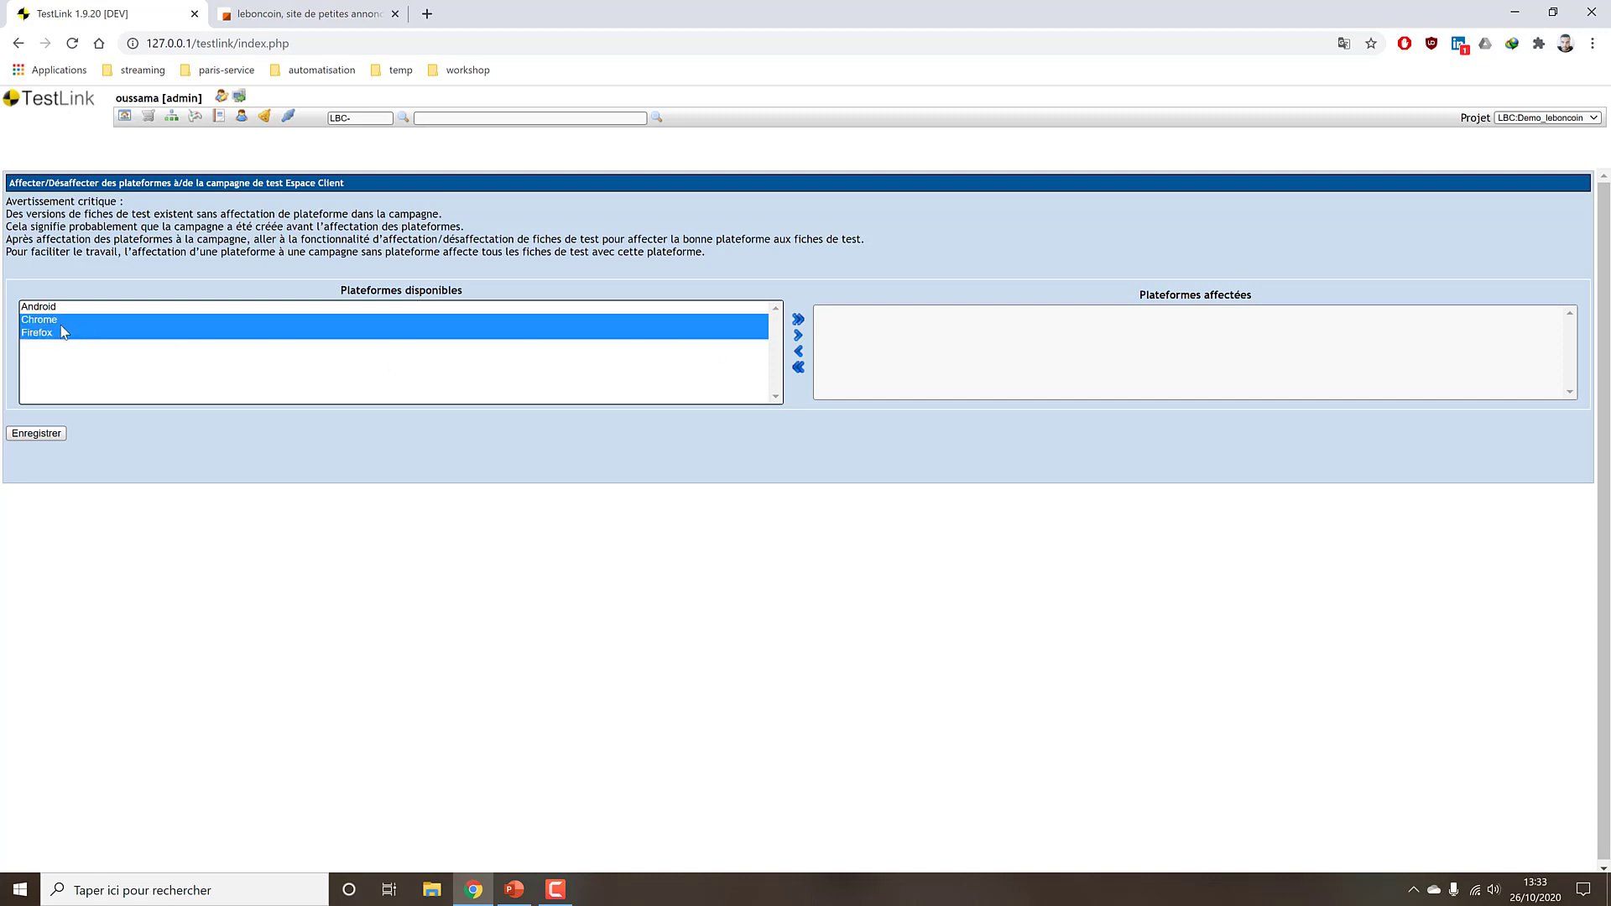
pyautogui.keyDown('ctrl'); pyautogui.click(61, 333); pyautogui.keyUp('ctrl')
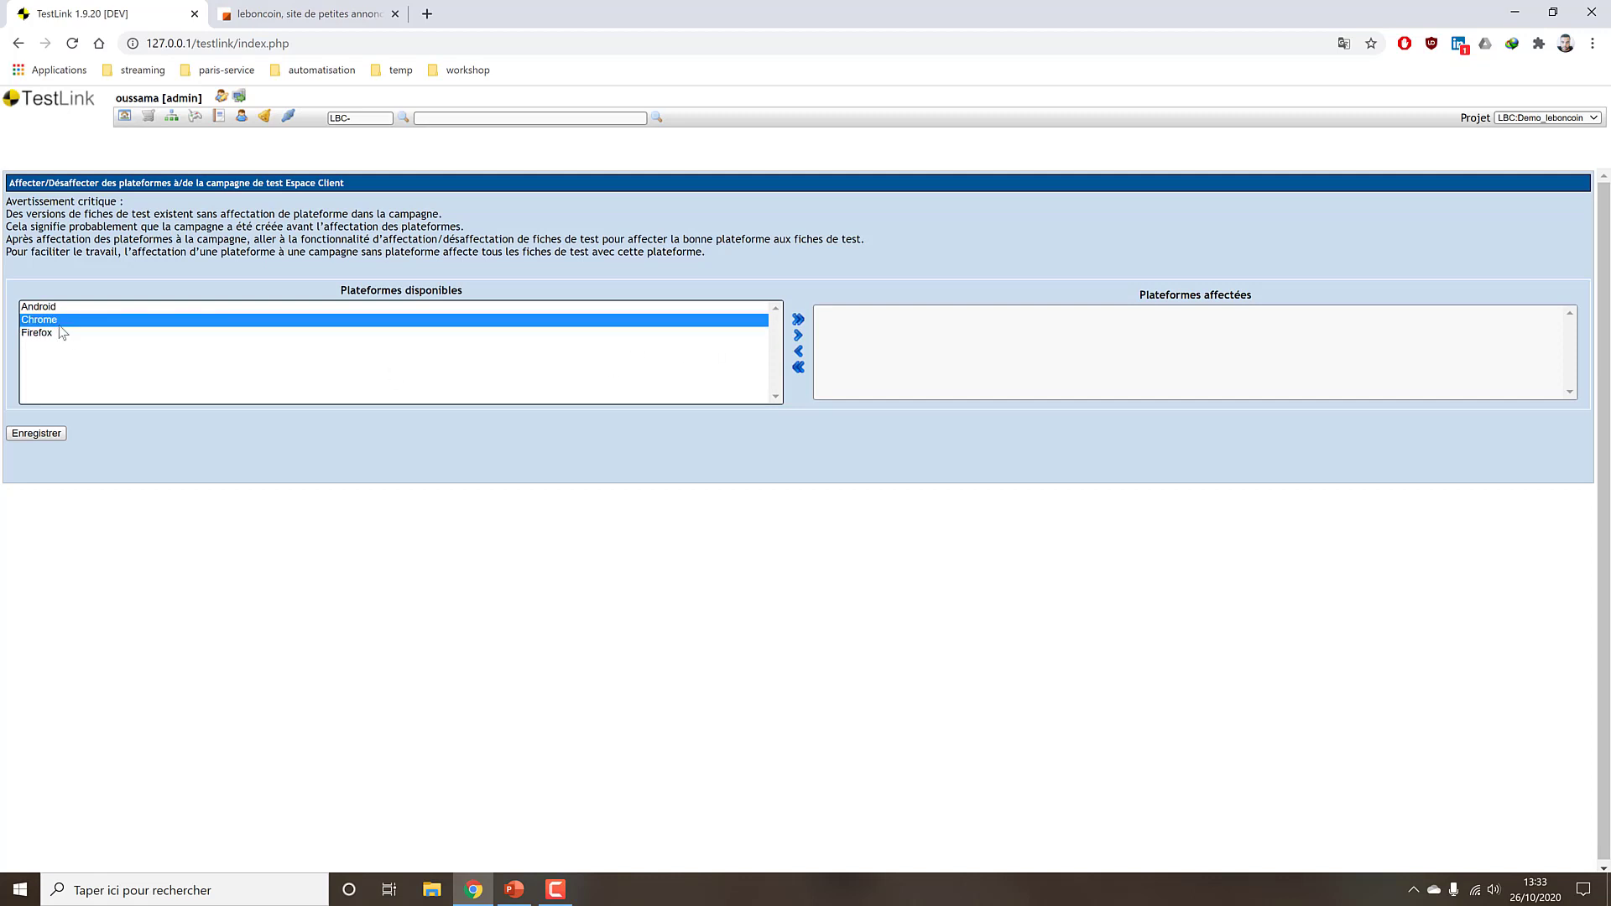
pyautogui.keyDown('ctrl'); pyautogui.click(55, 332); pyautogui.keyUp('ctrl')
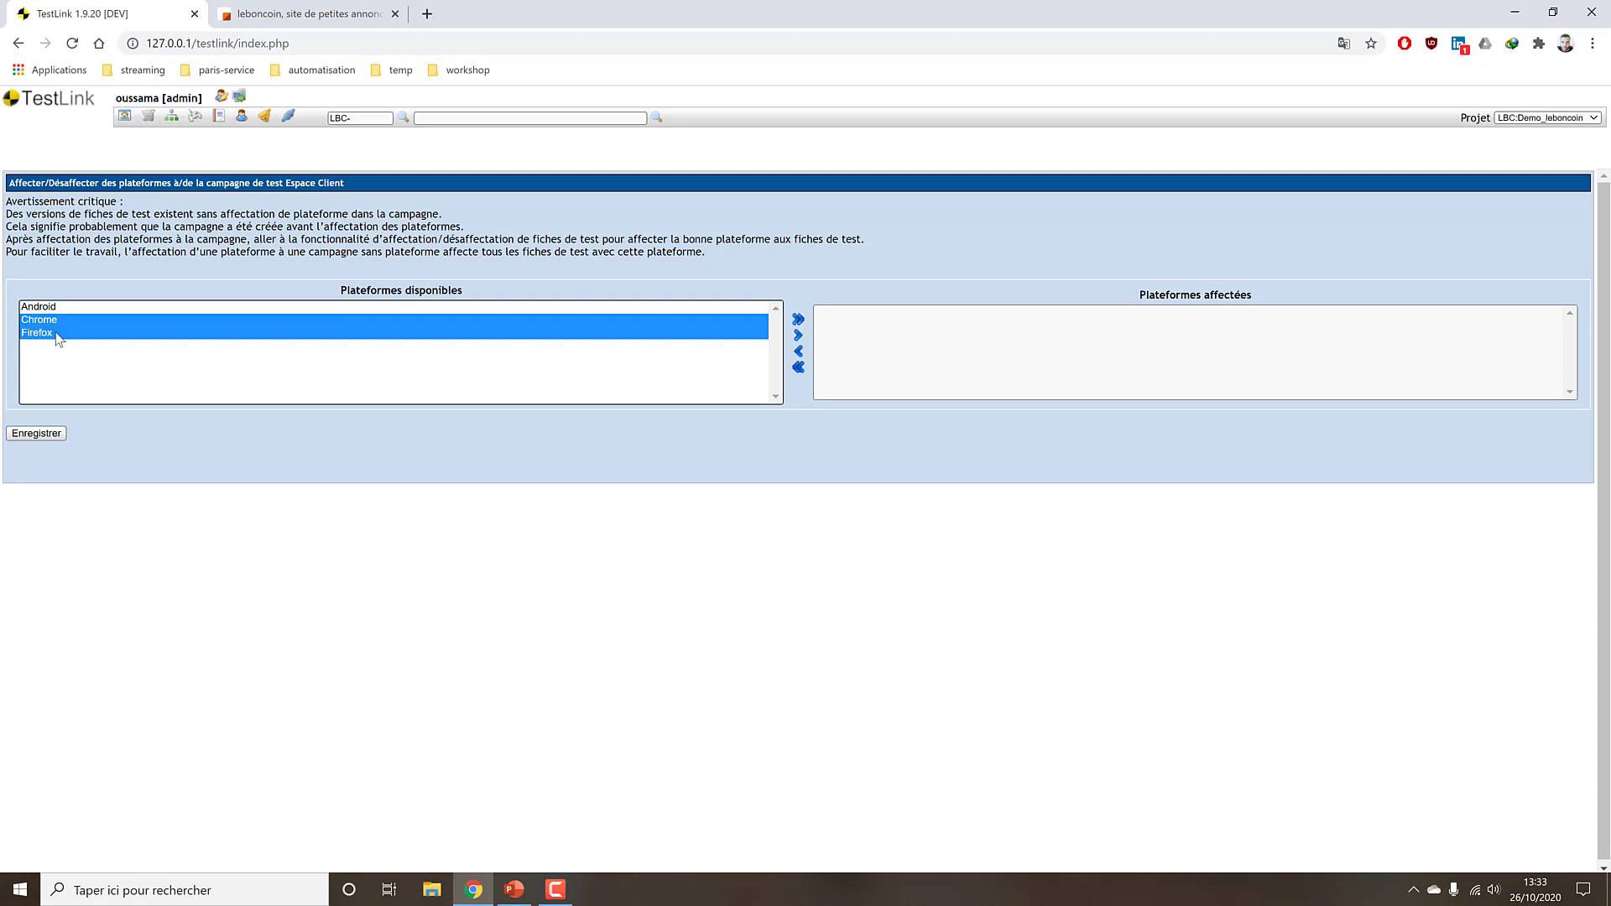
pyautogui.click(798, 338)
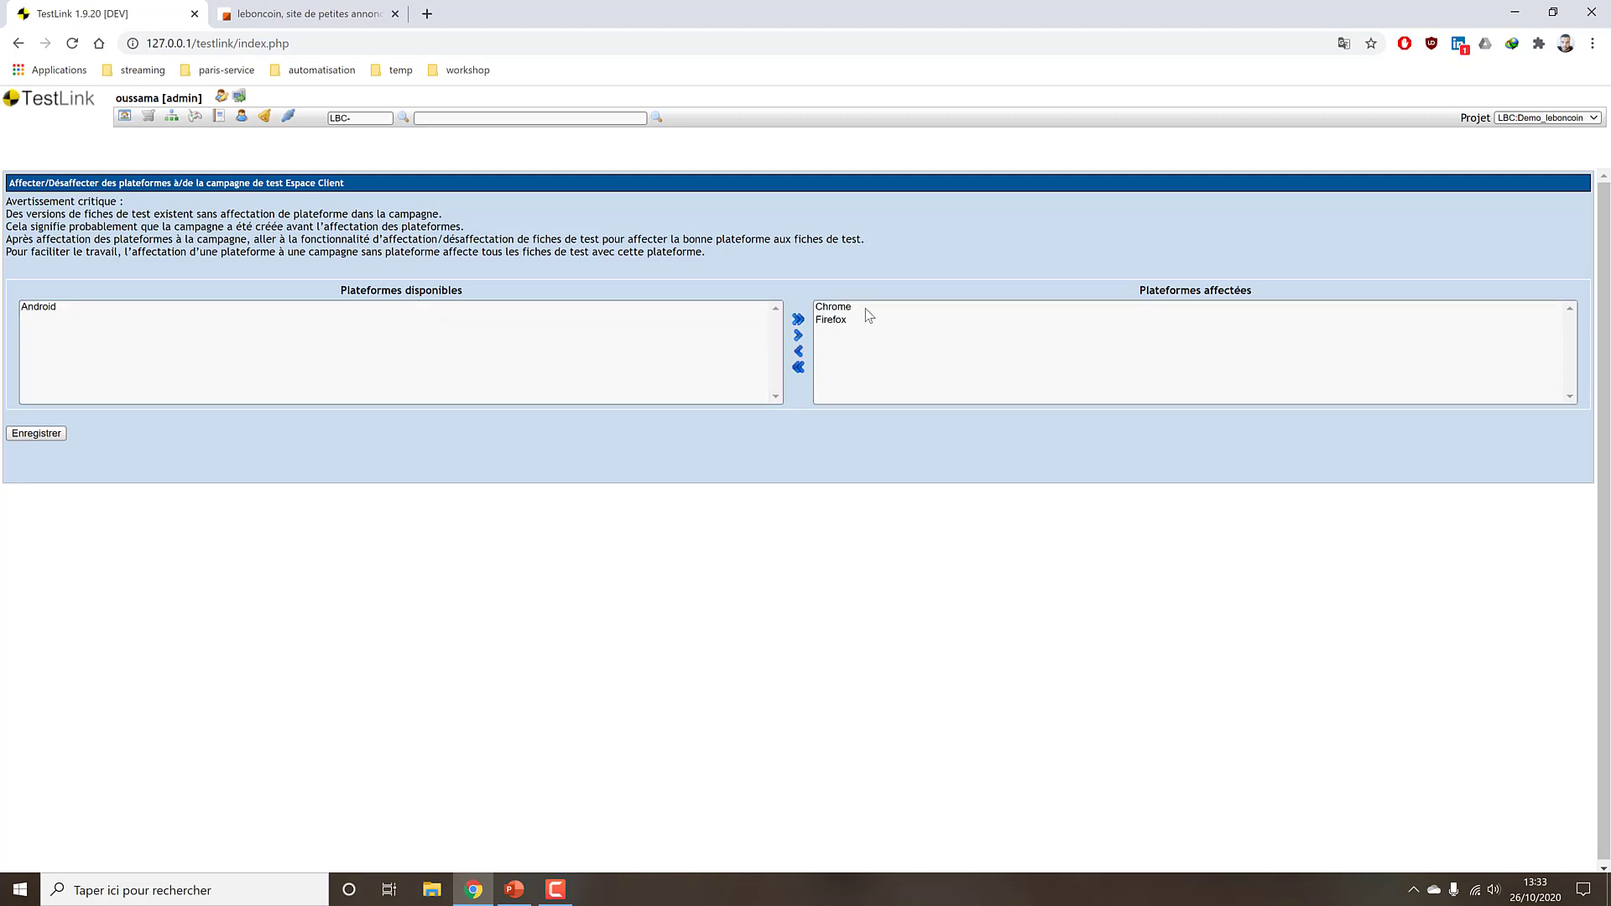
pyautogui.click(56, 440)
# Assign the Android platform to the test campaign "Mise a jour de la charte graphique" and save the assignment.
pyautogui.click(129, 122)
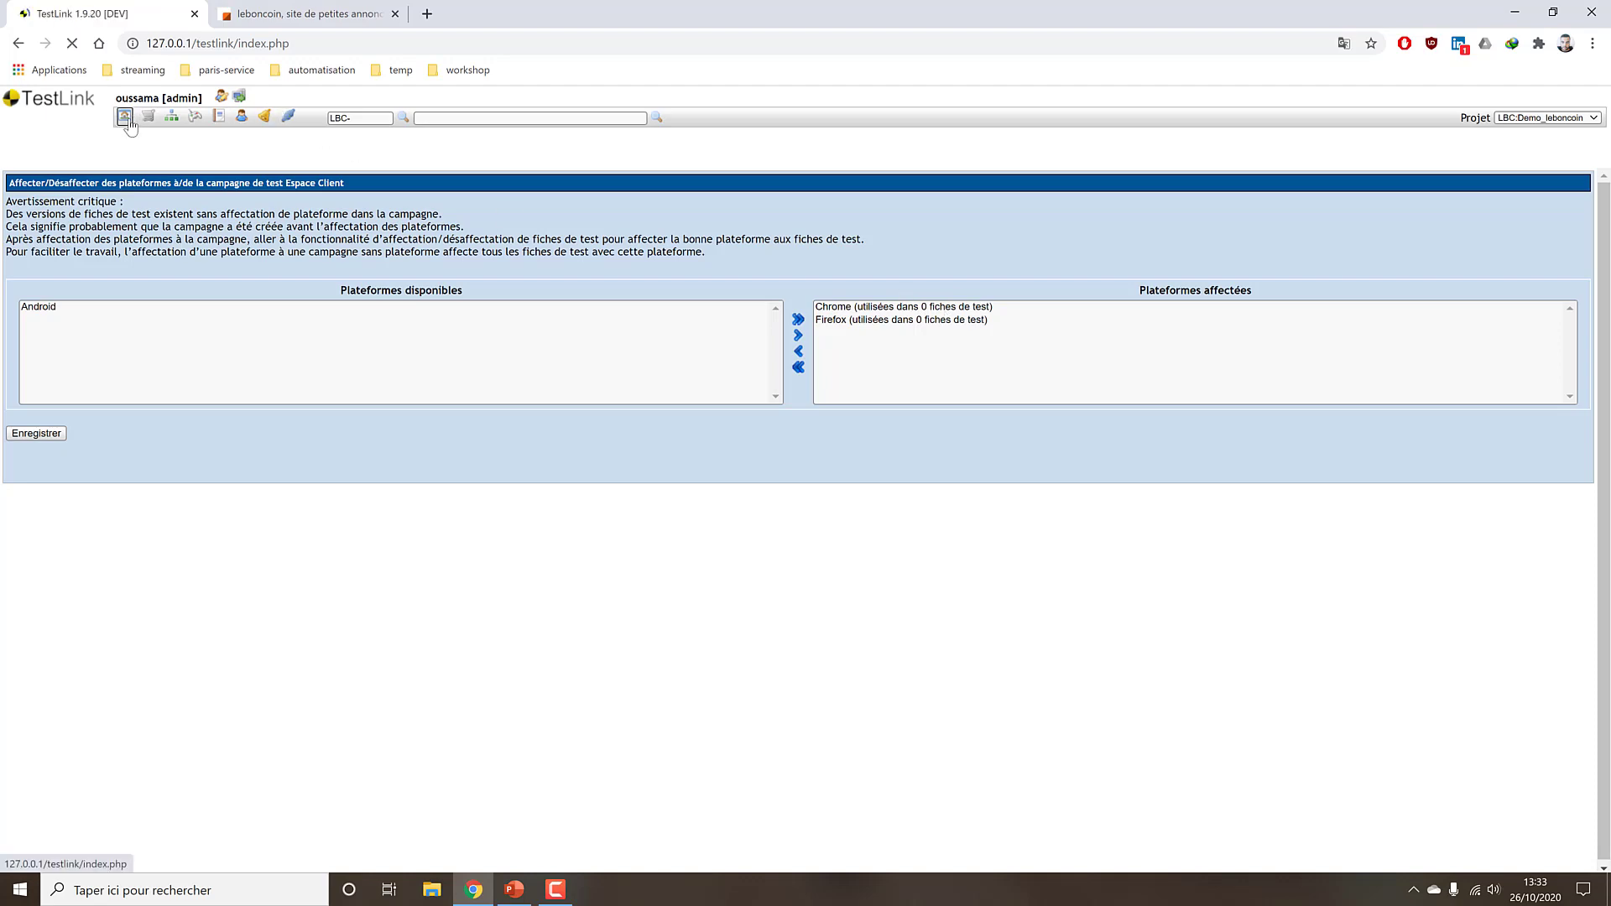
pyautogui.click(1422, 198)
pyautogui.click(1424, 265)
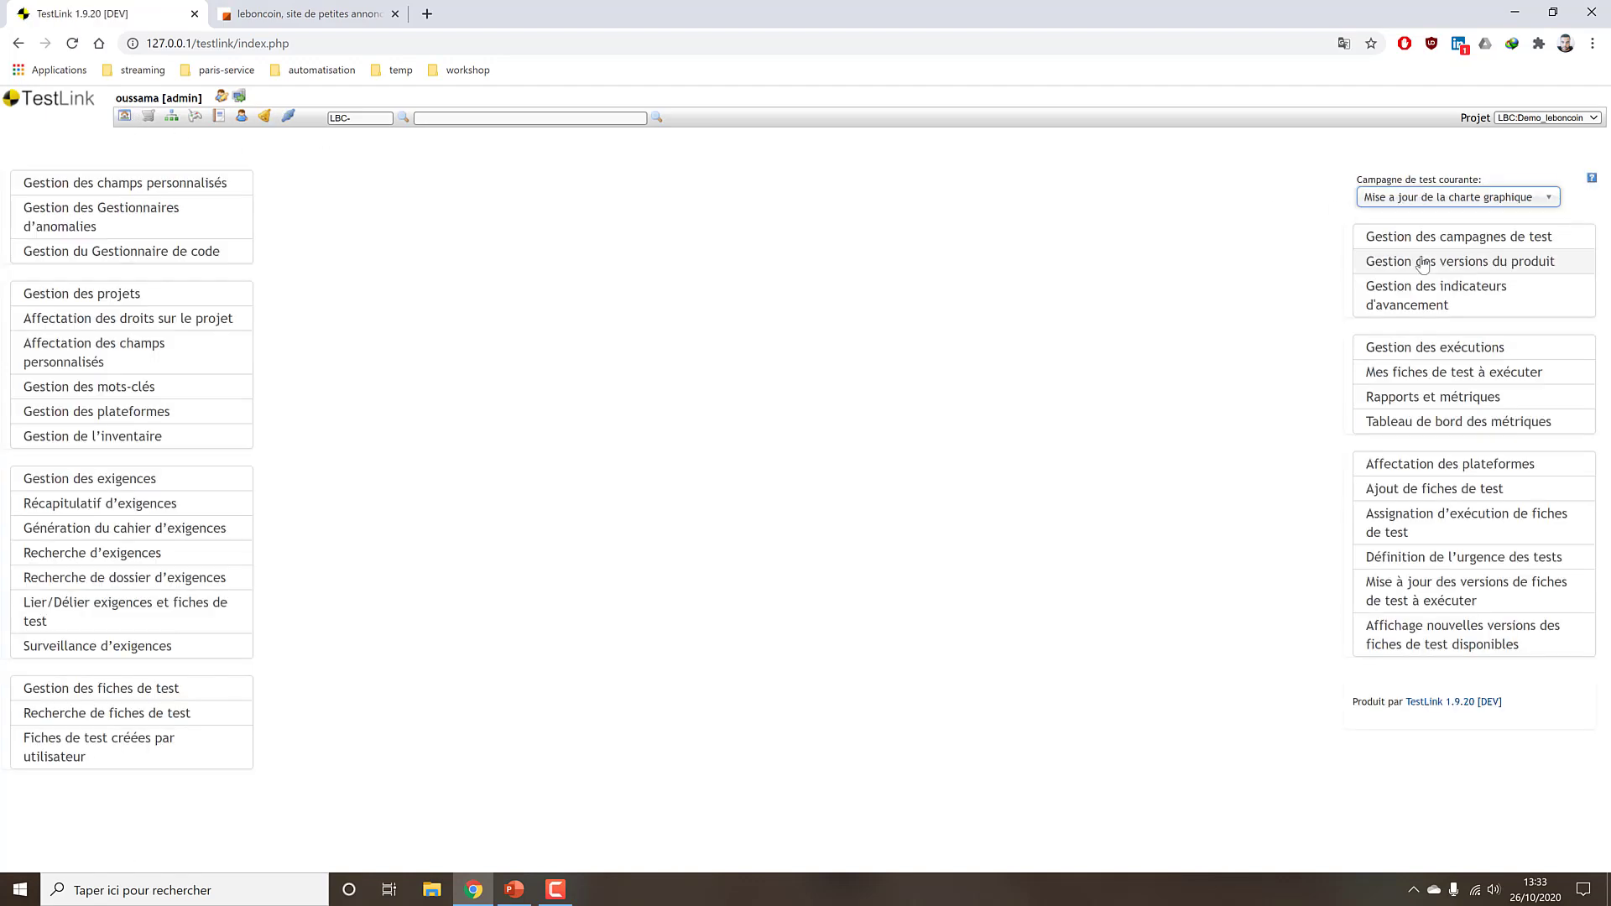
pyautogui.click(1447, 464)
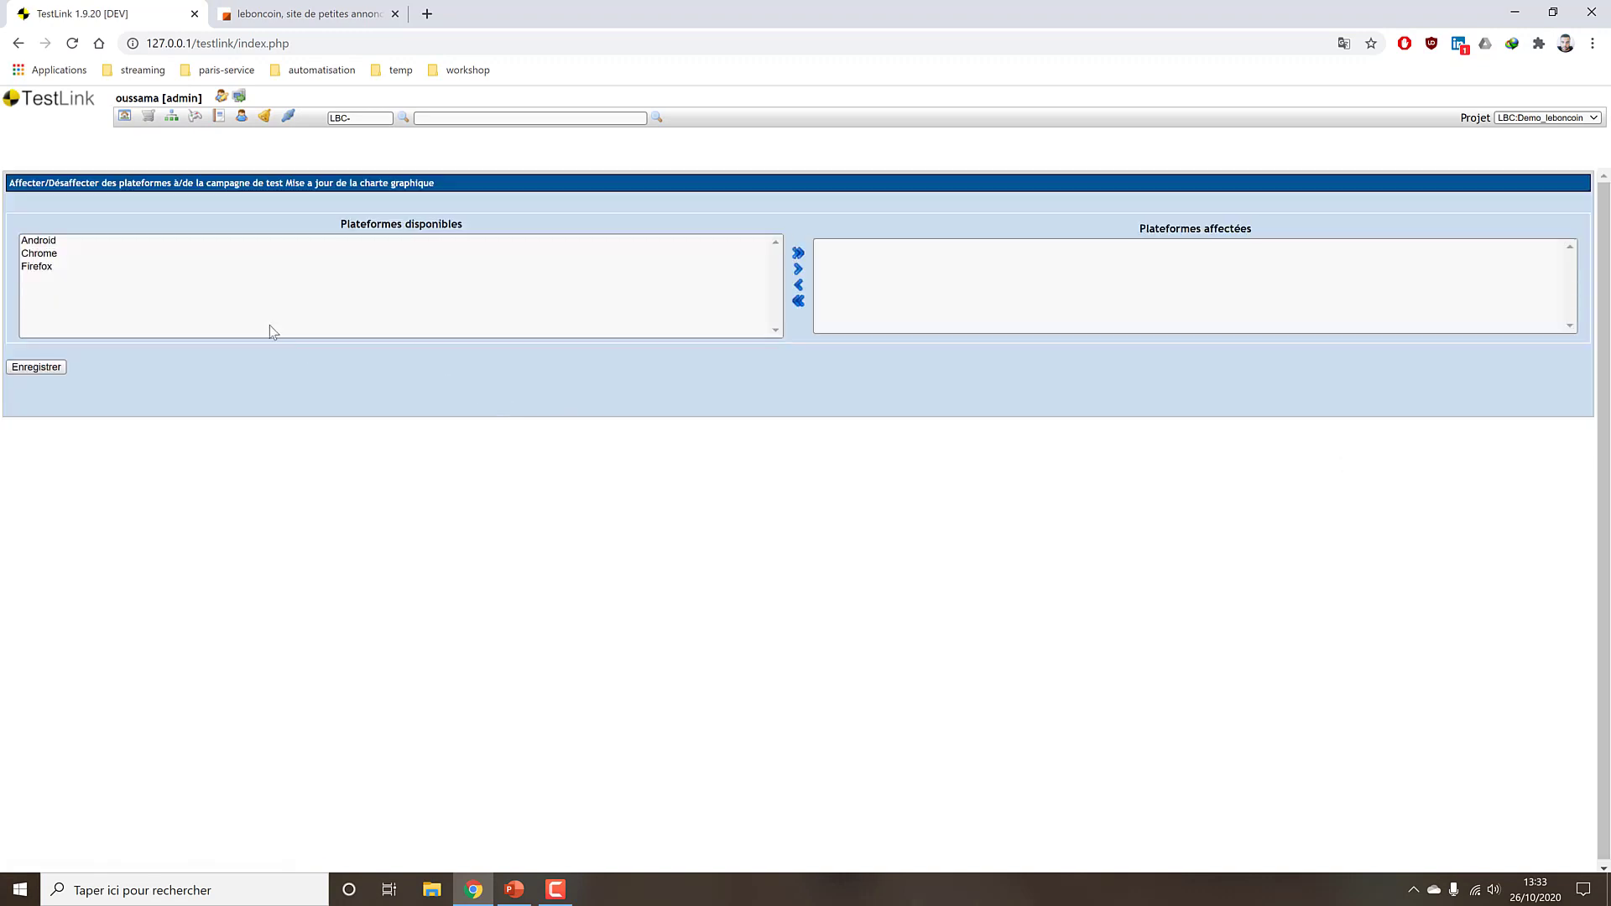
pyautogui.click(46, 246)
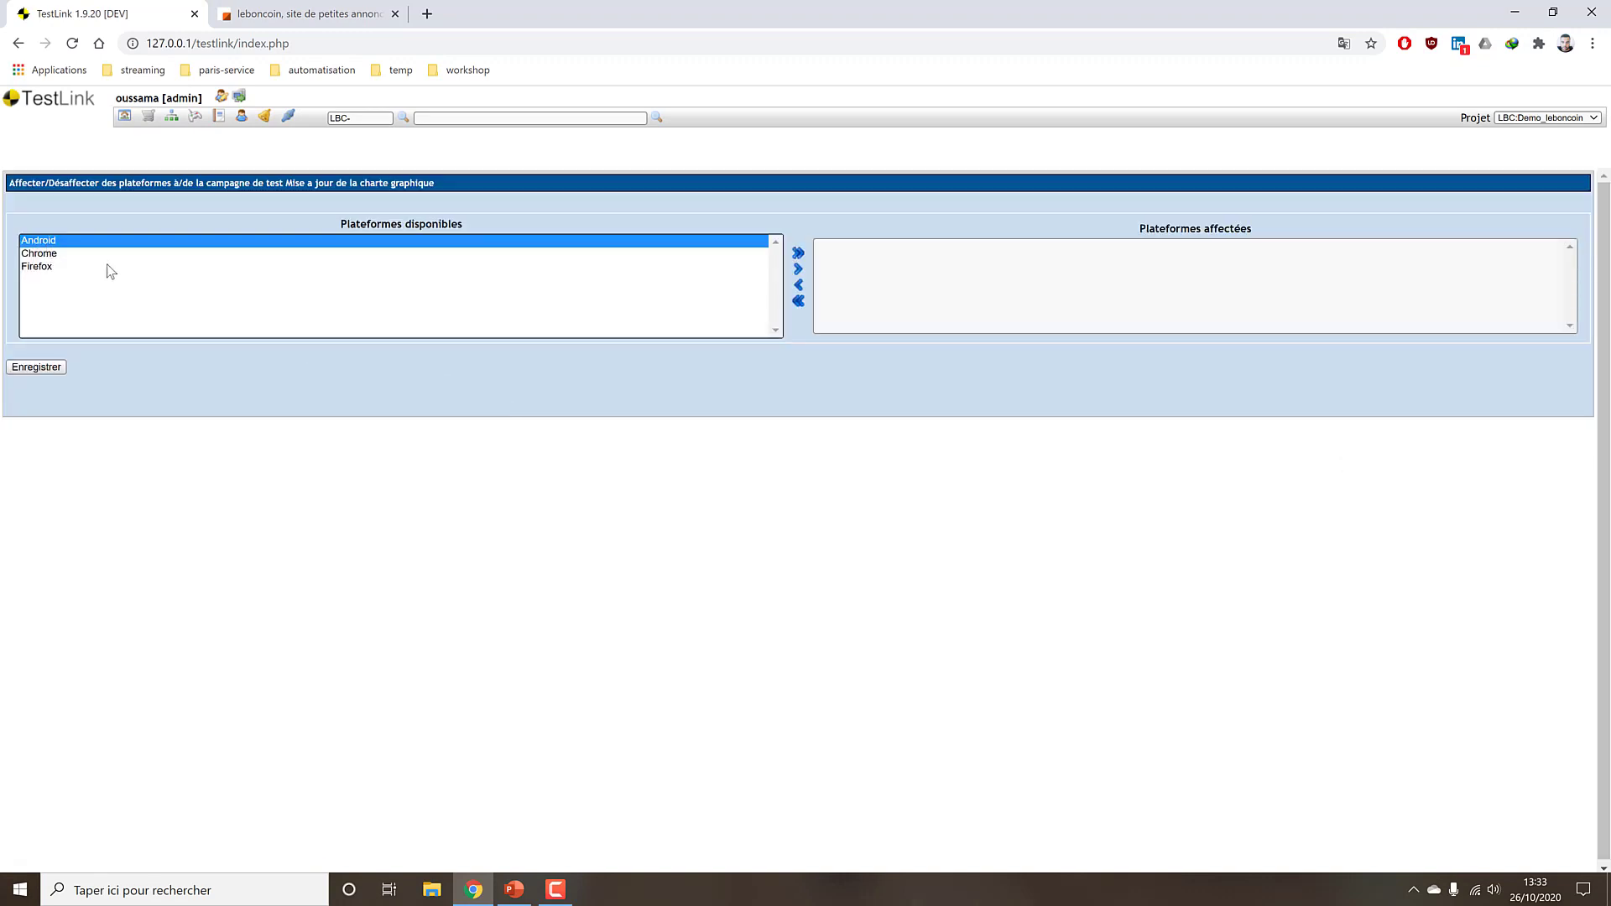
pyautogui.click(68, 266)
pyautogui.click(201, 241)
pyautogui.click(798, 273)
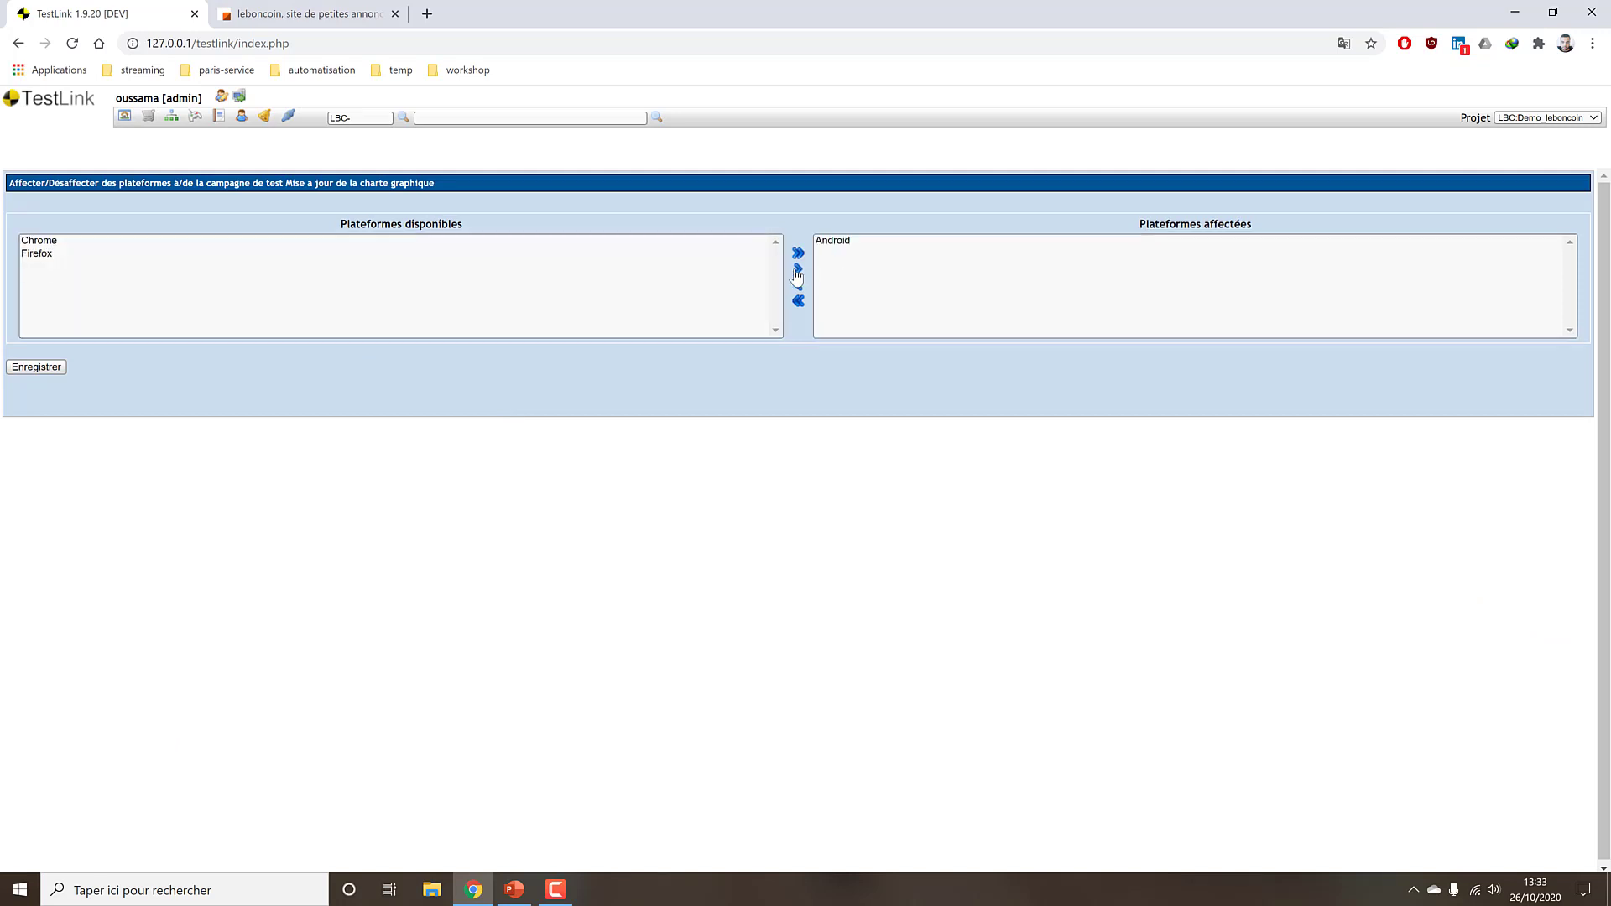
pyautogui.click(30, 369)
pyautogui.click(31, 370)
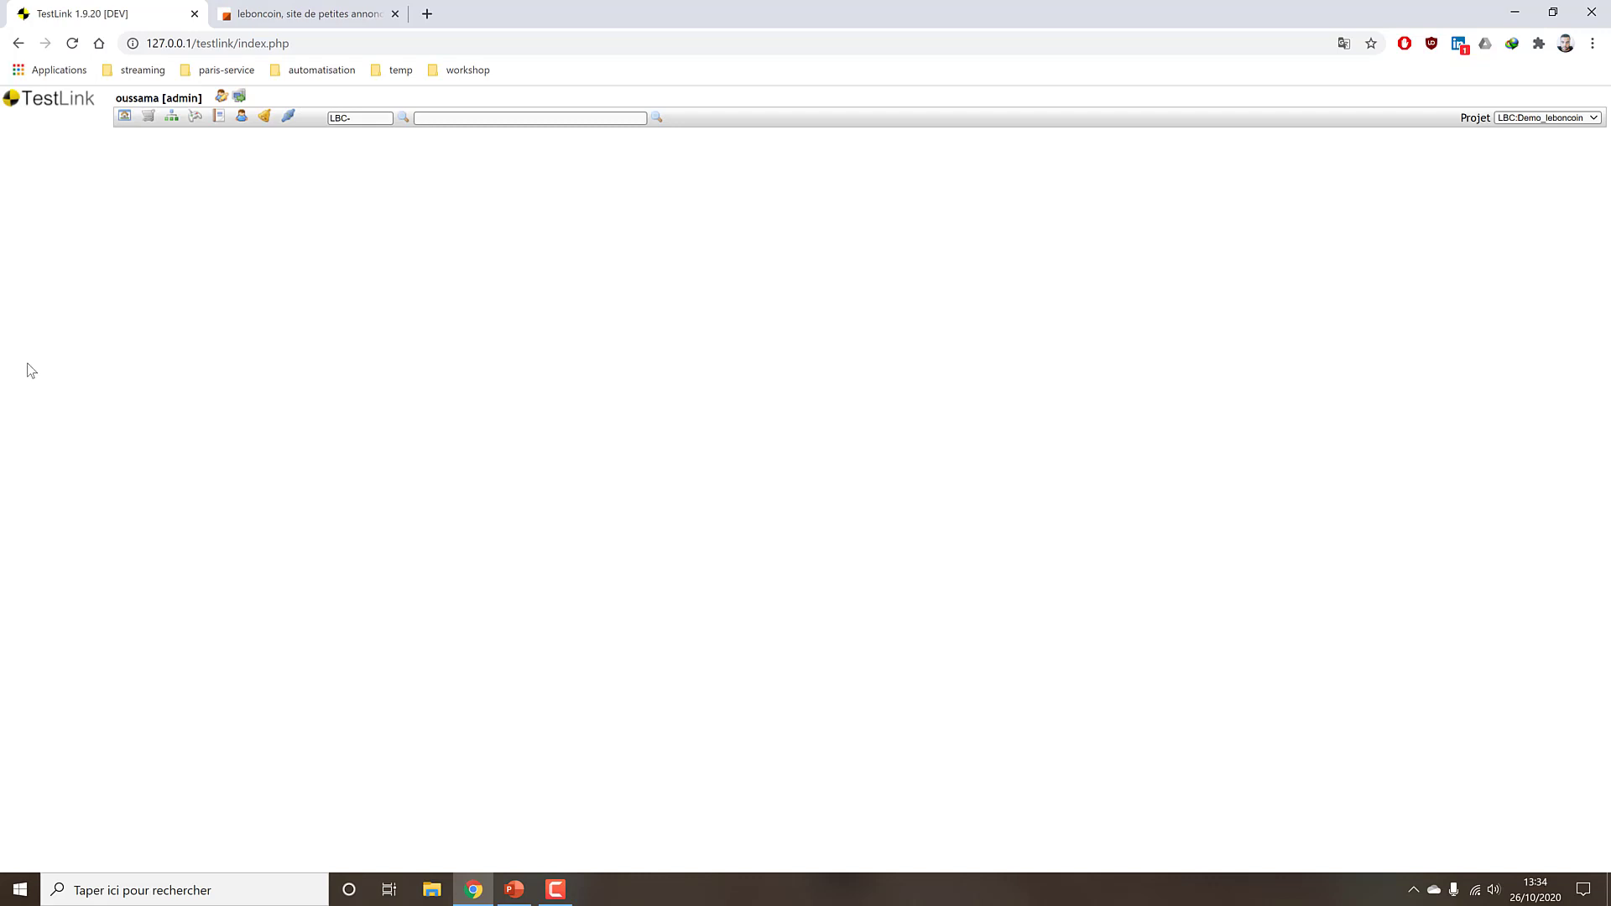
# Make Espace Client the current test campaign and open Test Suite authentification for adding or removing its test cases.
pyautogui.click(125, 121)
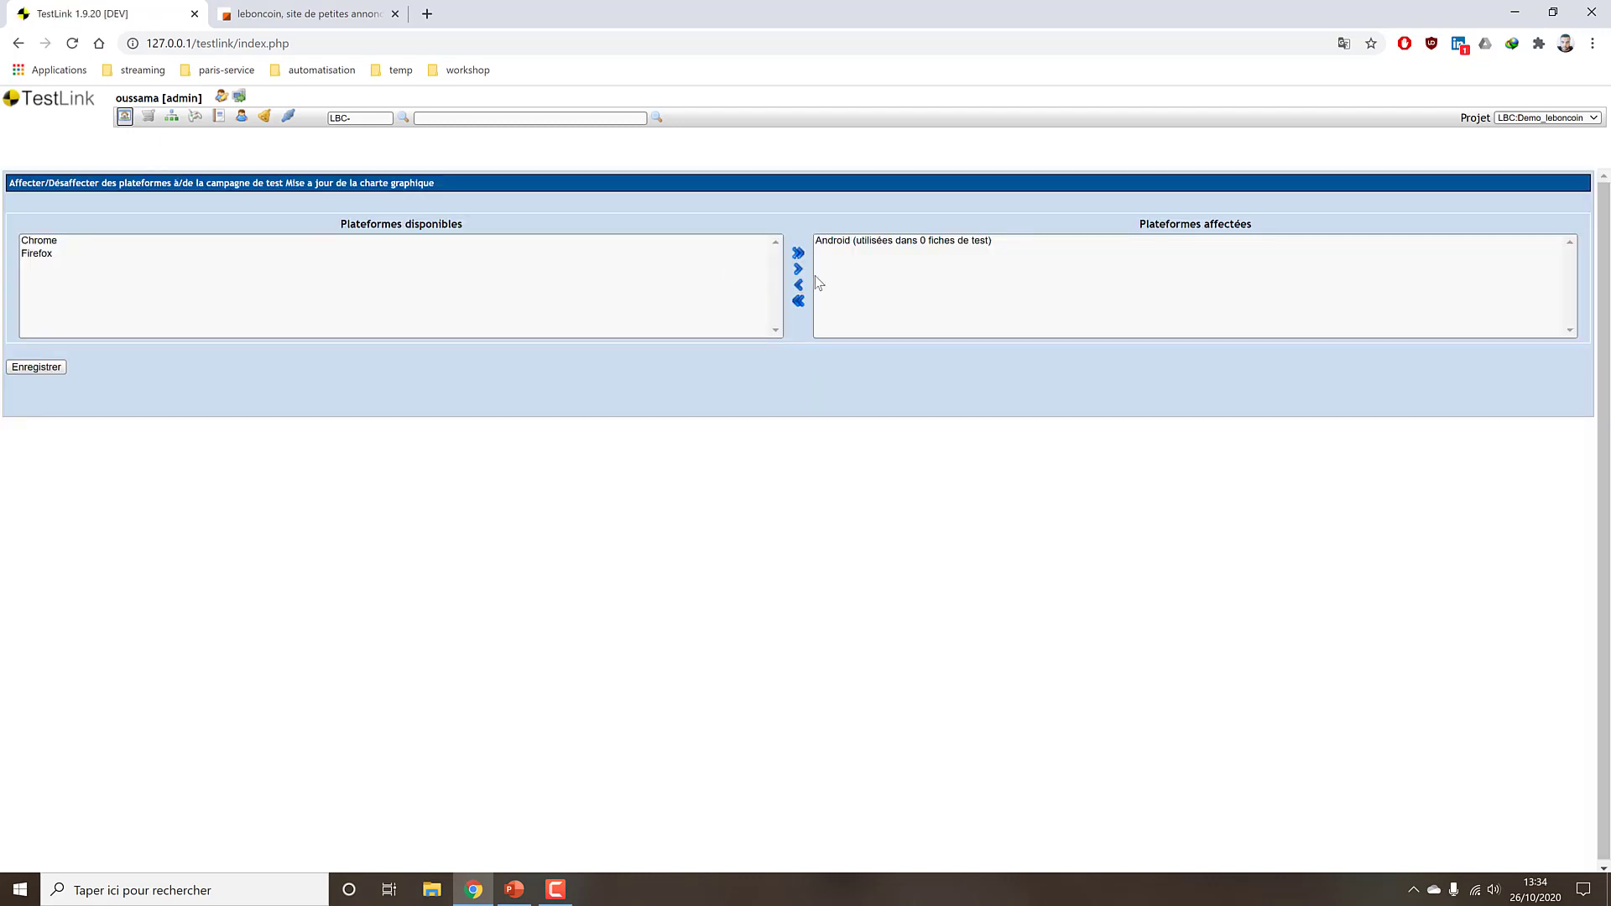
pyautogui.click(1415, 201)
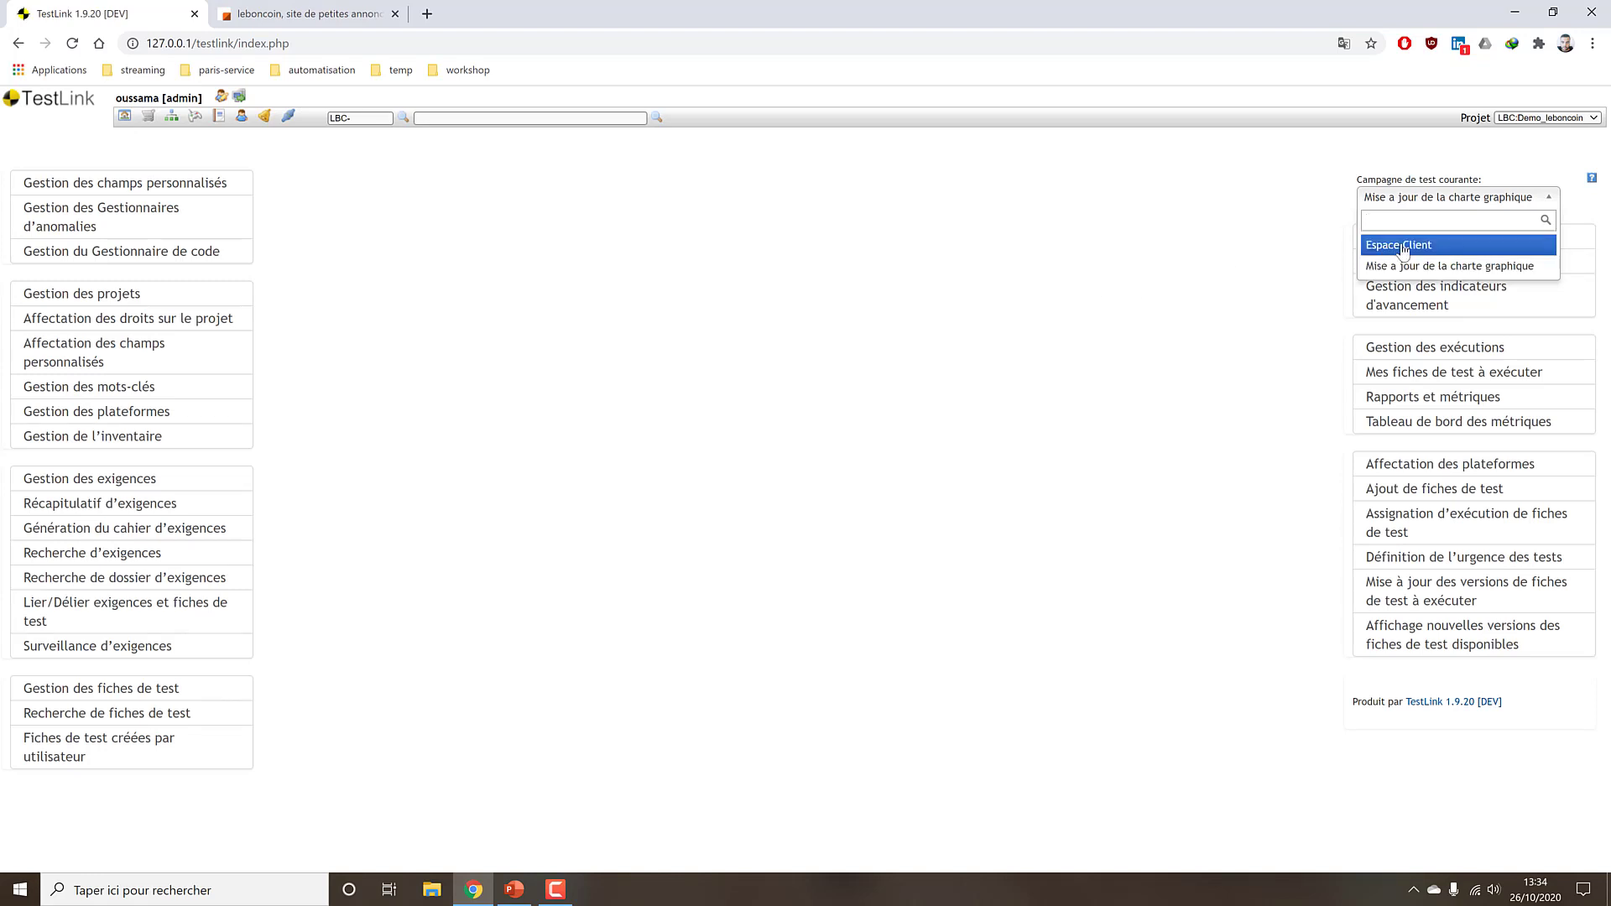
pyautogui.click(1405, 245)
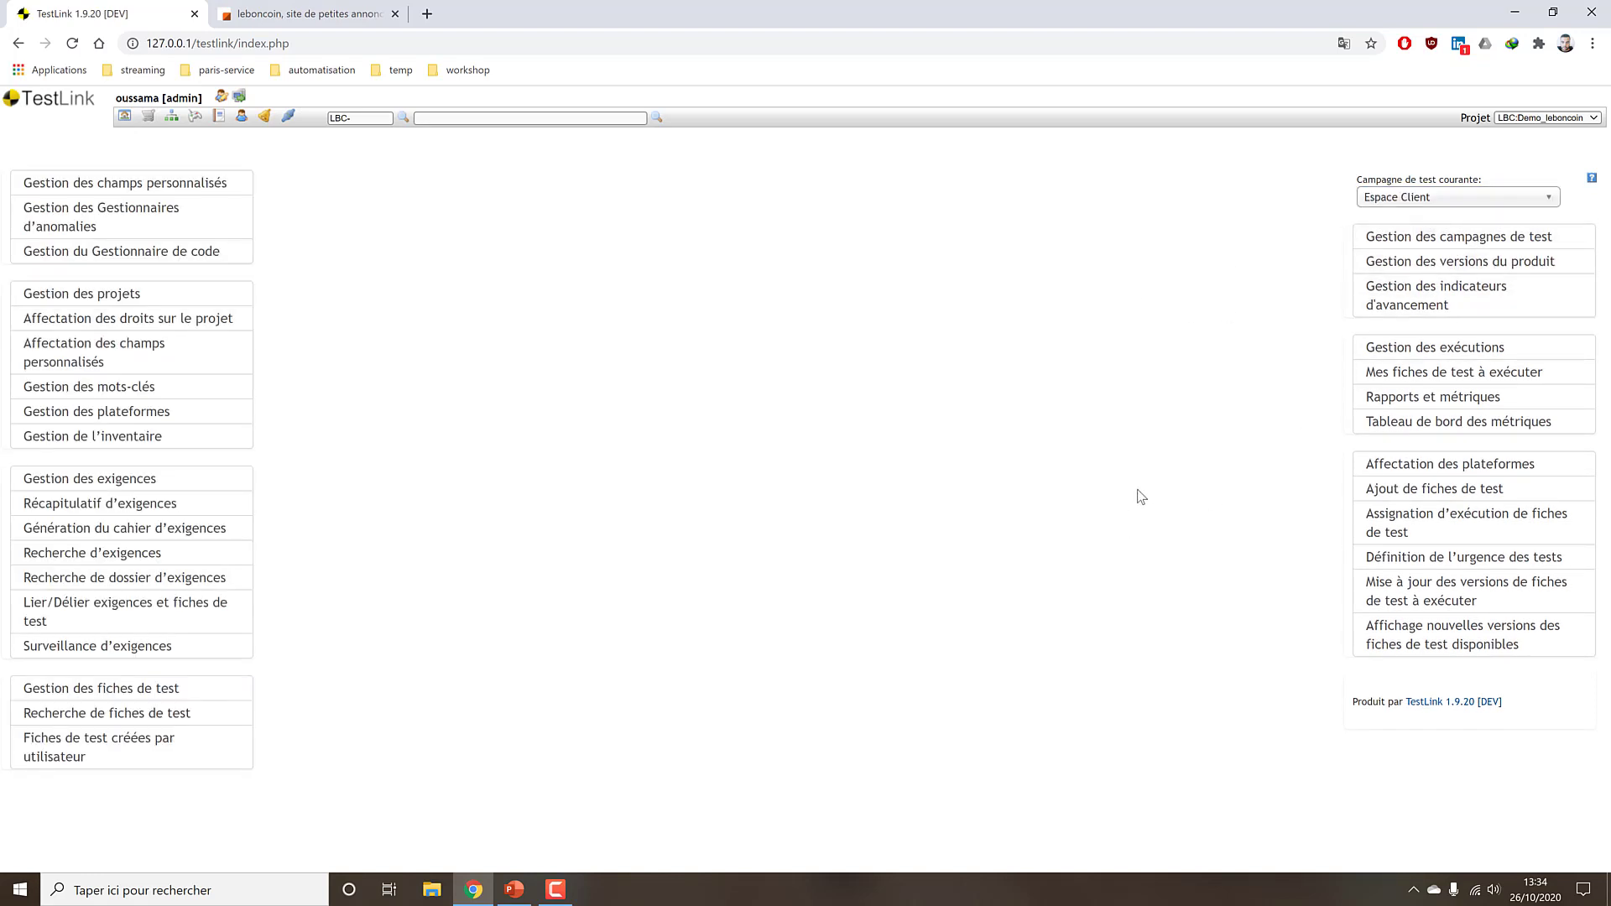
pyautogui.click(1502, 497)
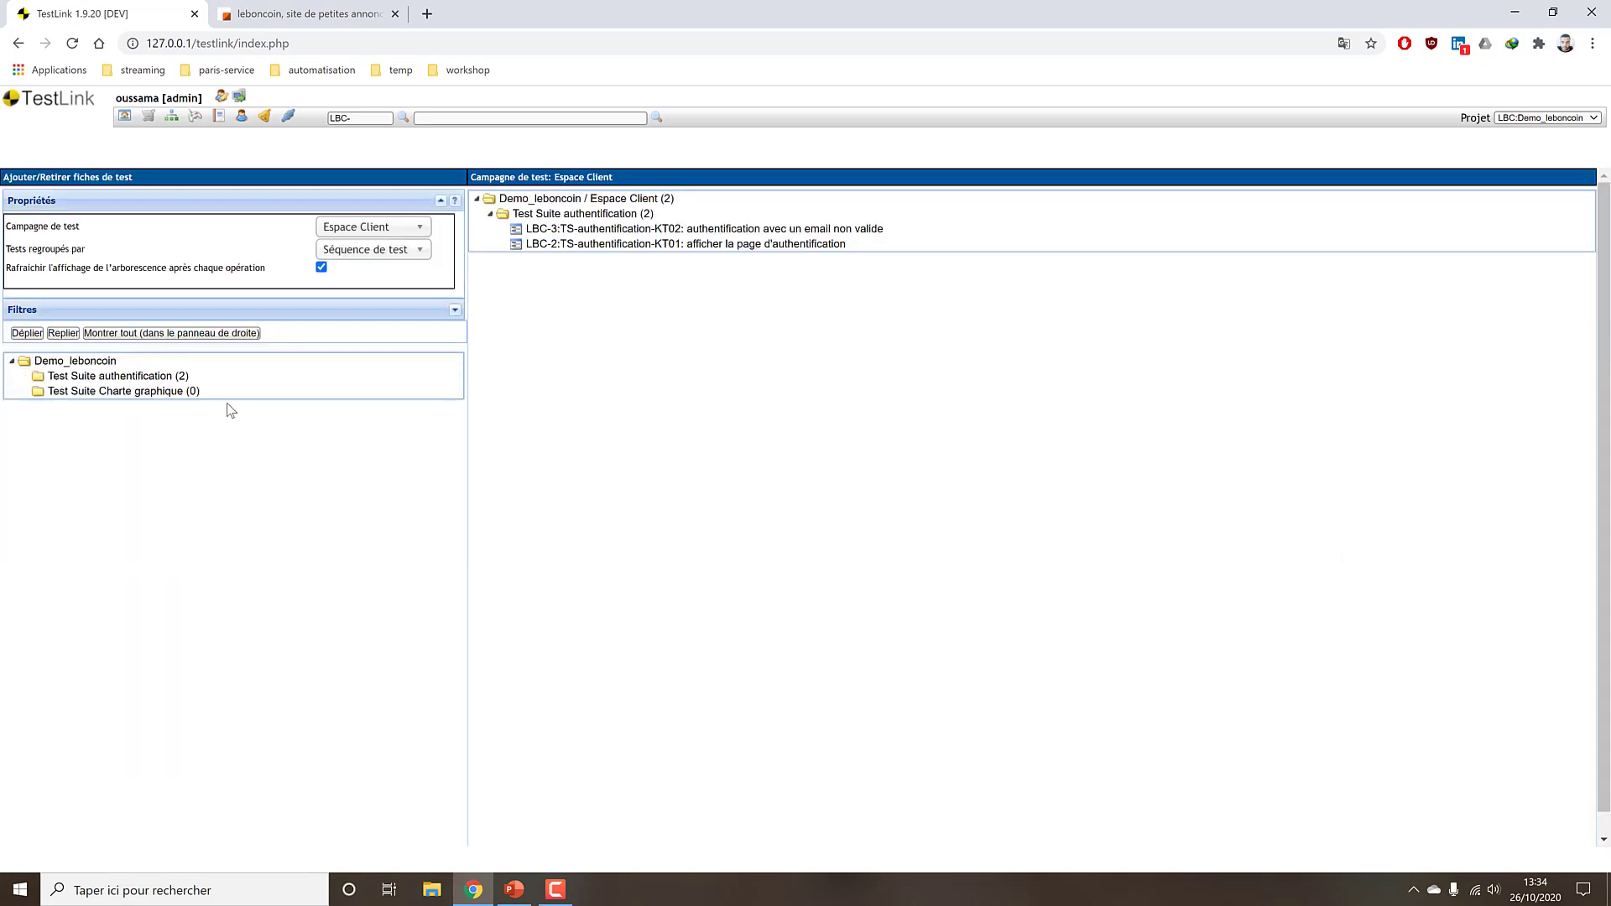
pyautogui.click(137, 380)
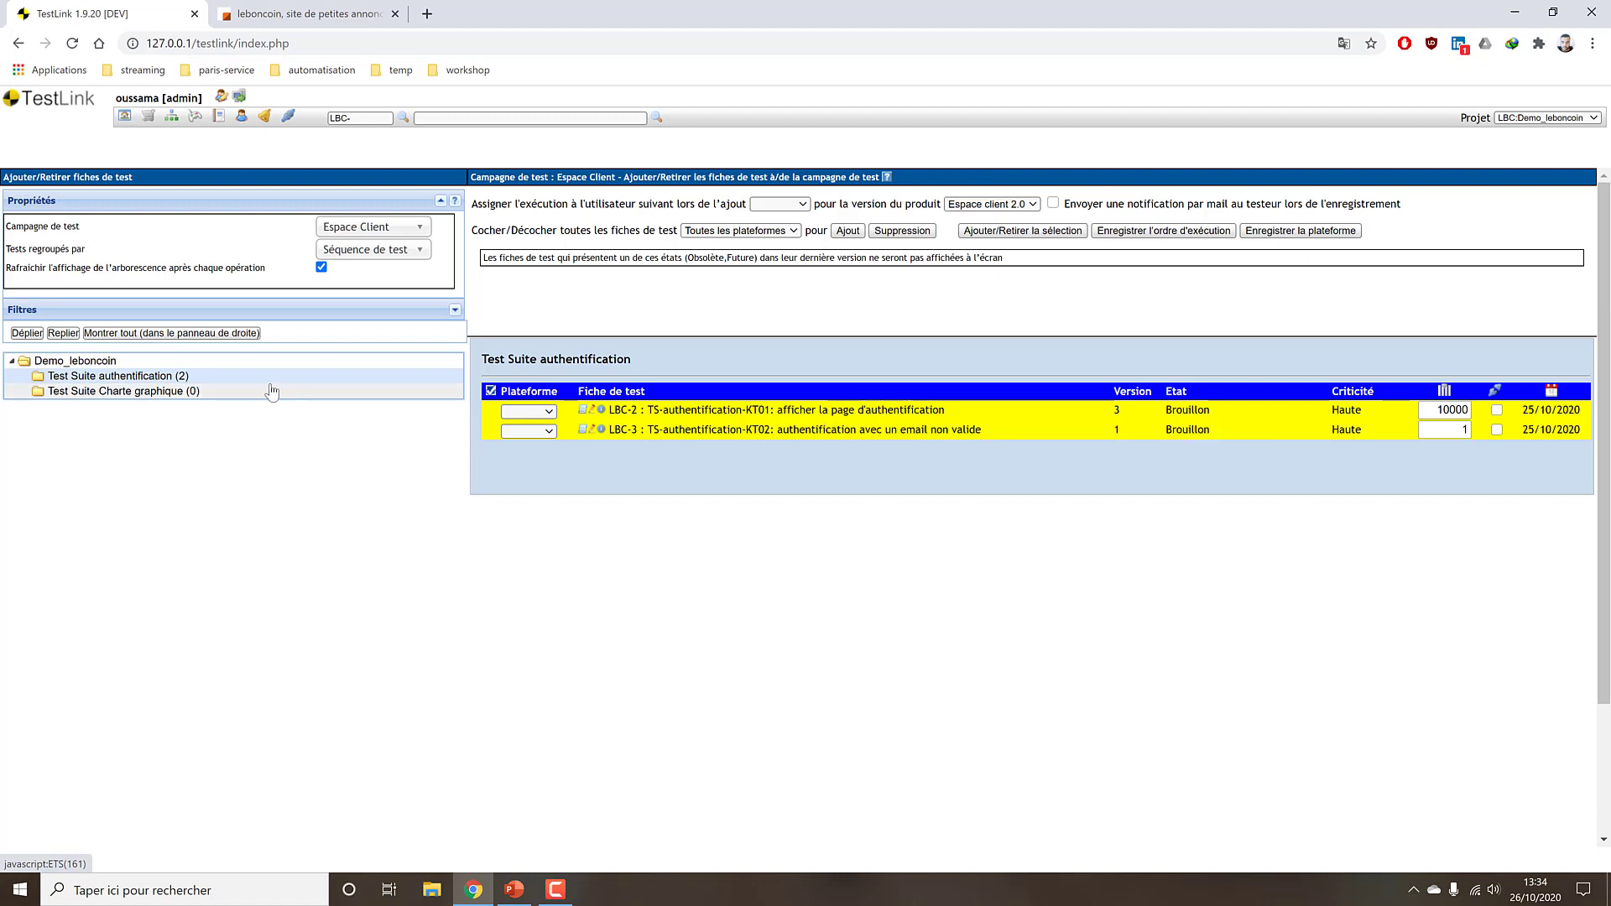
# Try to assign the Chrome platform to both authentication test cases by applying the add/remove selection.
pyautogui.click(550, 411)
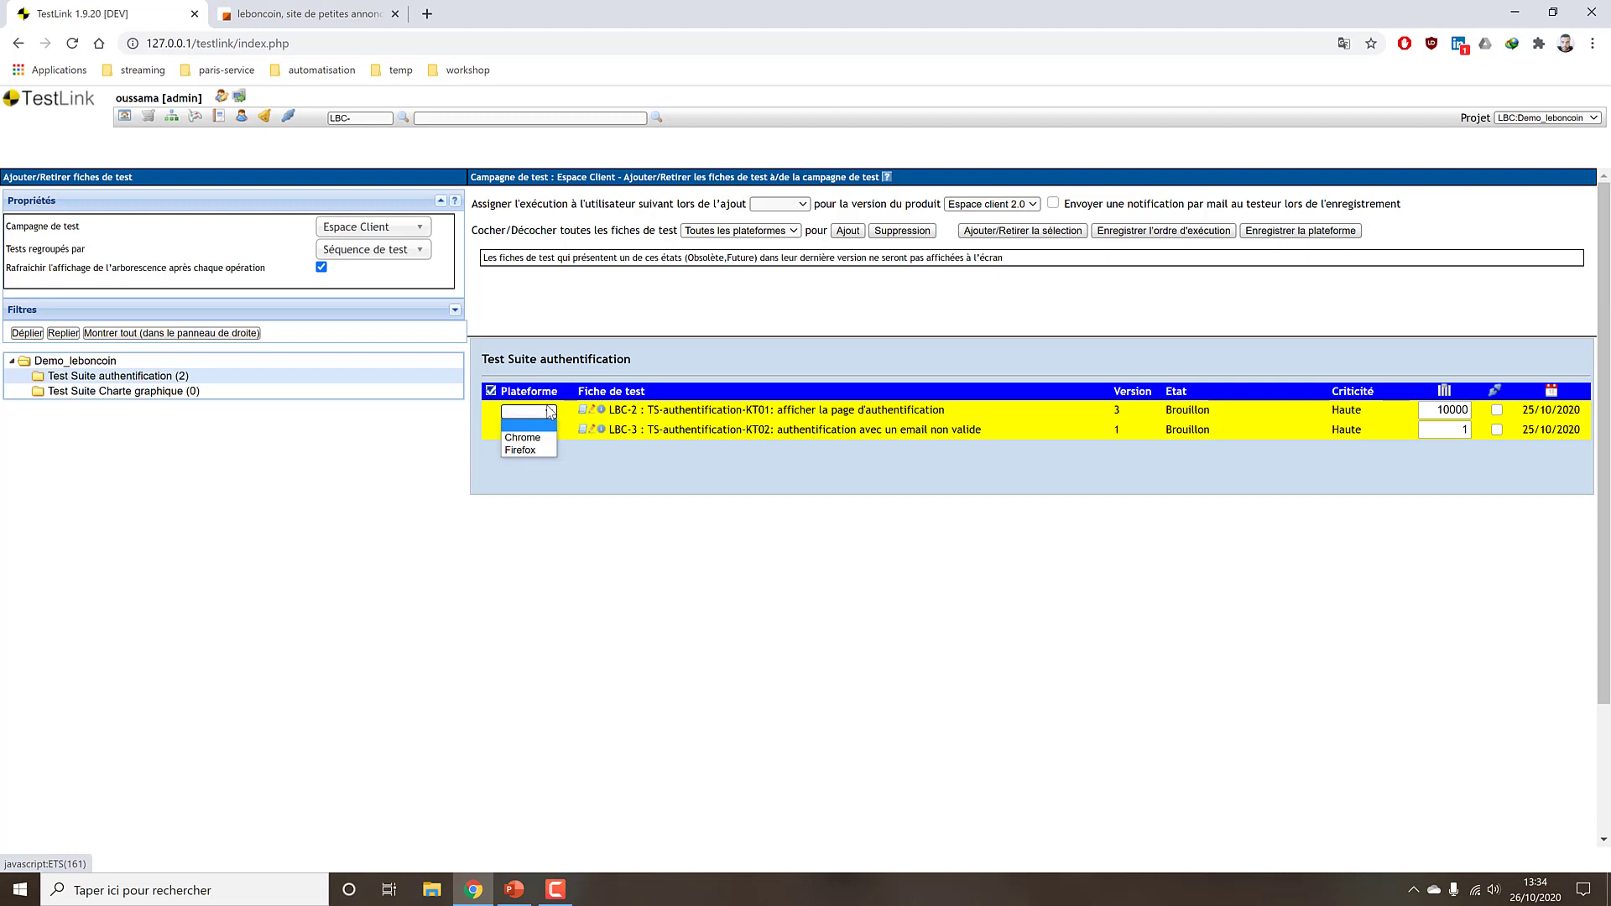
pyautogui.click(543, 438)
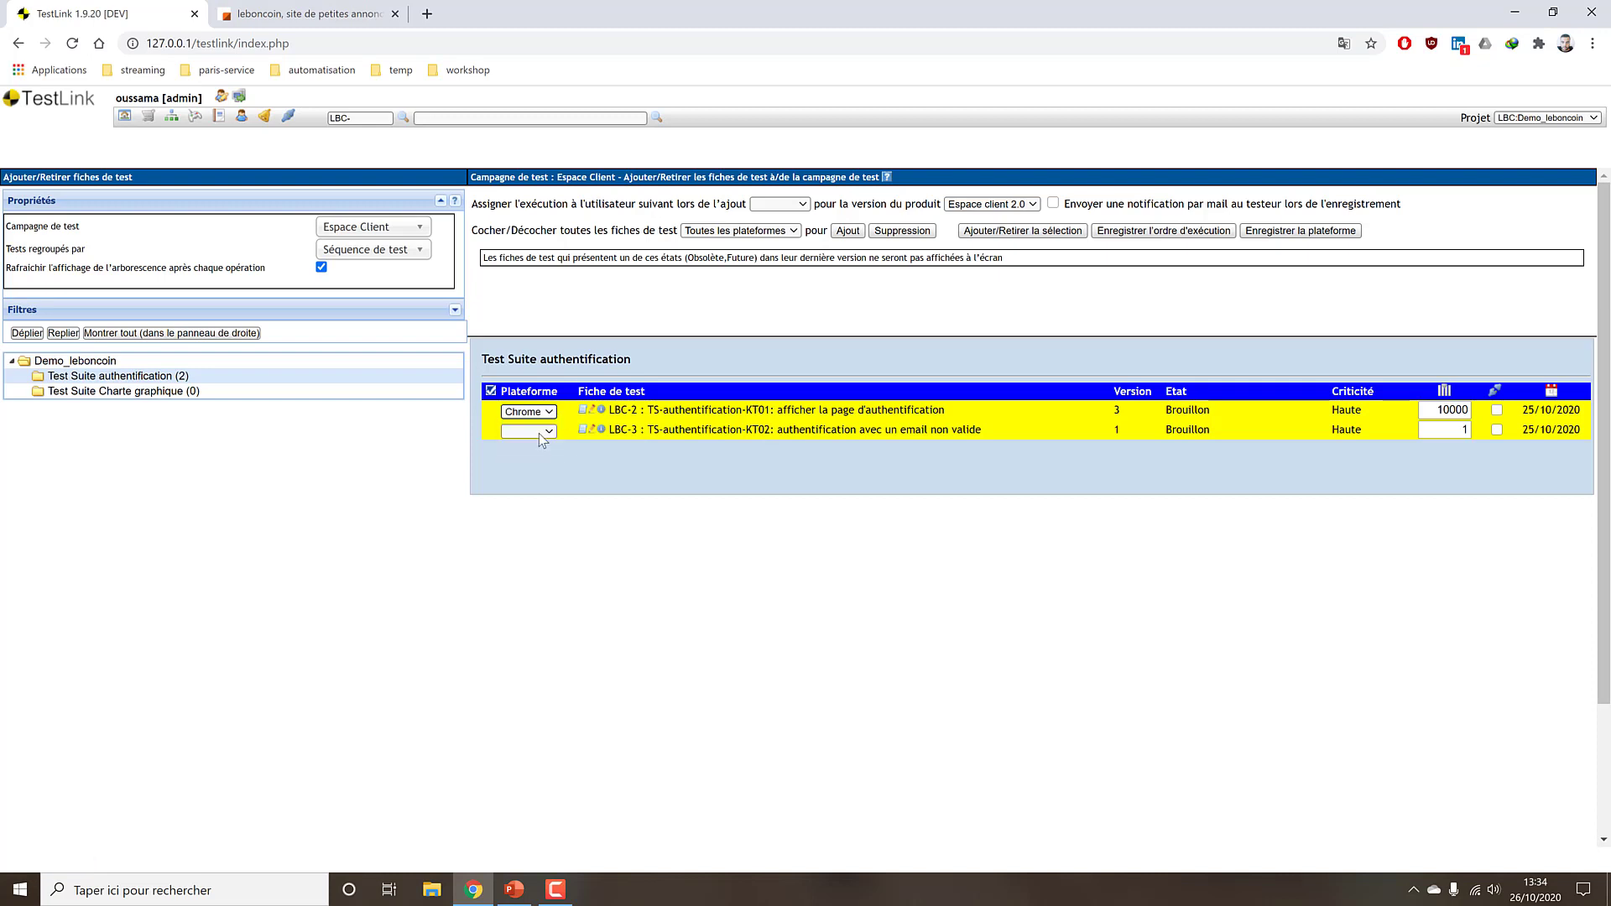
pyautogui.click(547, 433)
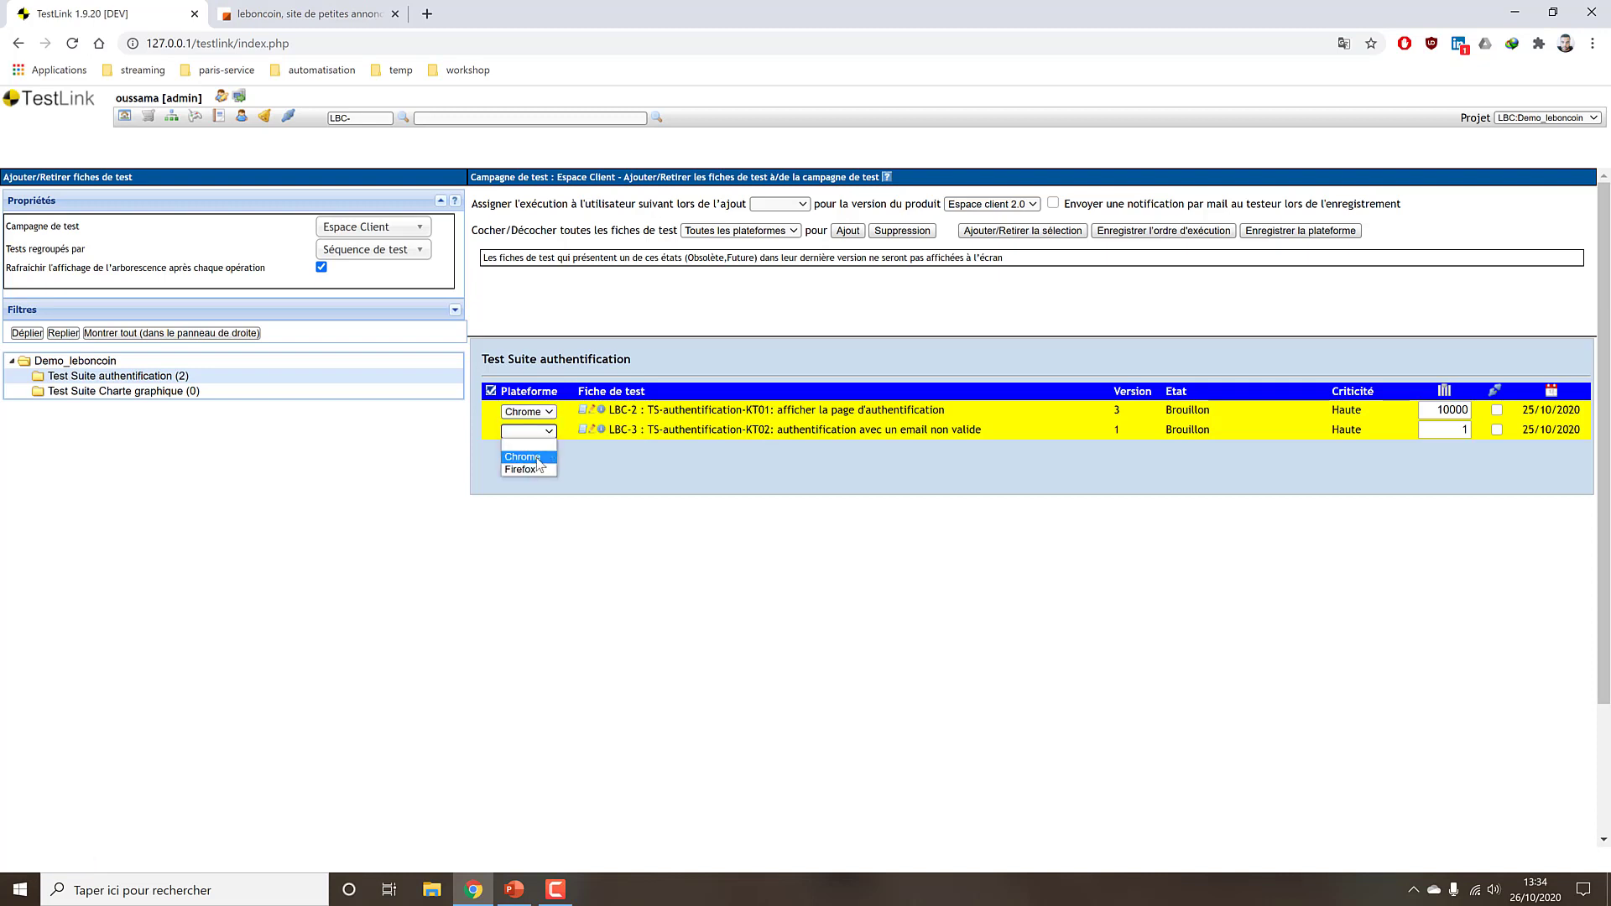
pyautogui.click(538, 458)
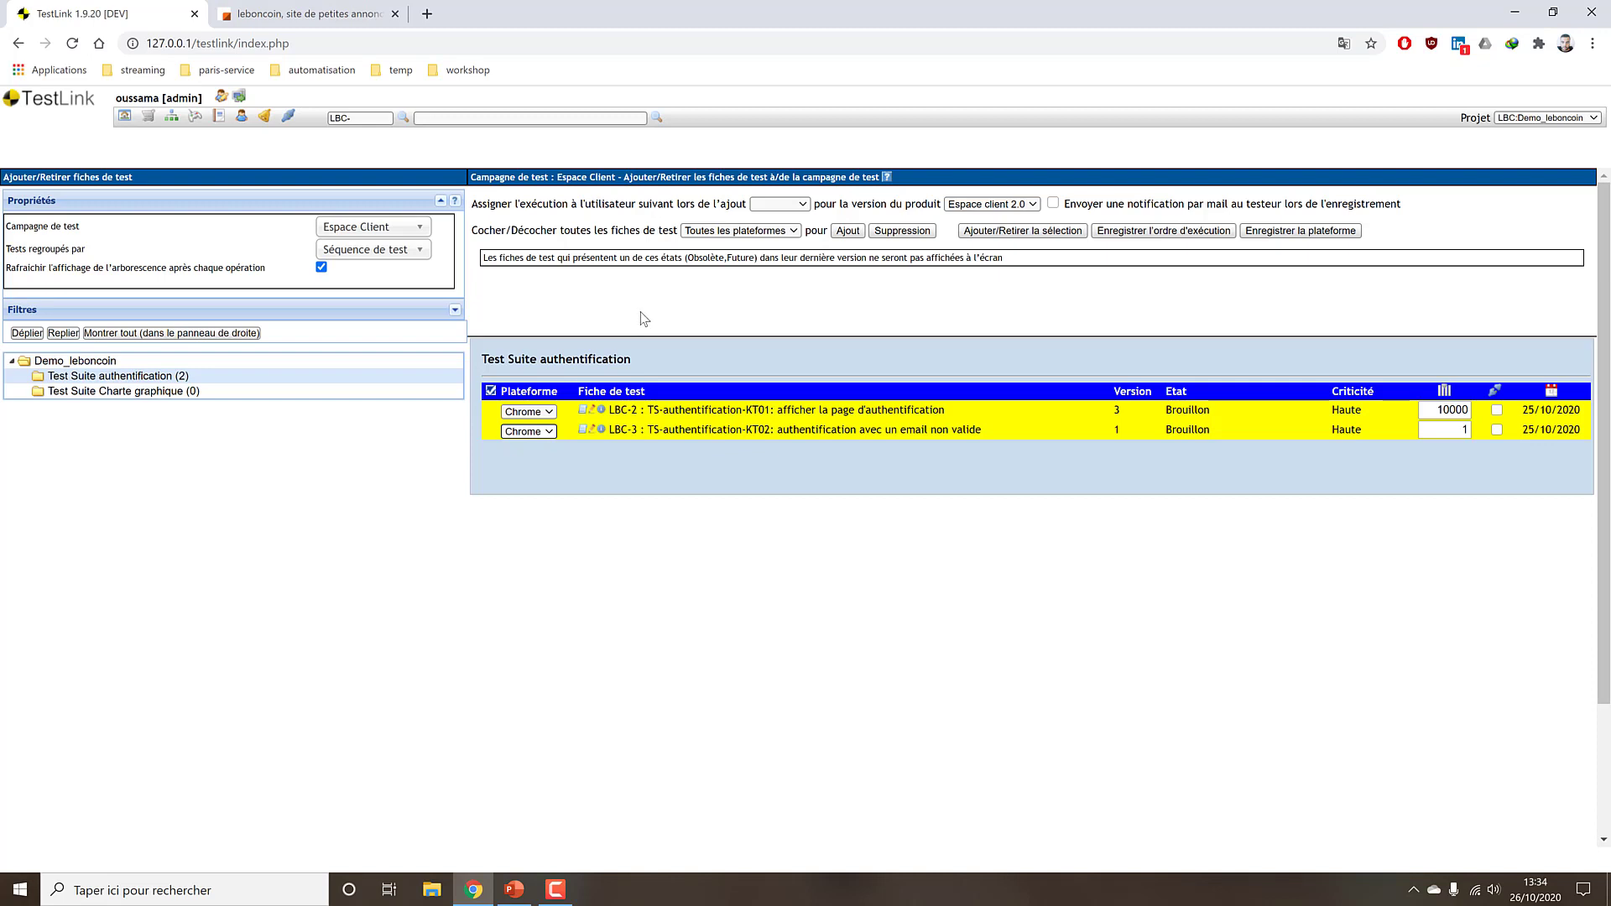
pyautogui.click(996, 233)
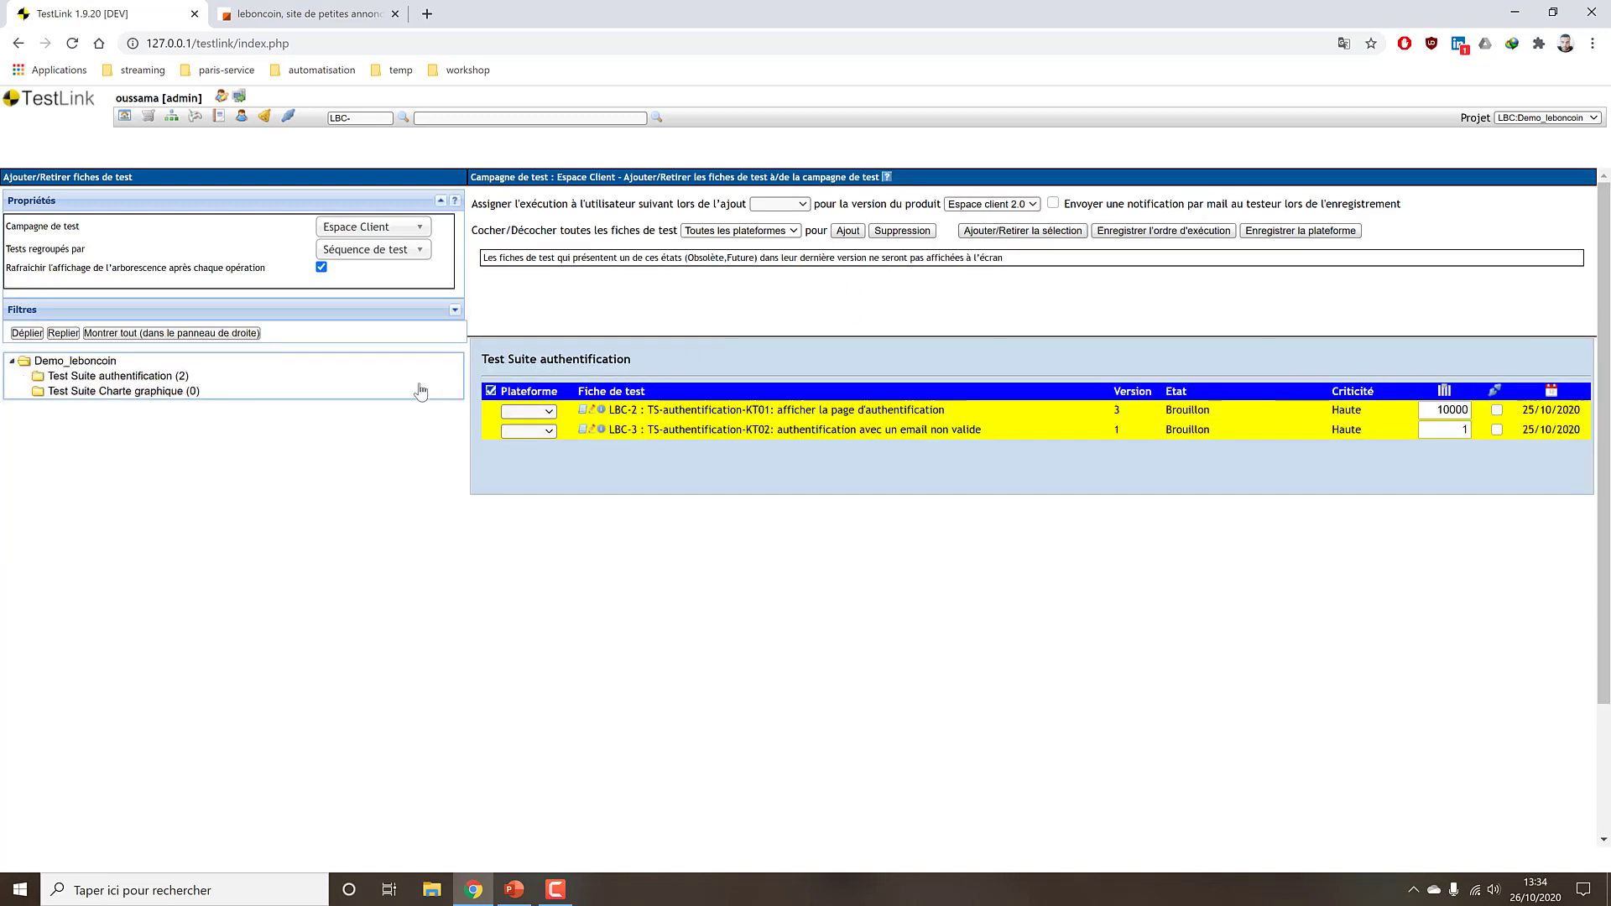
pyautogui.click(408, 251)
pyautogui.click(409, 251)
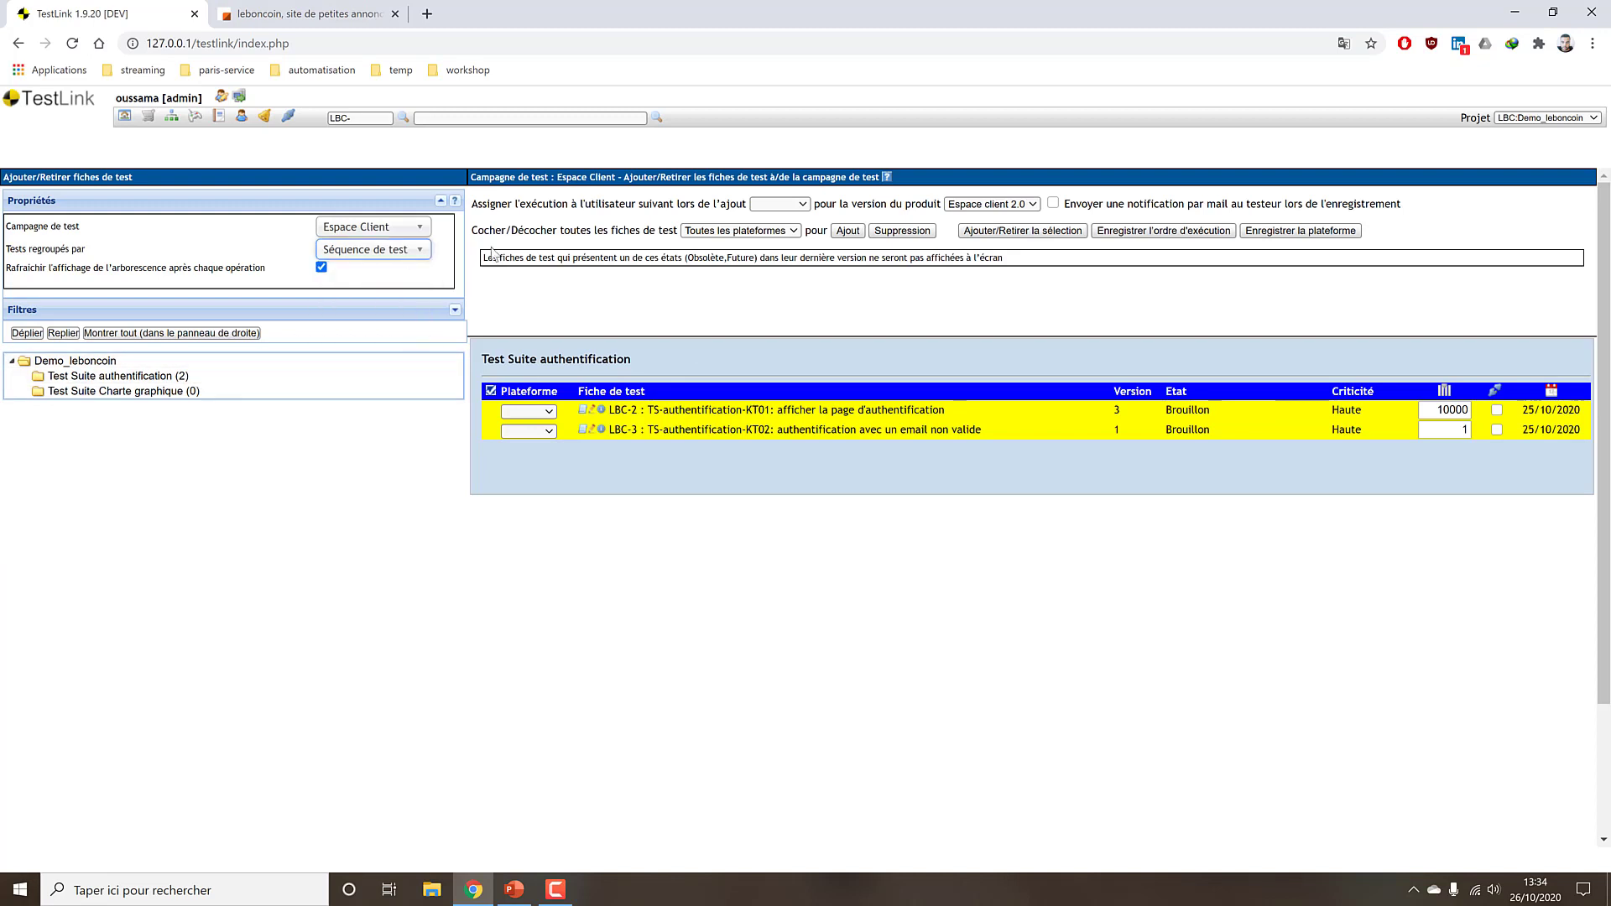
# In Test Suite authentification, assign Chrome to test case LBC-2 and Firefox to LBC-3, and save the platforms.
pyautogui.click(118, 377)
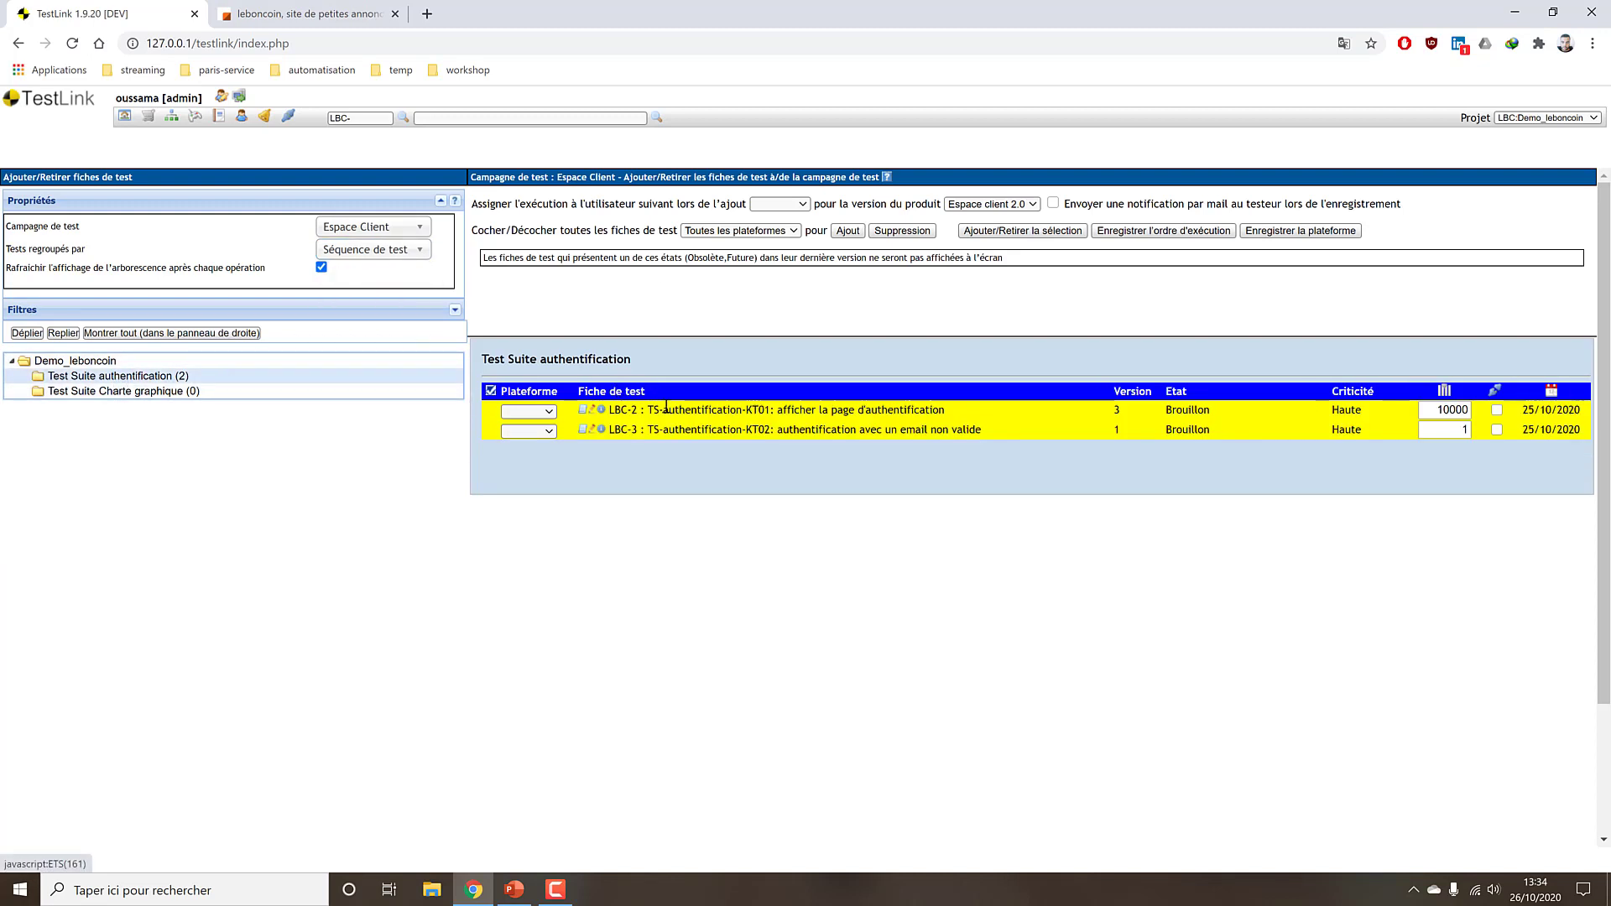
pyautogui.click(550, 411)
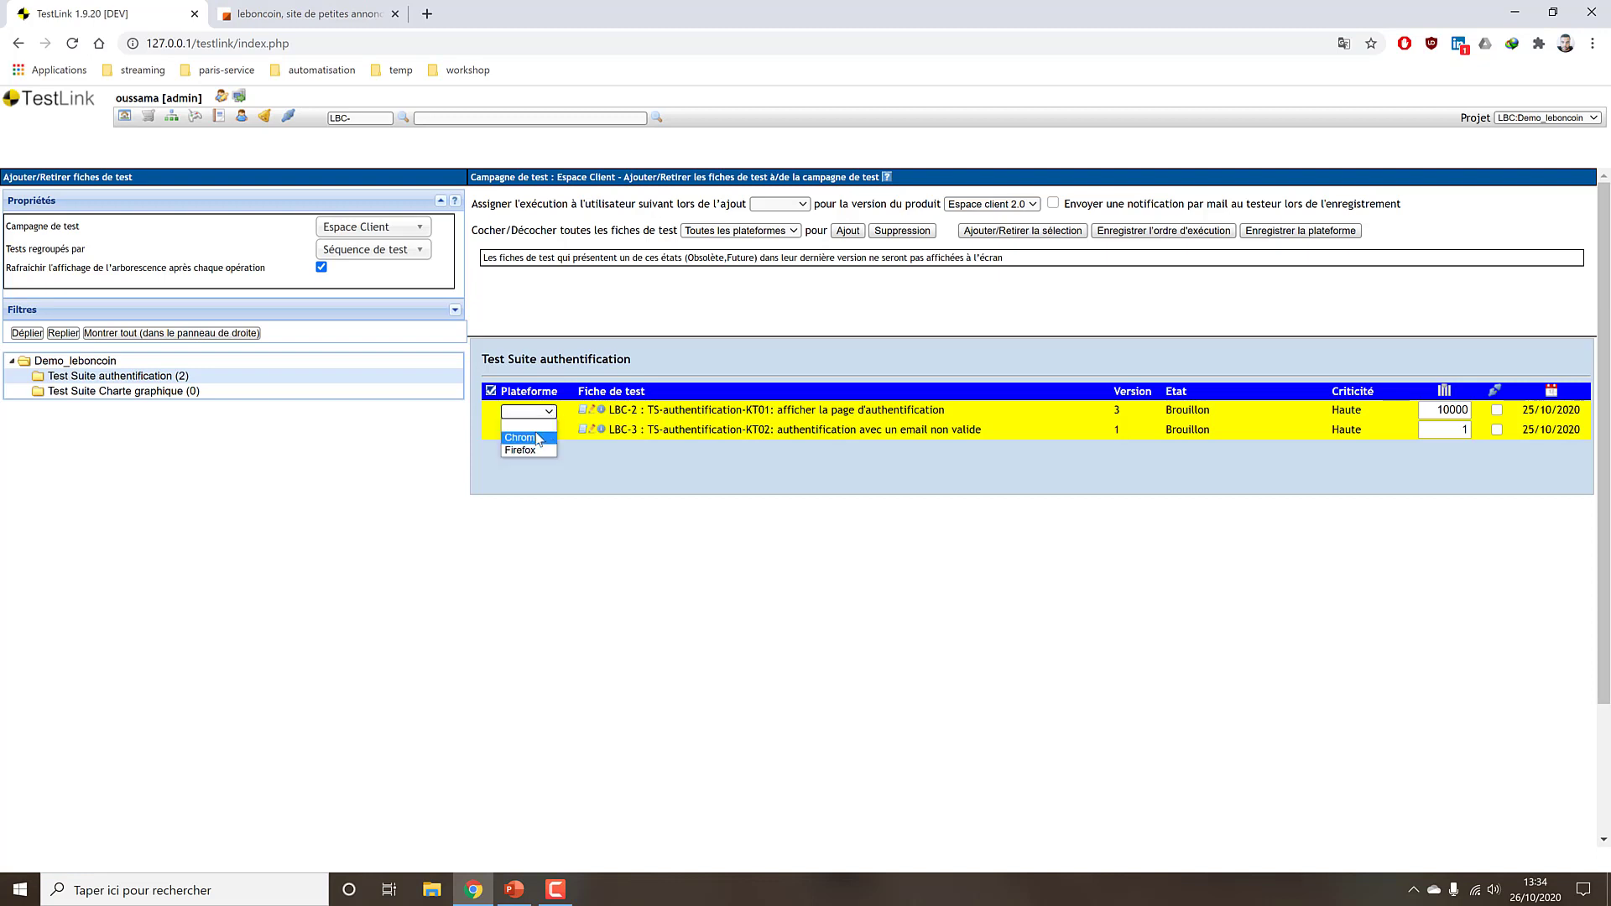
pyautogui.click(544, 438)
pyautogui.click(542, 431)
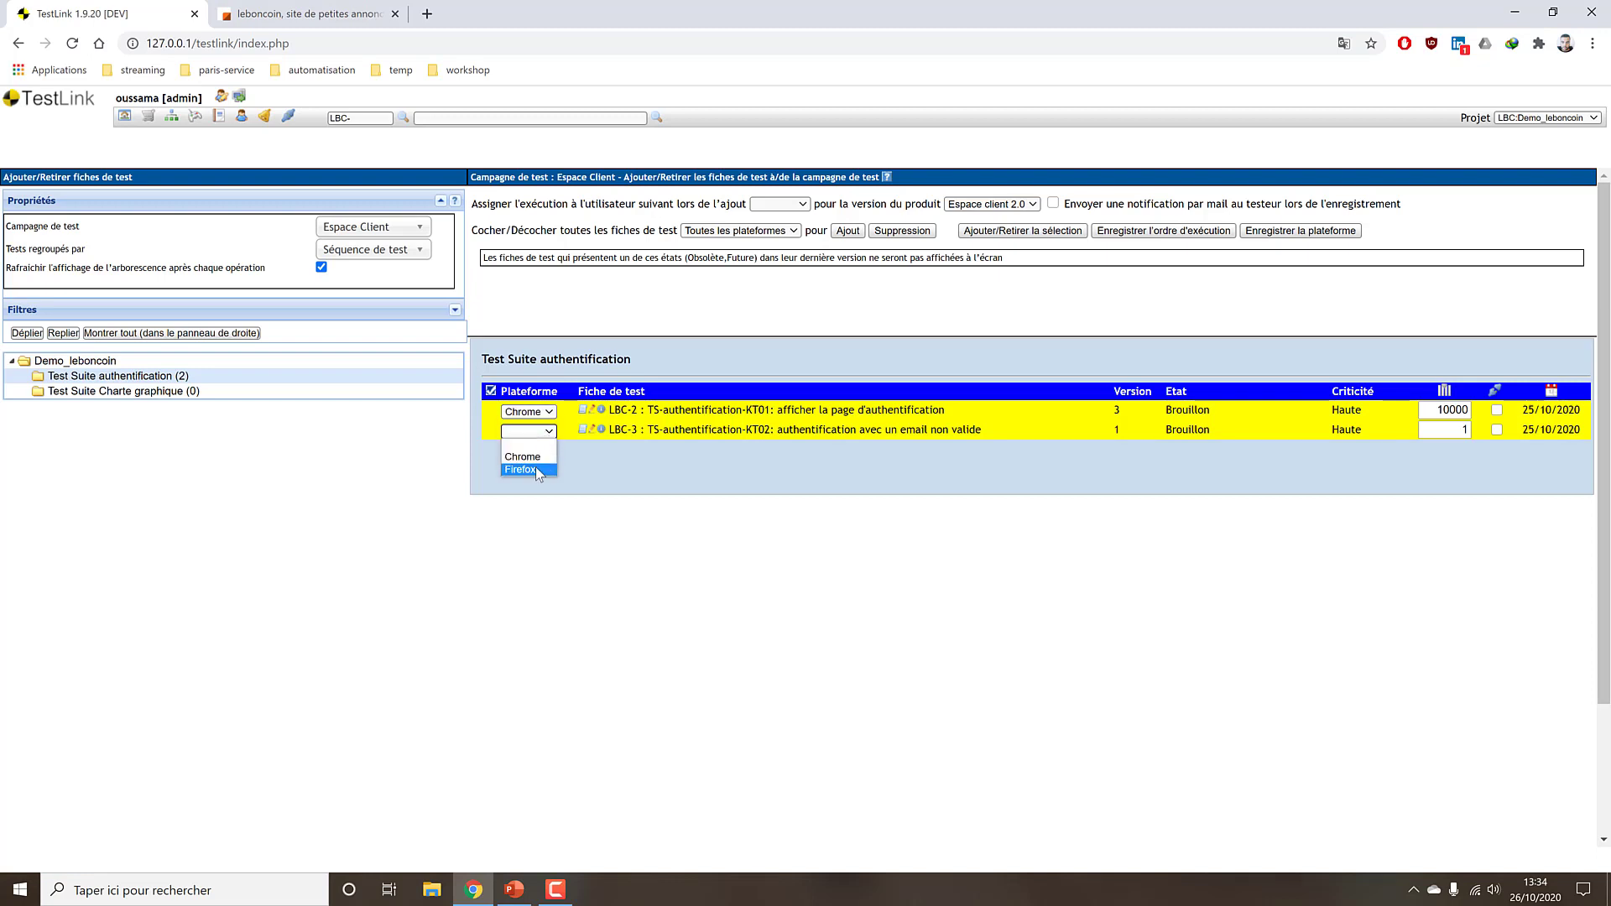
pyautogui.click(528, 467)
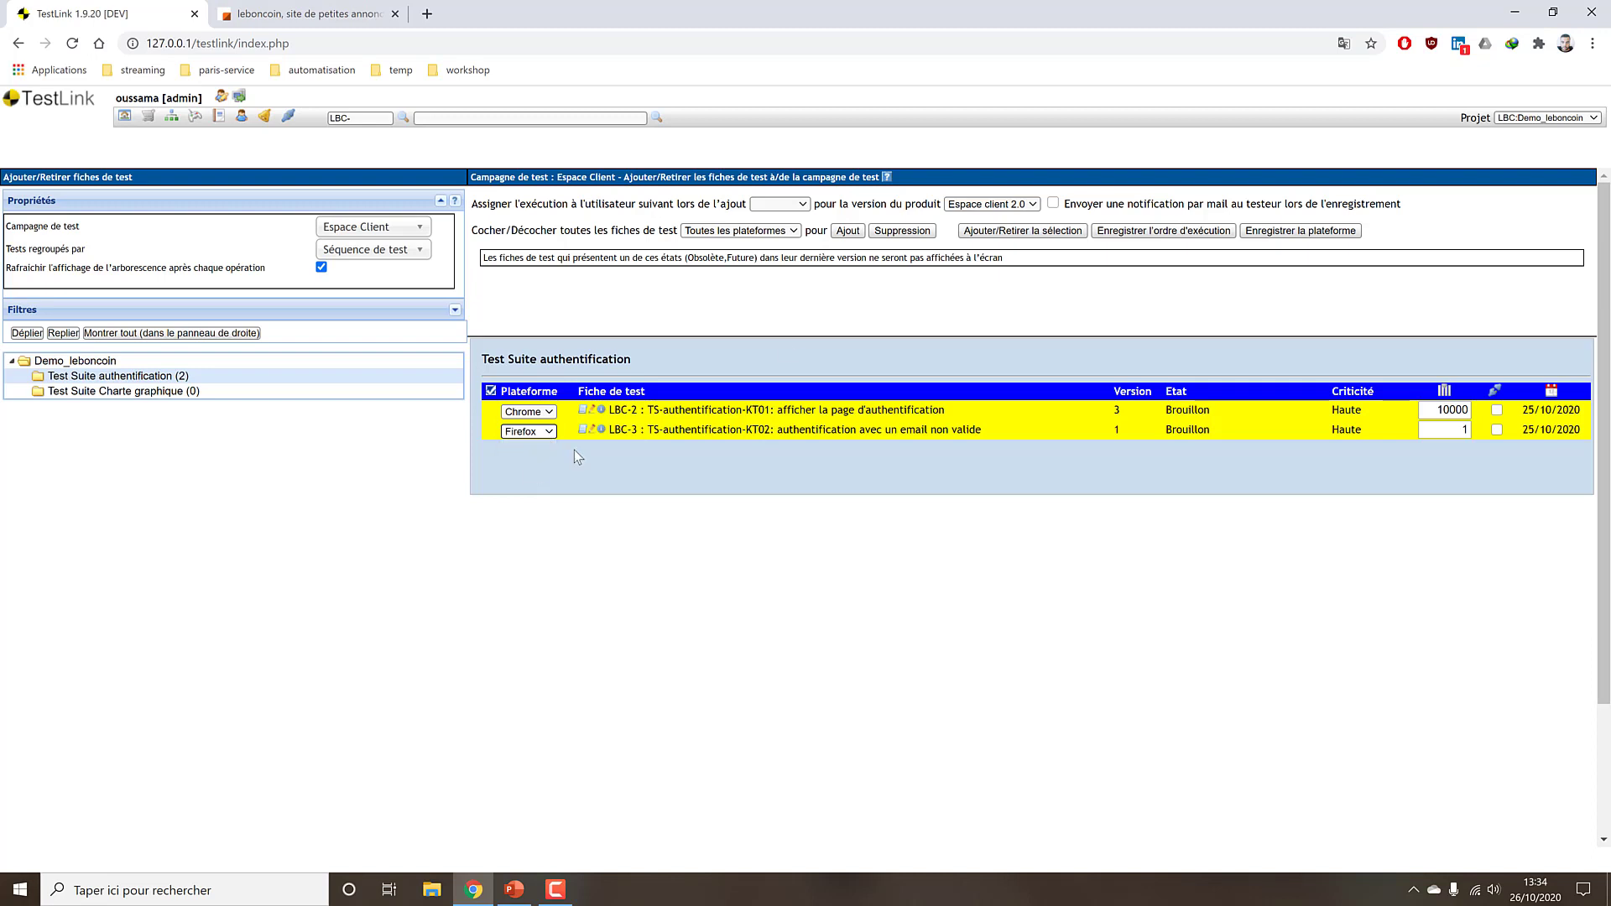
pyautogui.click(1296, 232)
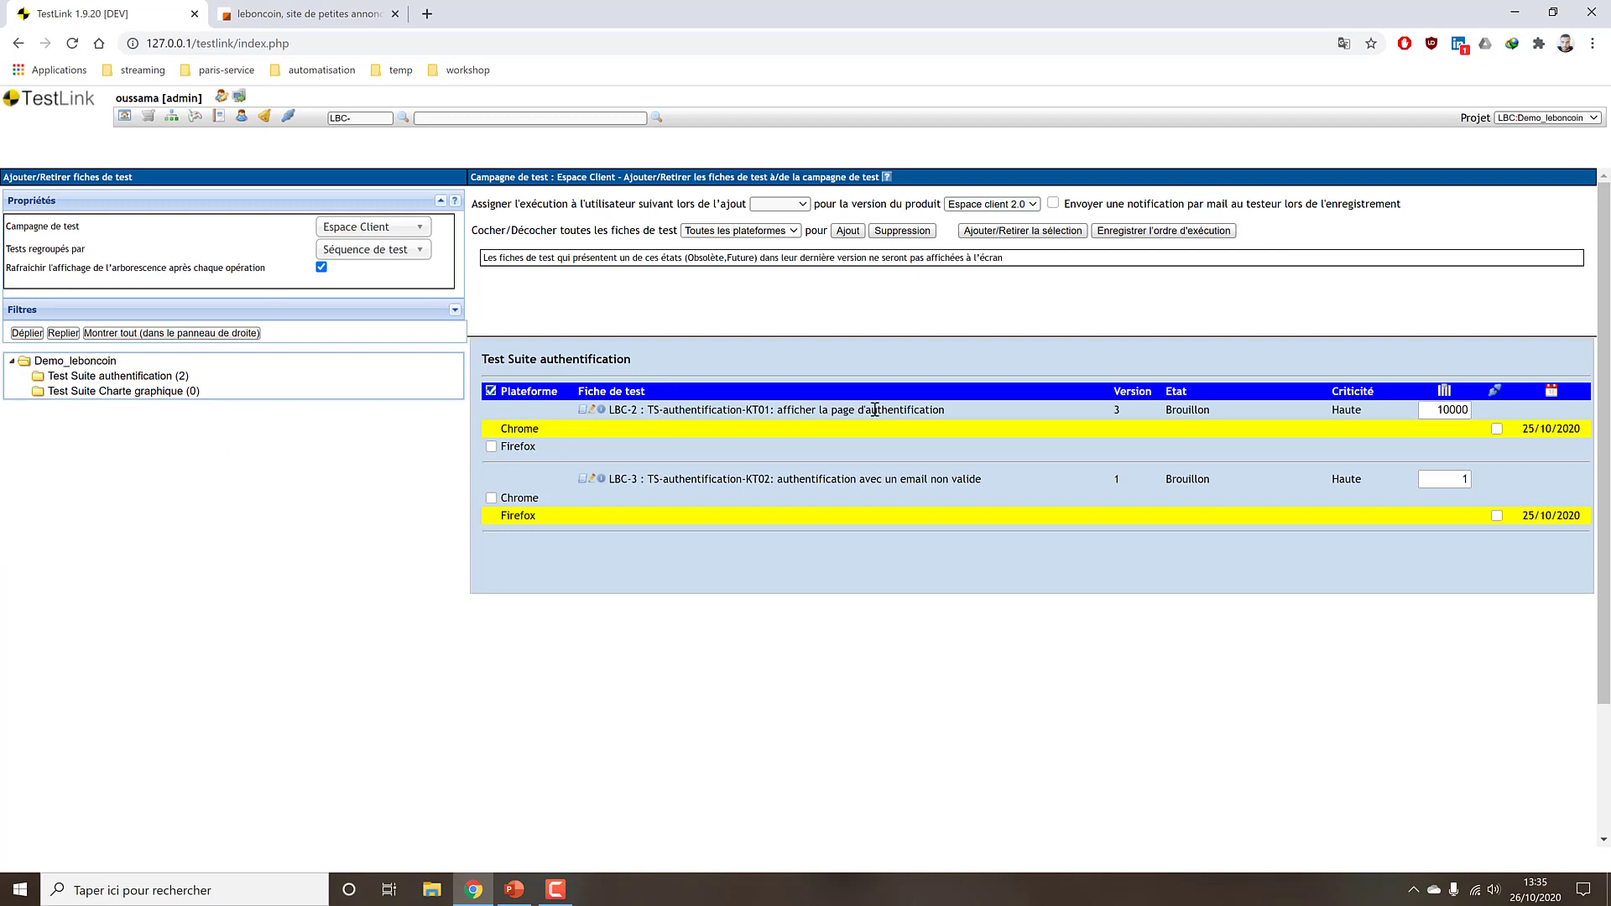
pyautogui.moveTo(934, 410)
pyautogui.moveTo(945, 410); pyautogui.dragTo(648, 411)
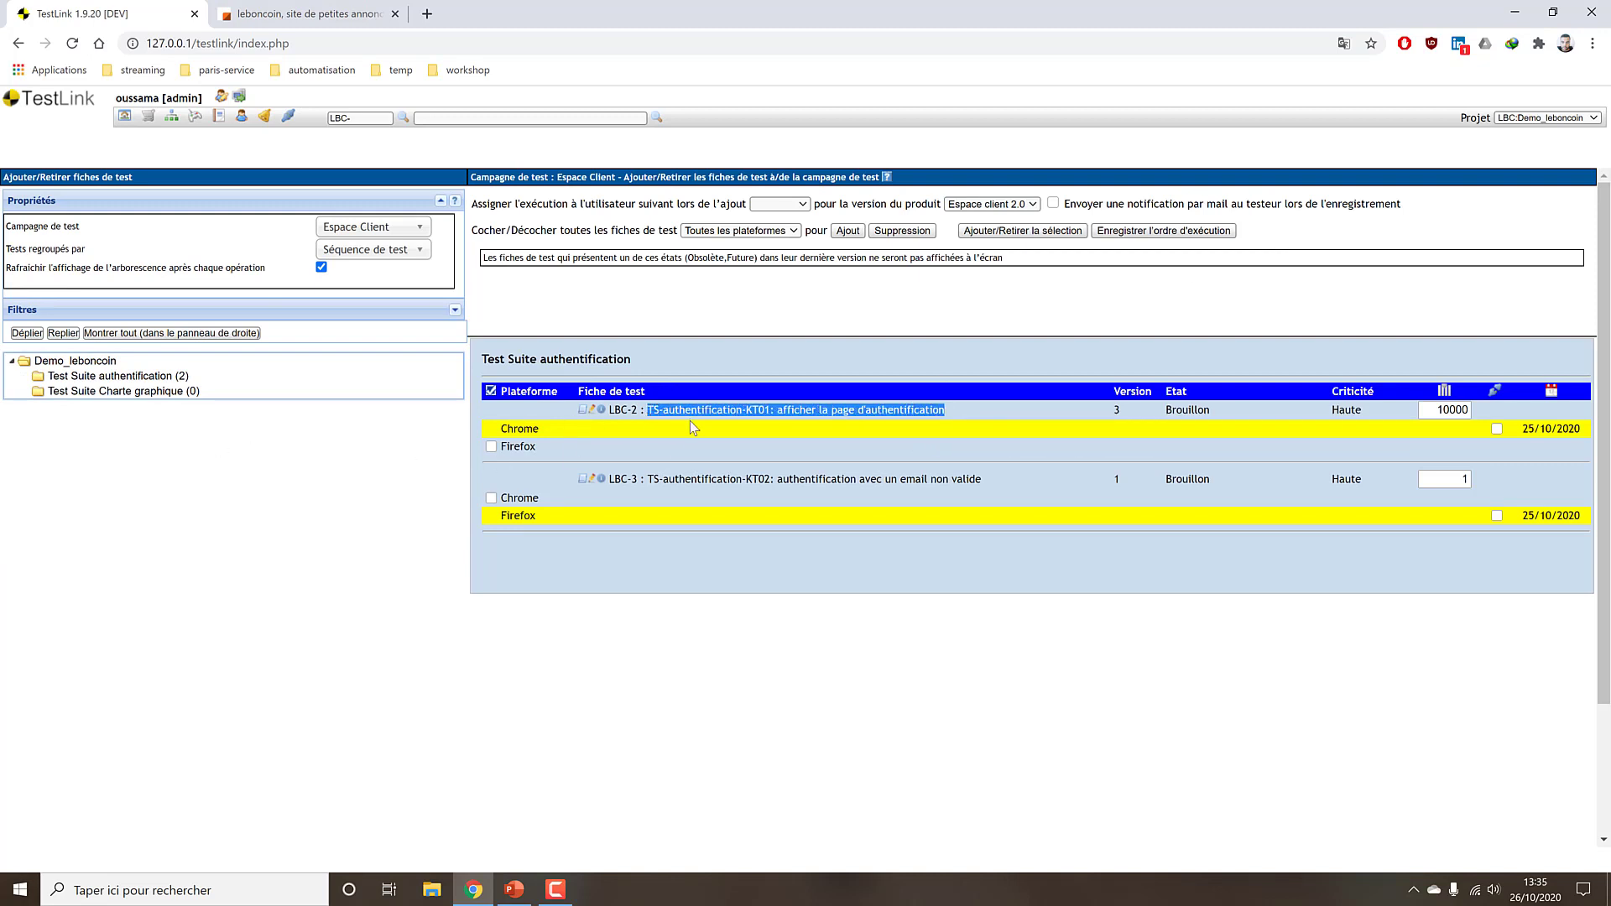
pyautogui.moveTo(548, 429); pyautogui.dragTo(502, 426)
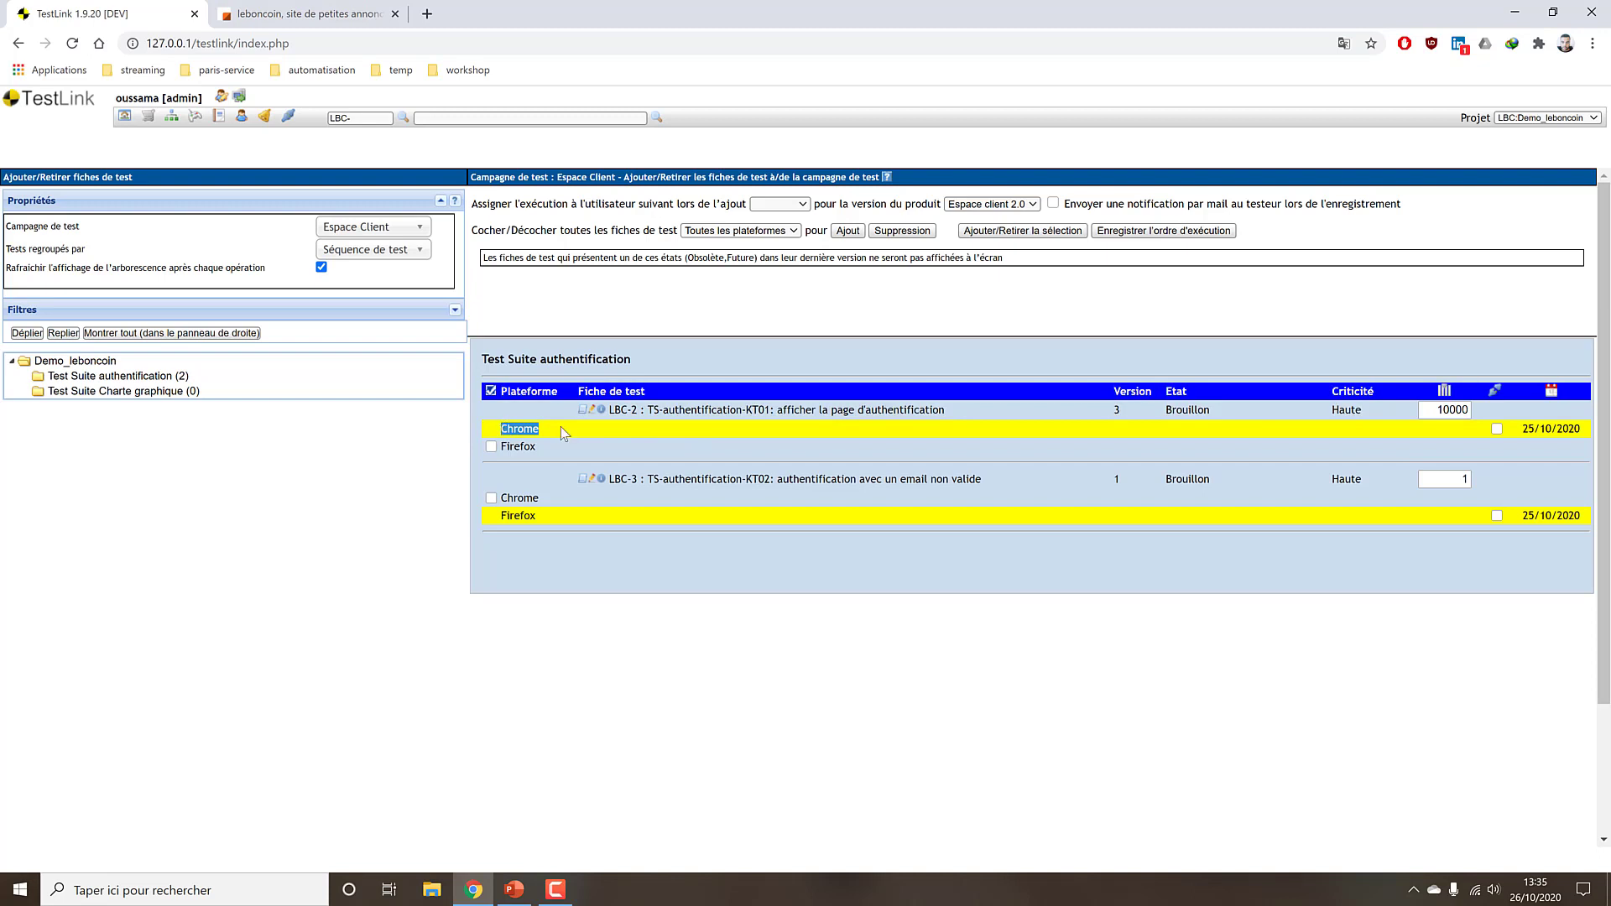
pyautogui.moveTo(984, 479); pyautogui.dragTo(541, 517)
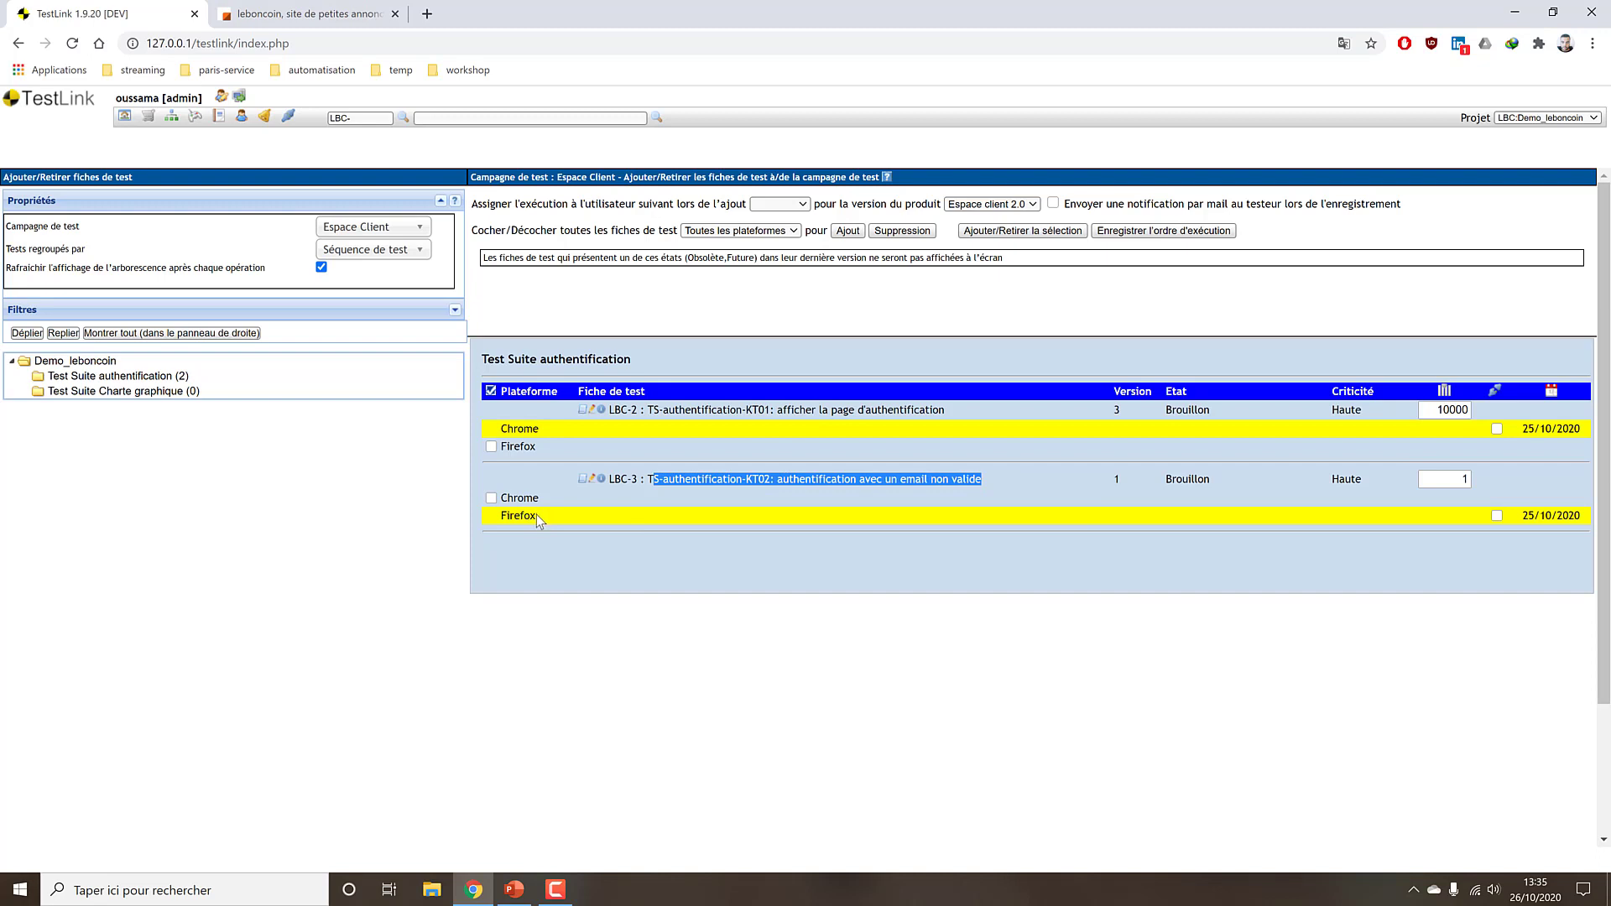
# Add test case LBC-2 to the campaign on the Firefox platform as well and apply the selection.
pyautogui.click(492, 449)
pyautogui.click(1137, 239)
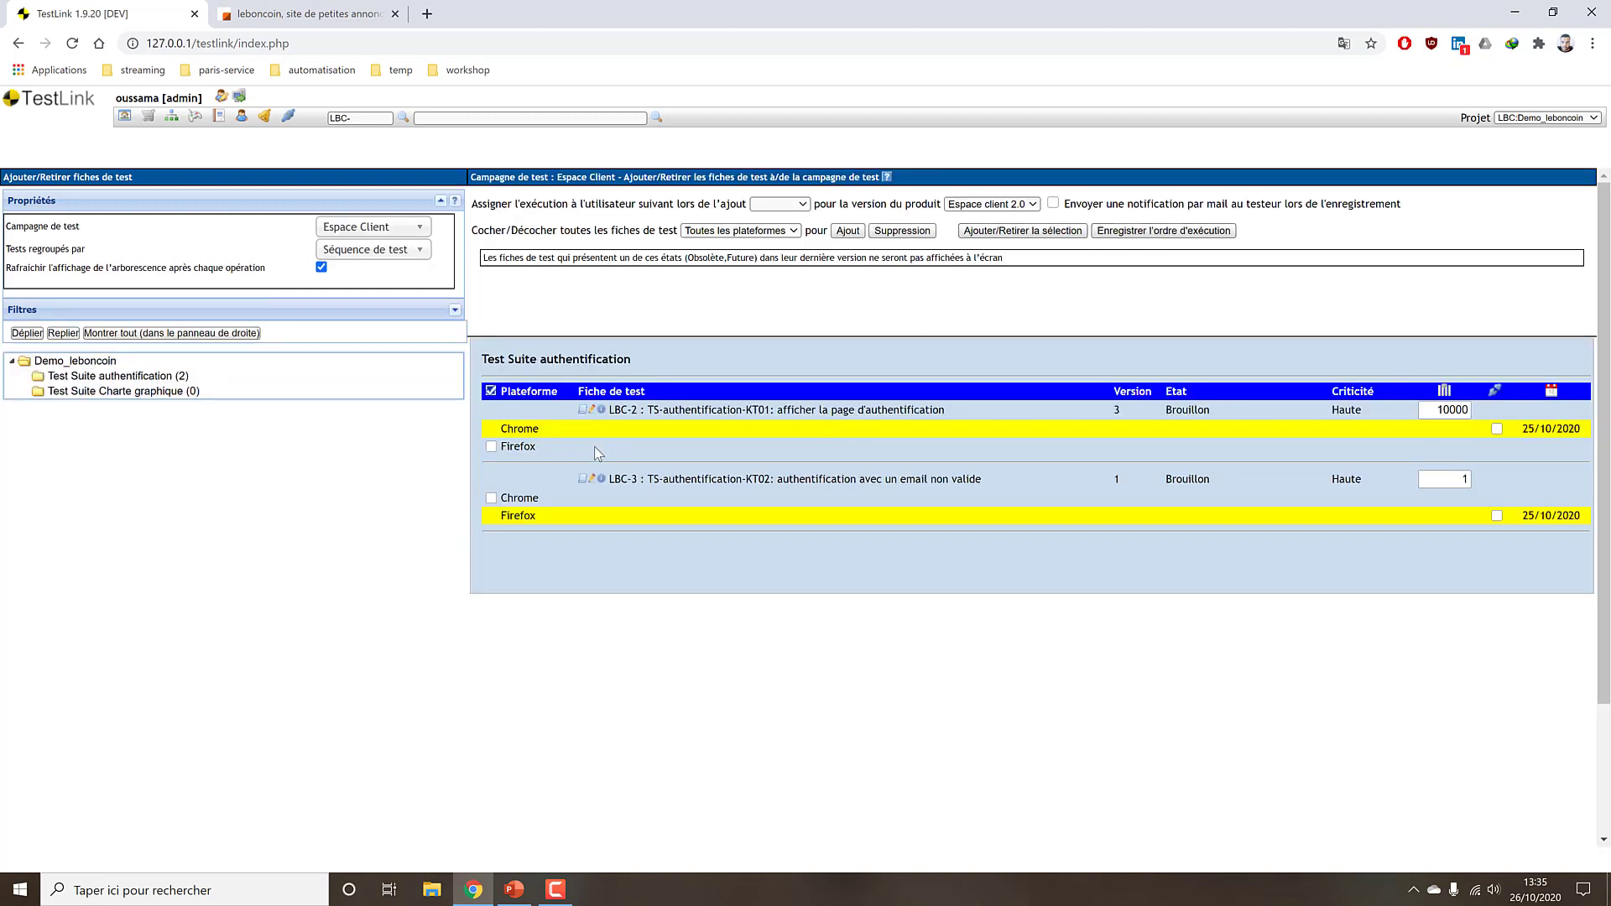
pyautogui.click(491, 447)
pyautogui.click(994, 234)
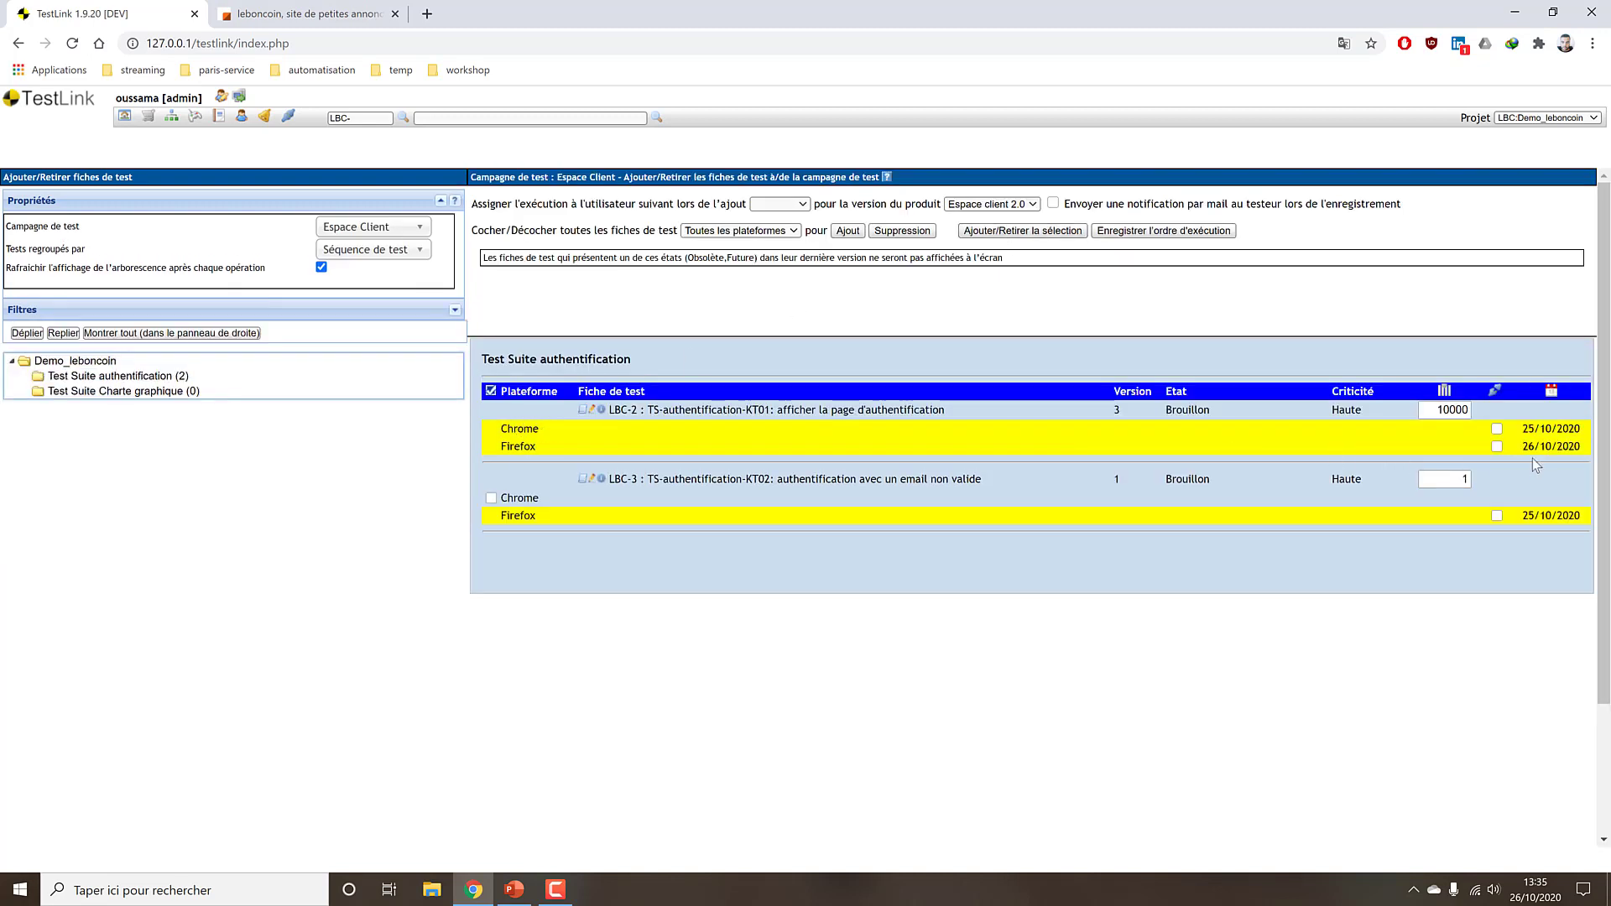
# Remove the Firefox assignment from test case LBC-2, and add it back to the campaign.
pyautogui.click(1497, 447)
pyautogui.click(1023, 230)
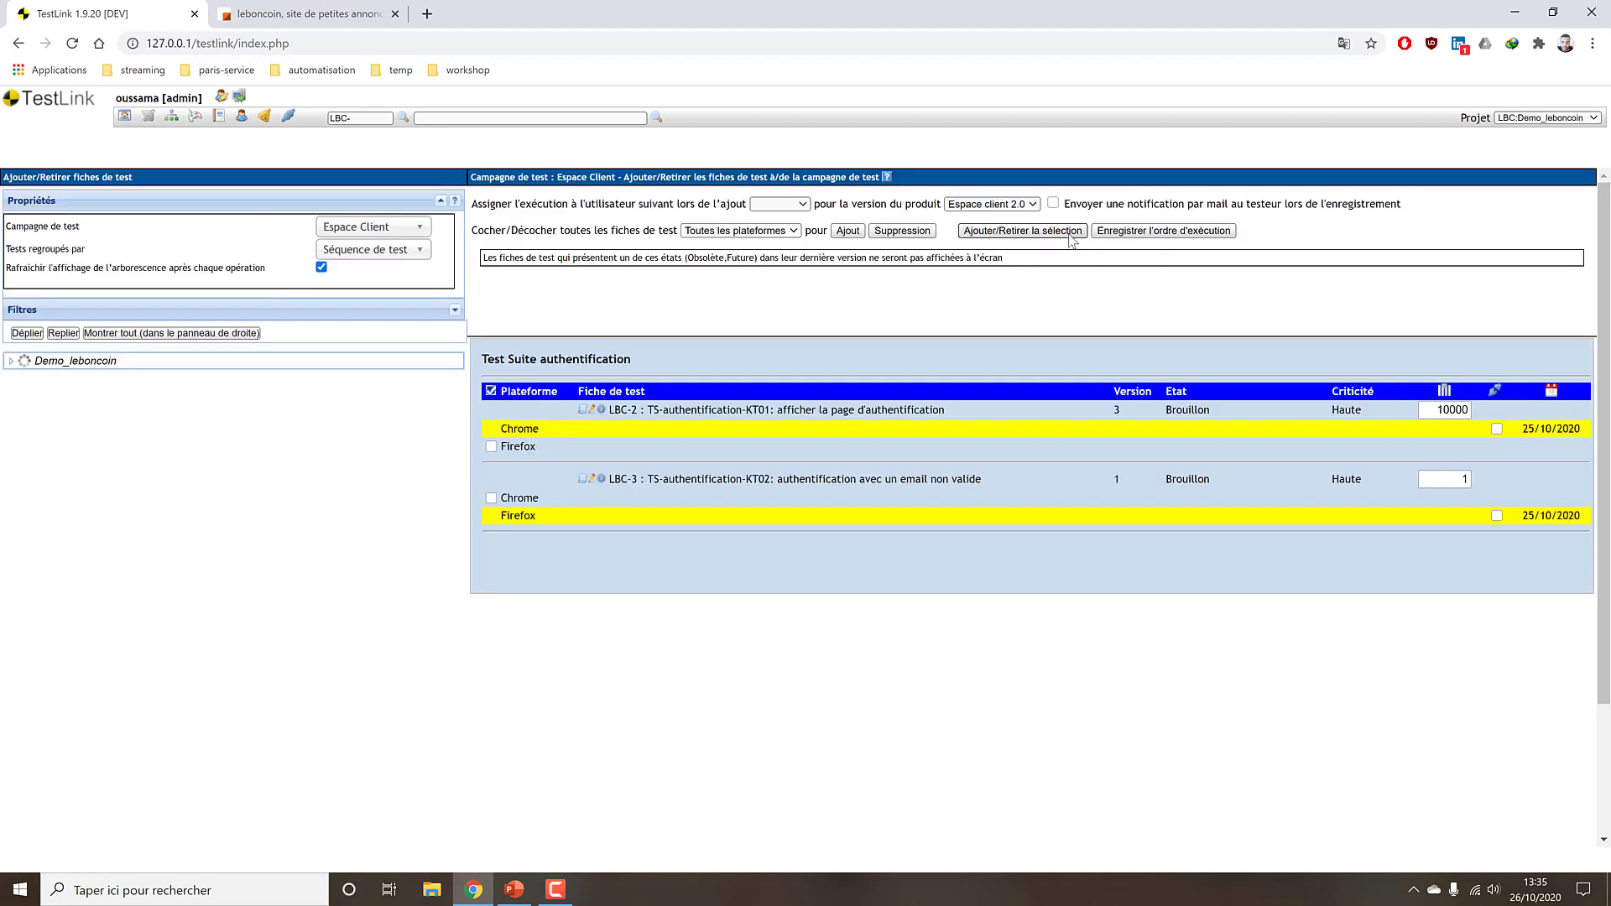
pyautogui.click(491, 446)
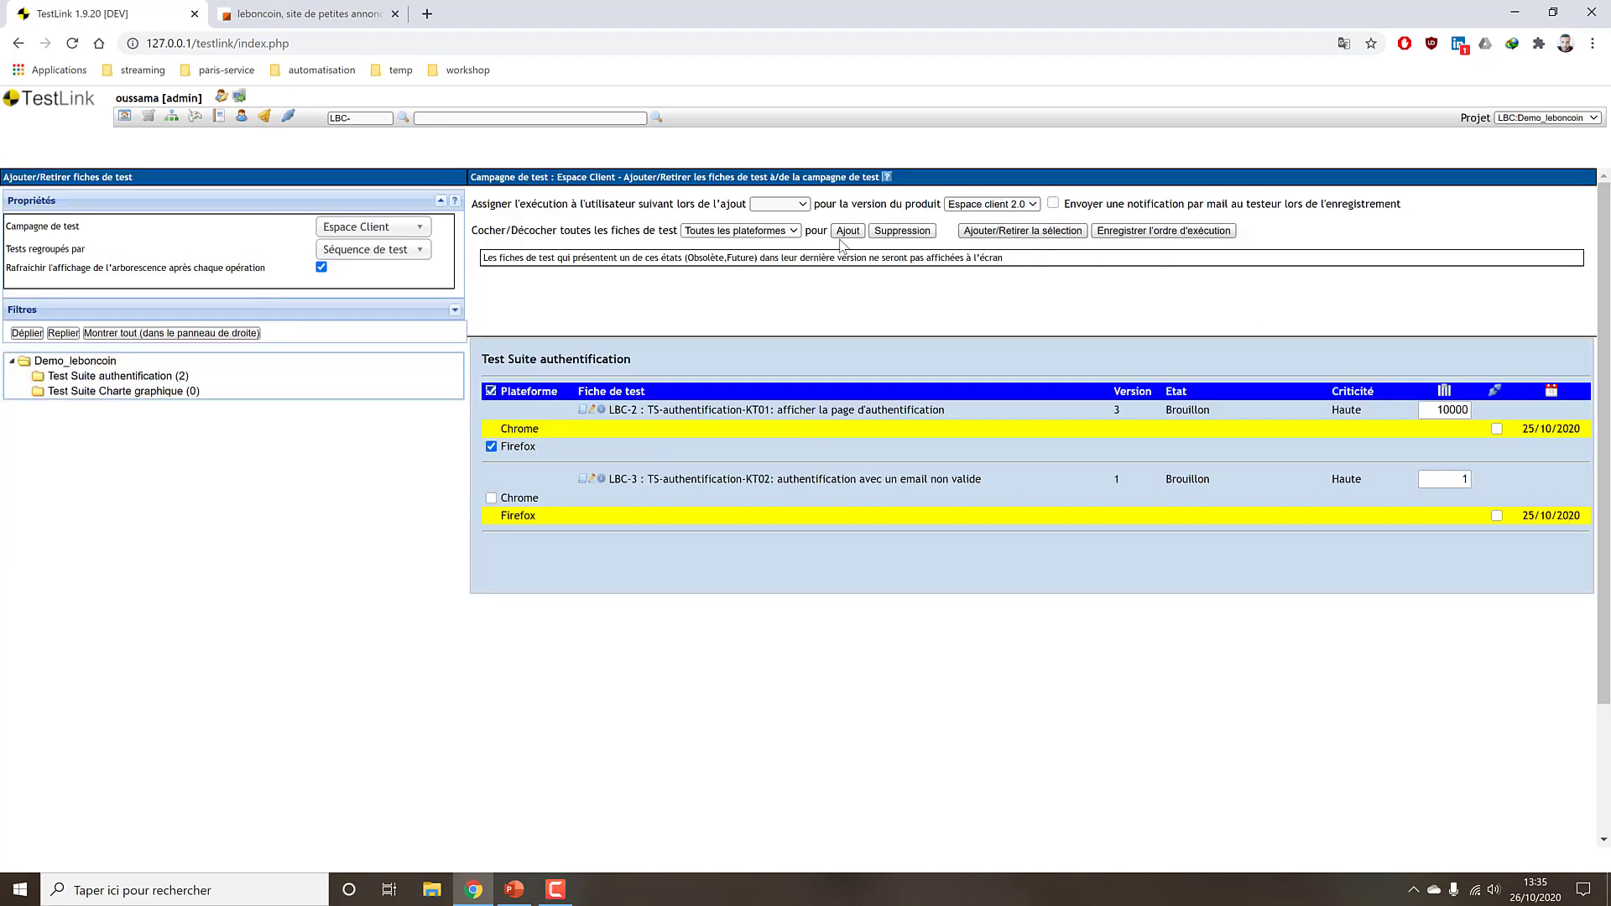
pyautogui.click(963, 235)
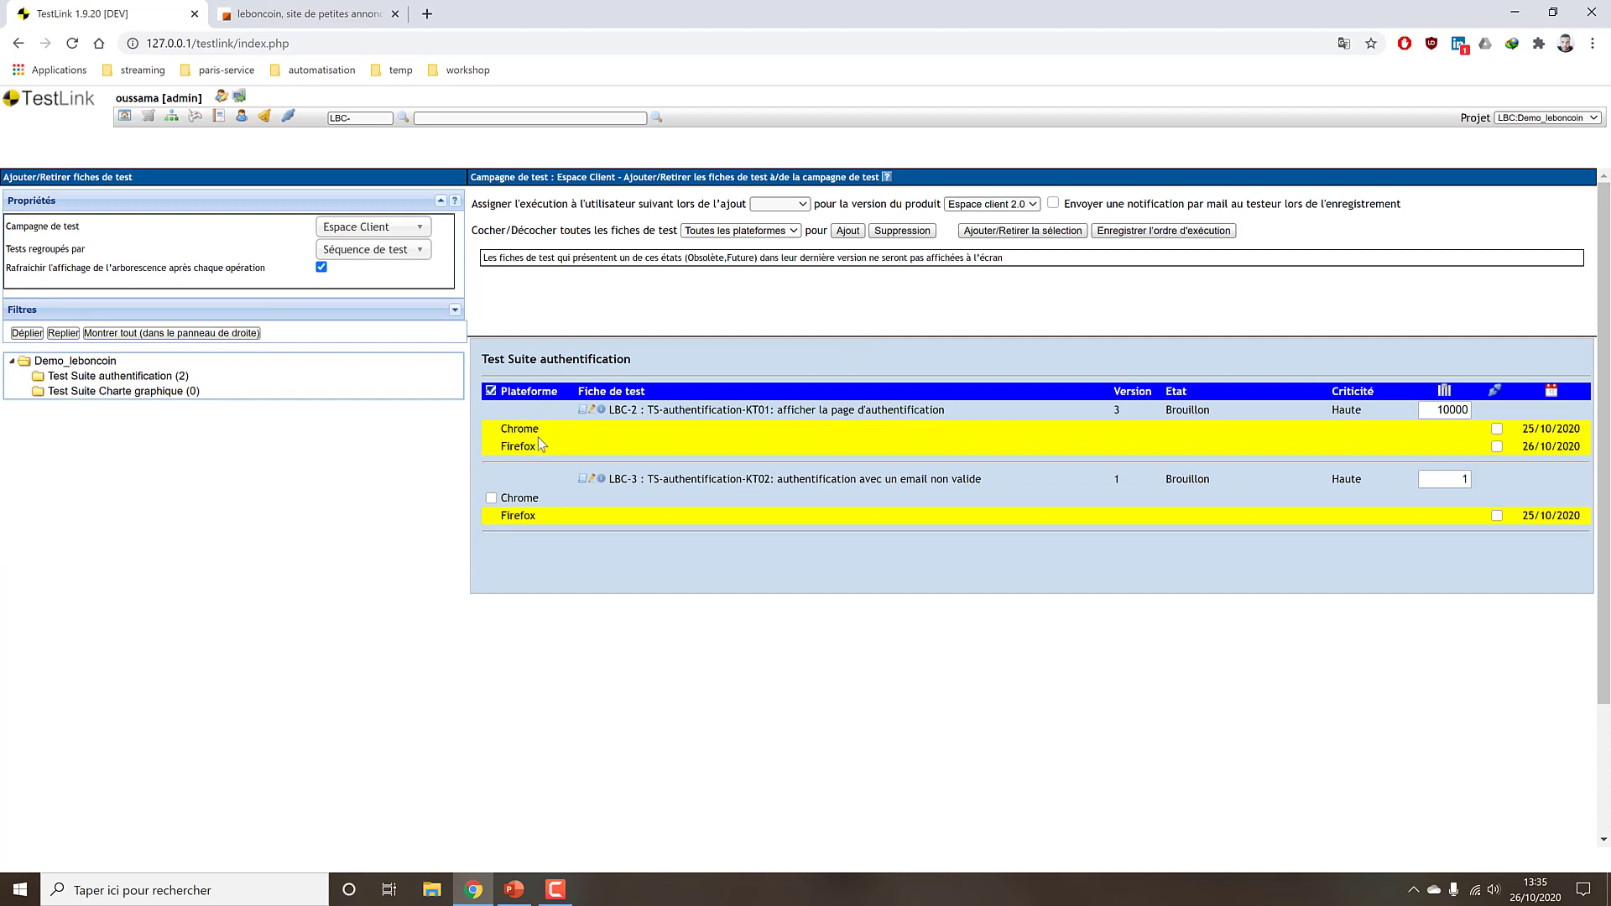
# Review the platforms assigned to both authentication test cases and the contents of Test Suite Charte graphique.
pyautogui.moveTo(539, 436); pyautogui.dragTo(495, 434)
pyautogui.click(576, 450)
pyautogui.moveTo(973, 409); pyautogui.dragTo(647, 411)
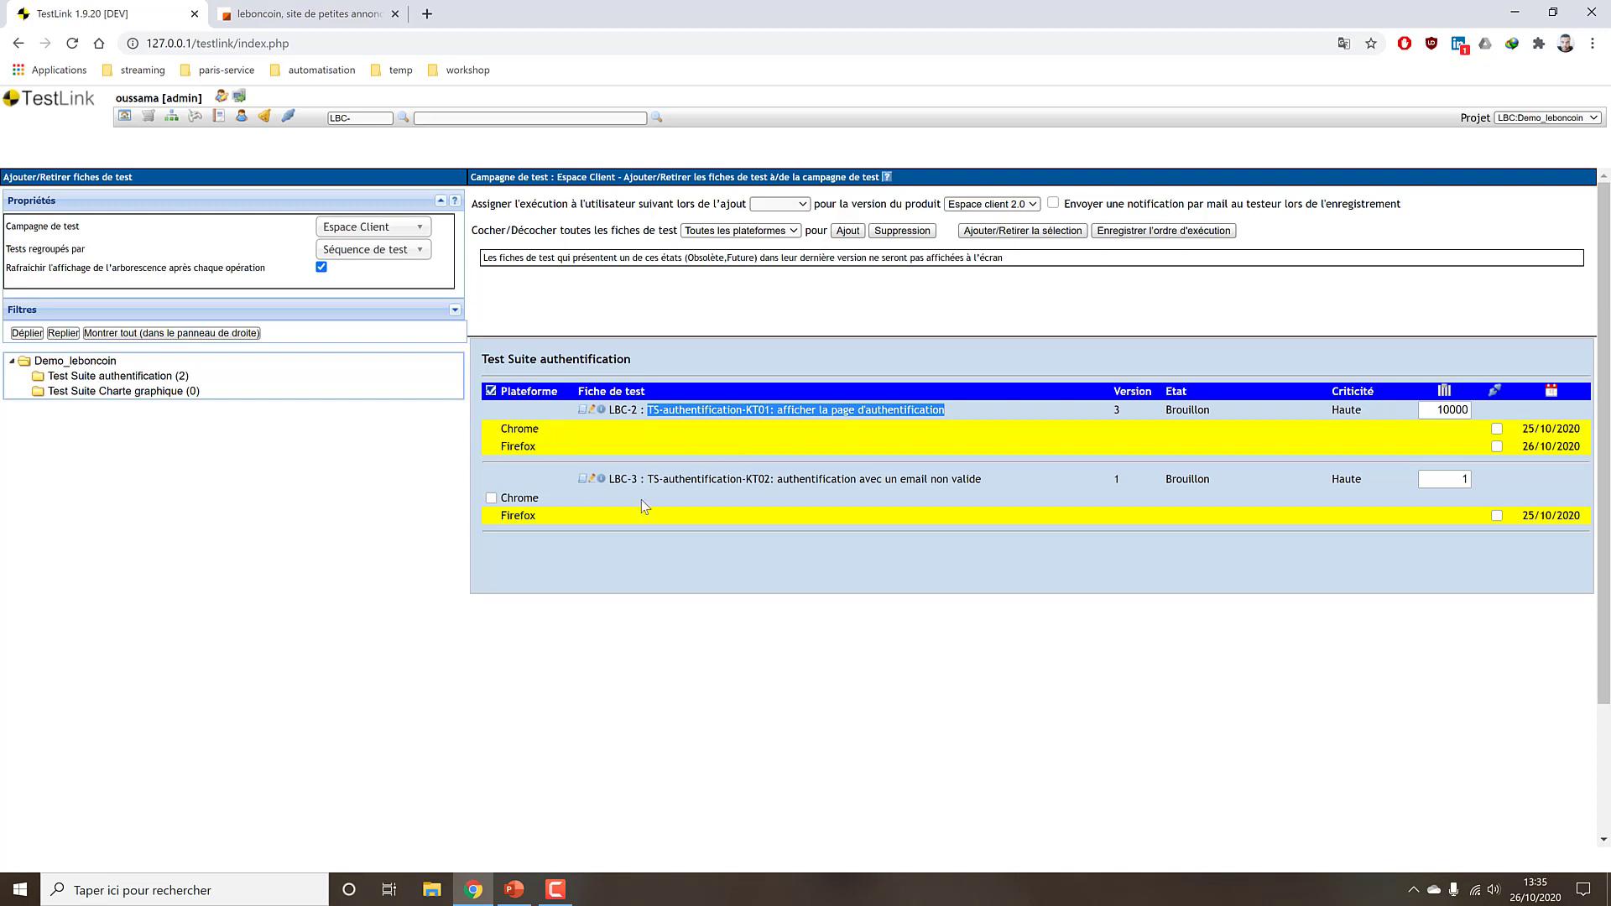
pyautogui.moveTo(984, 480); pyautogui.dragTo(645, 478)
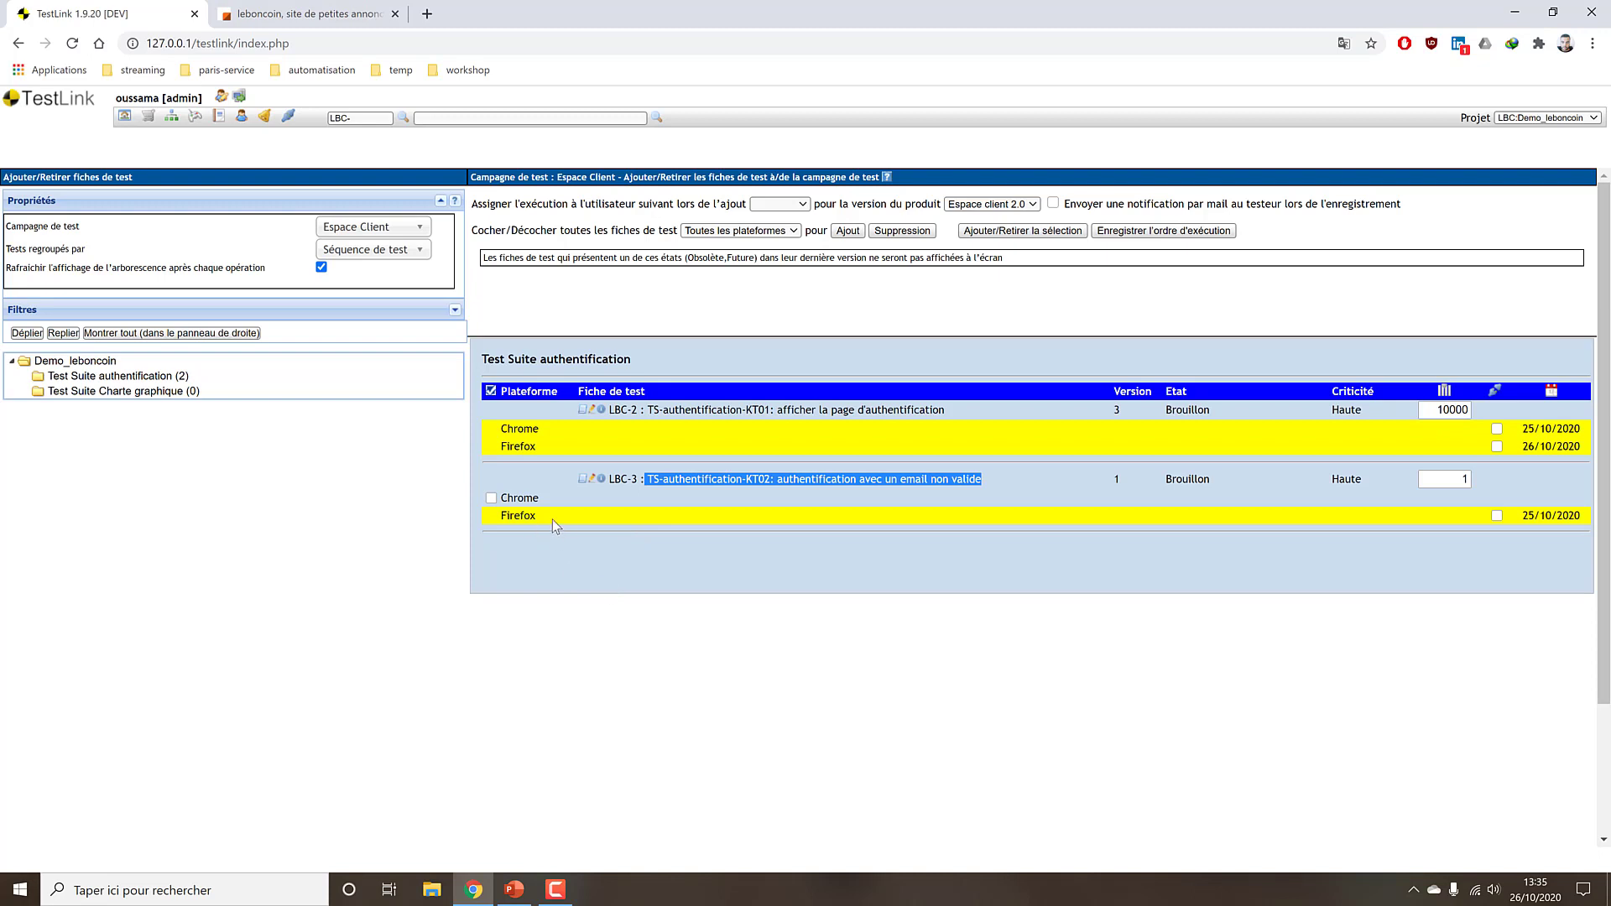
pyautogui.click(134, 392)
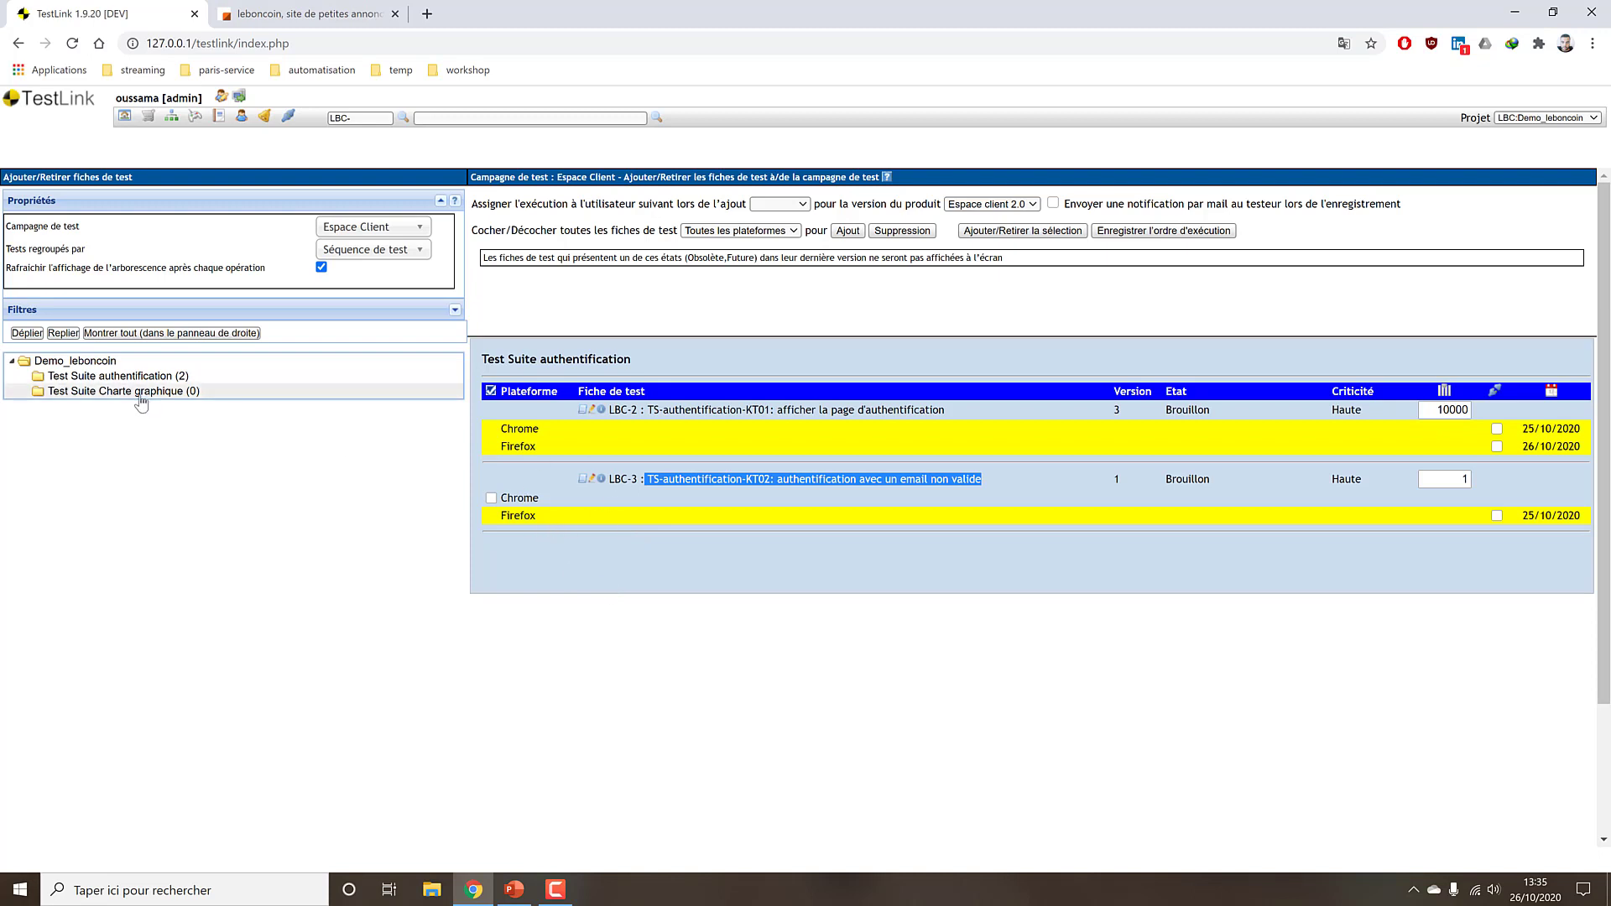
pyautogui.click(141, 376)
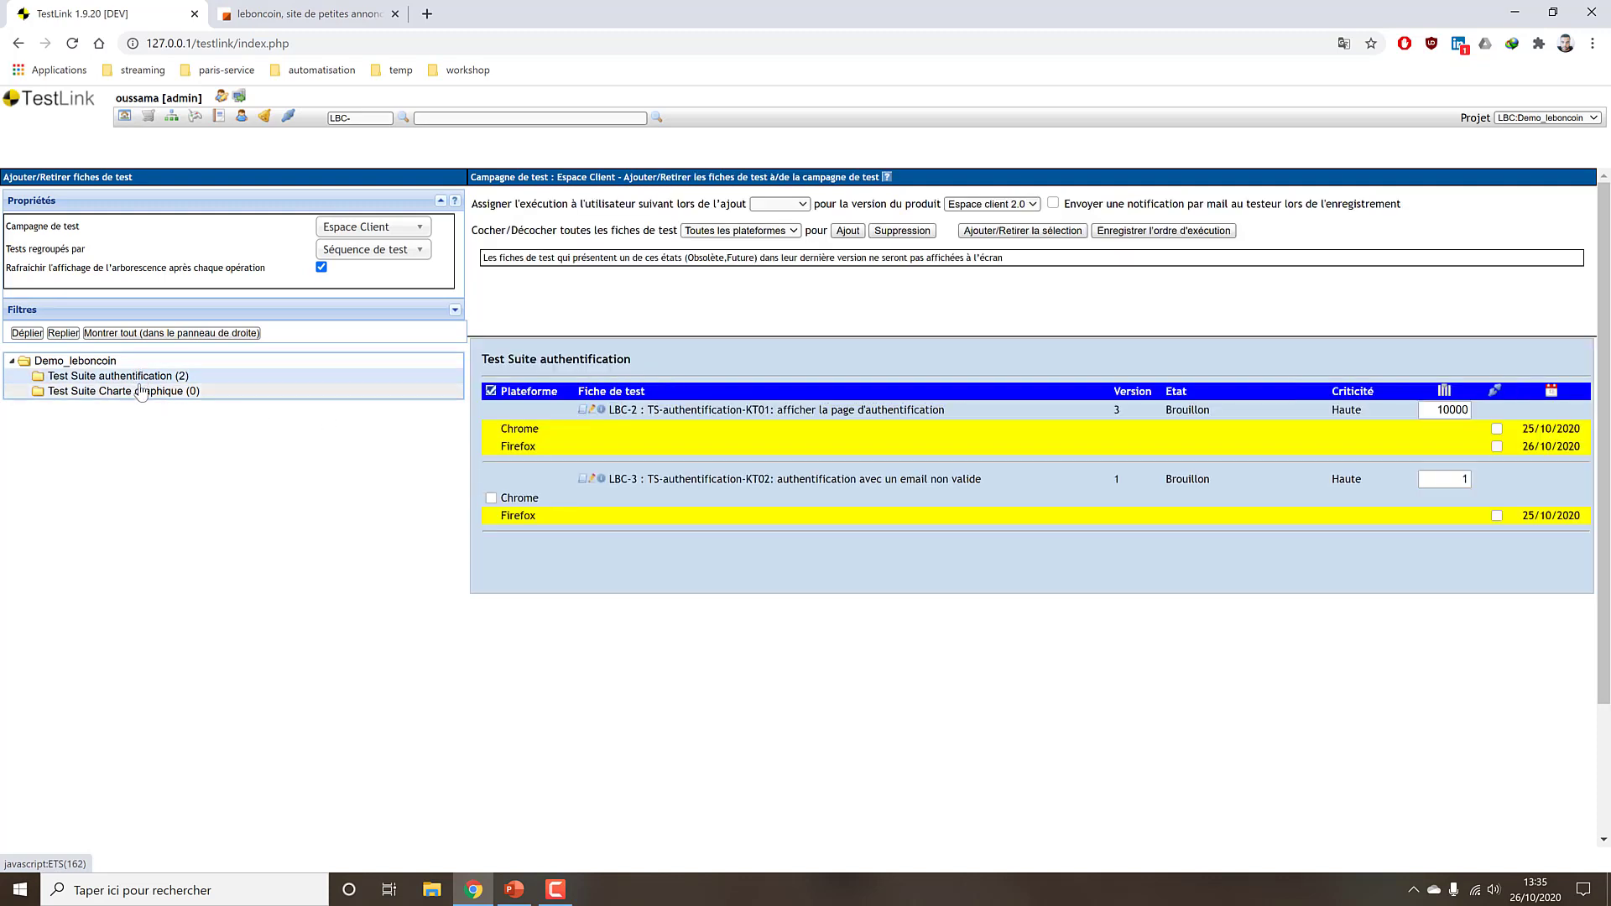
pyautogui.click(145, 392)
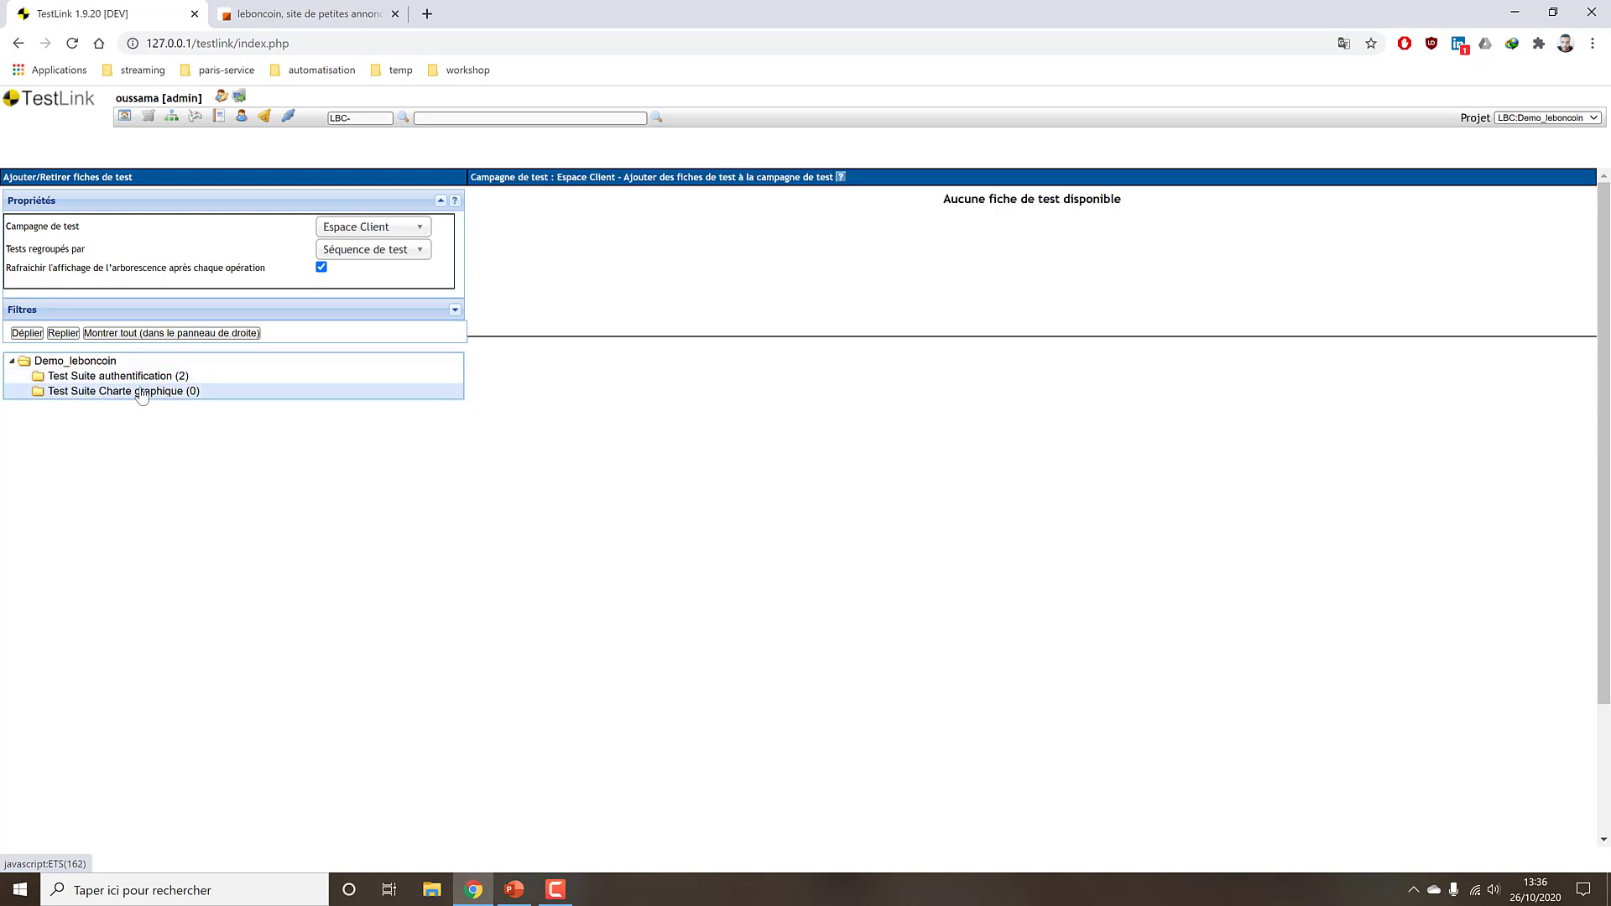
pyautogui.click(141, 377)
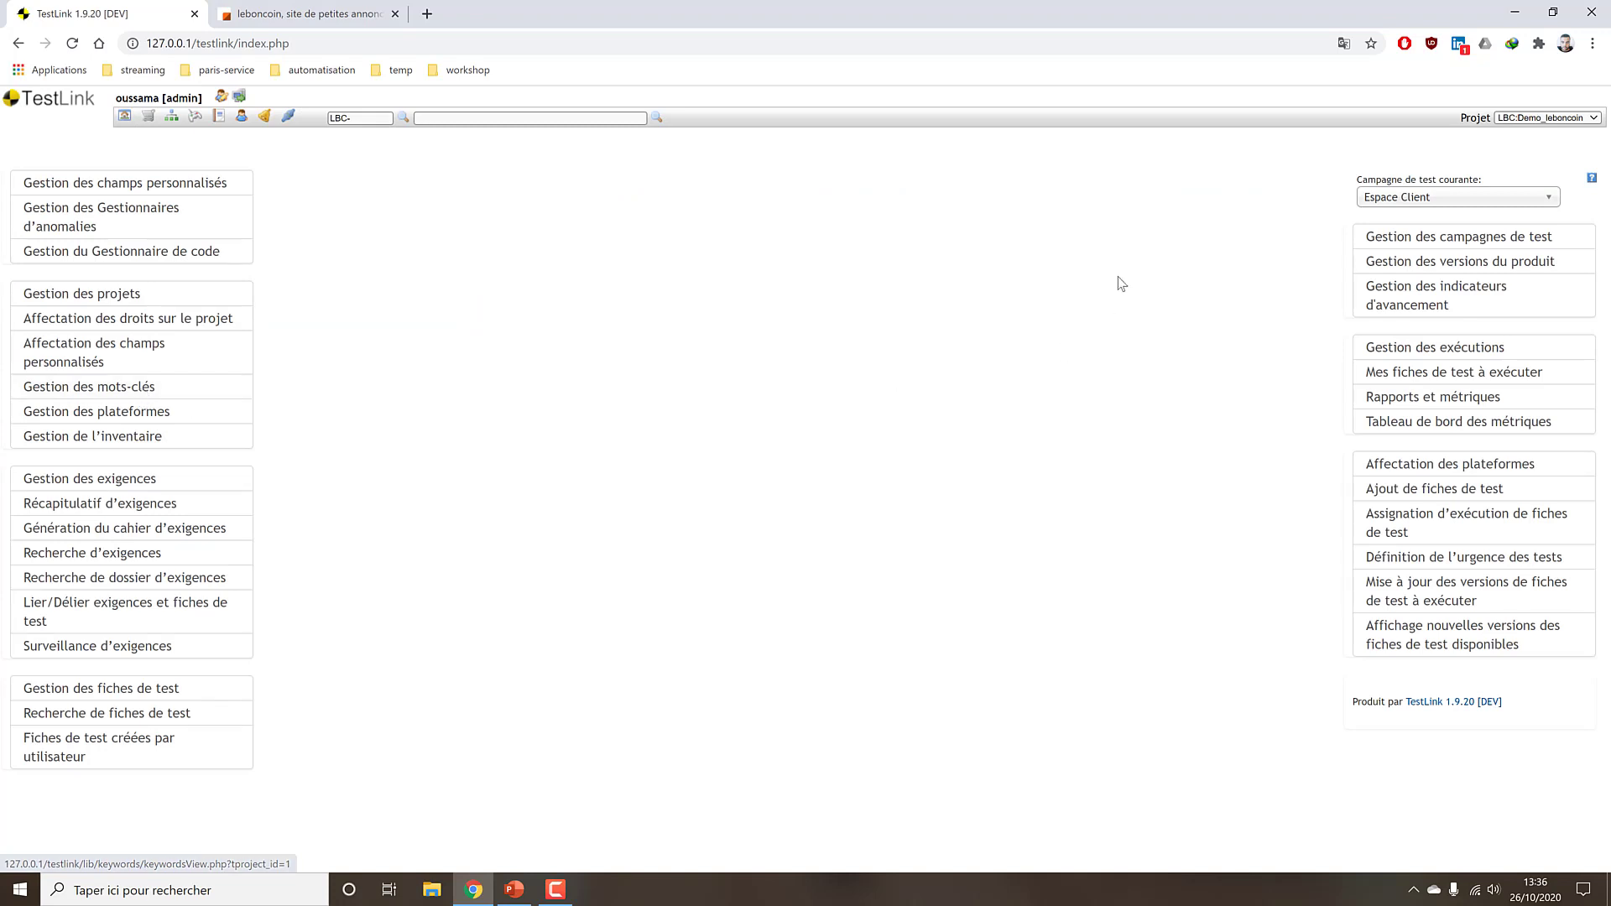
# Review the project's managed platforms and the platforms assigned to the Espace Client test campaign.
pyautogui.click(120, 413)
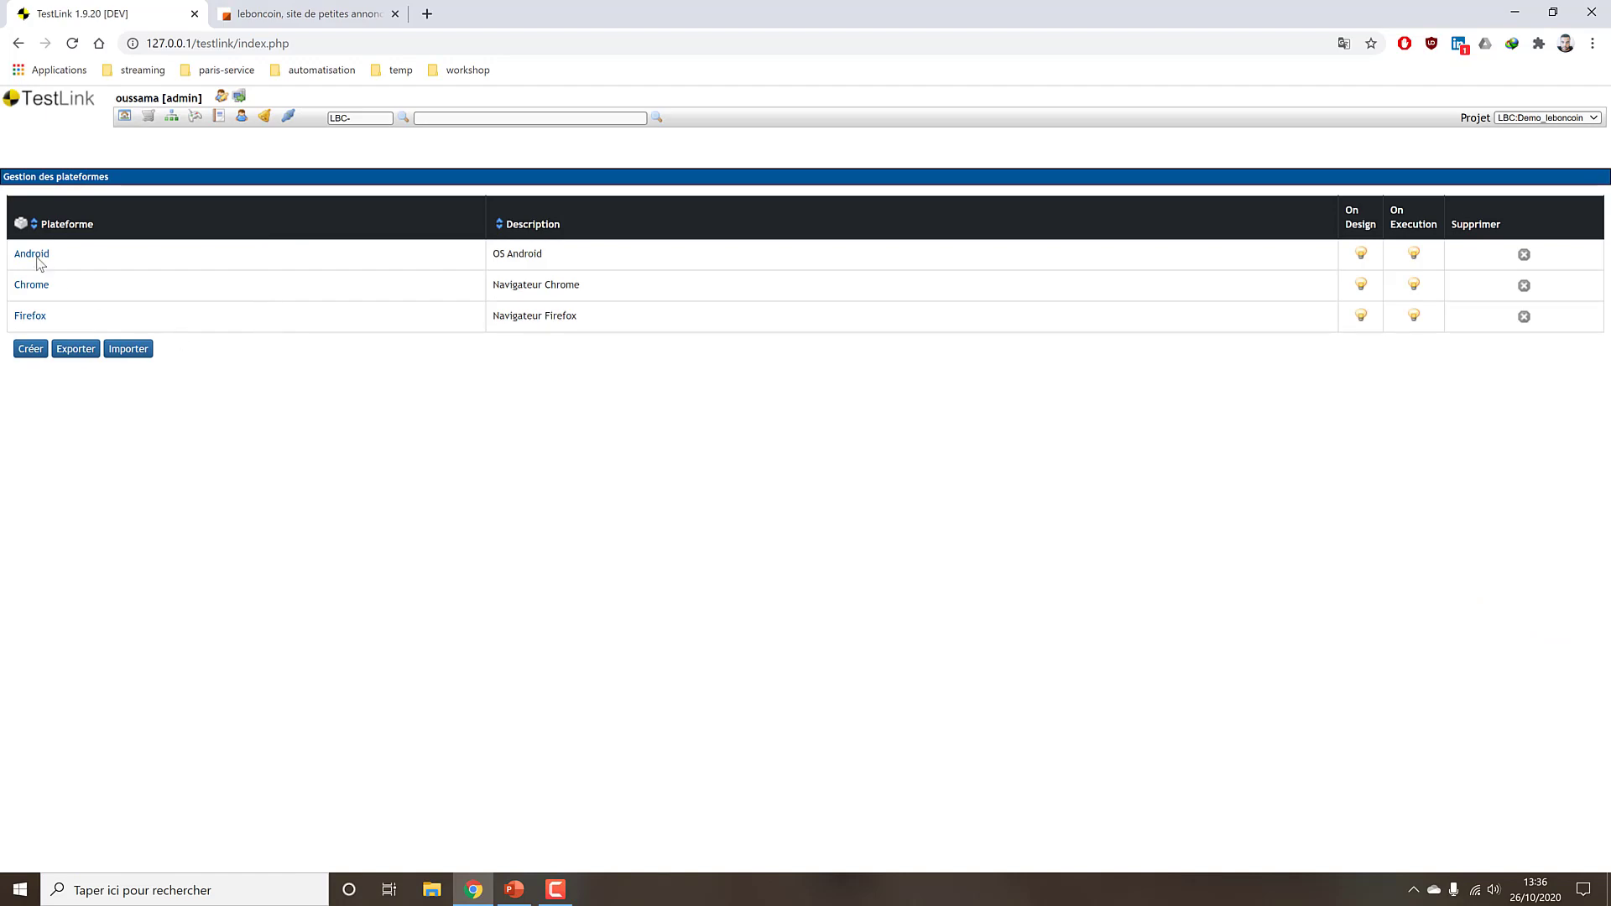
pyautogui.click(124, 116)
pyautogui.click(1397, 469)
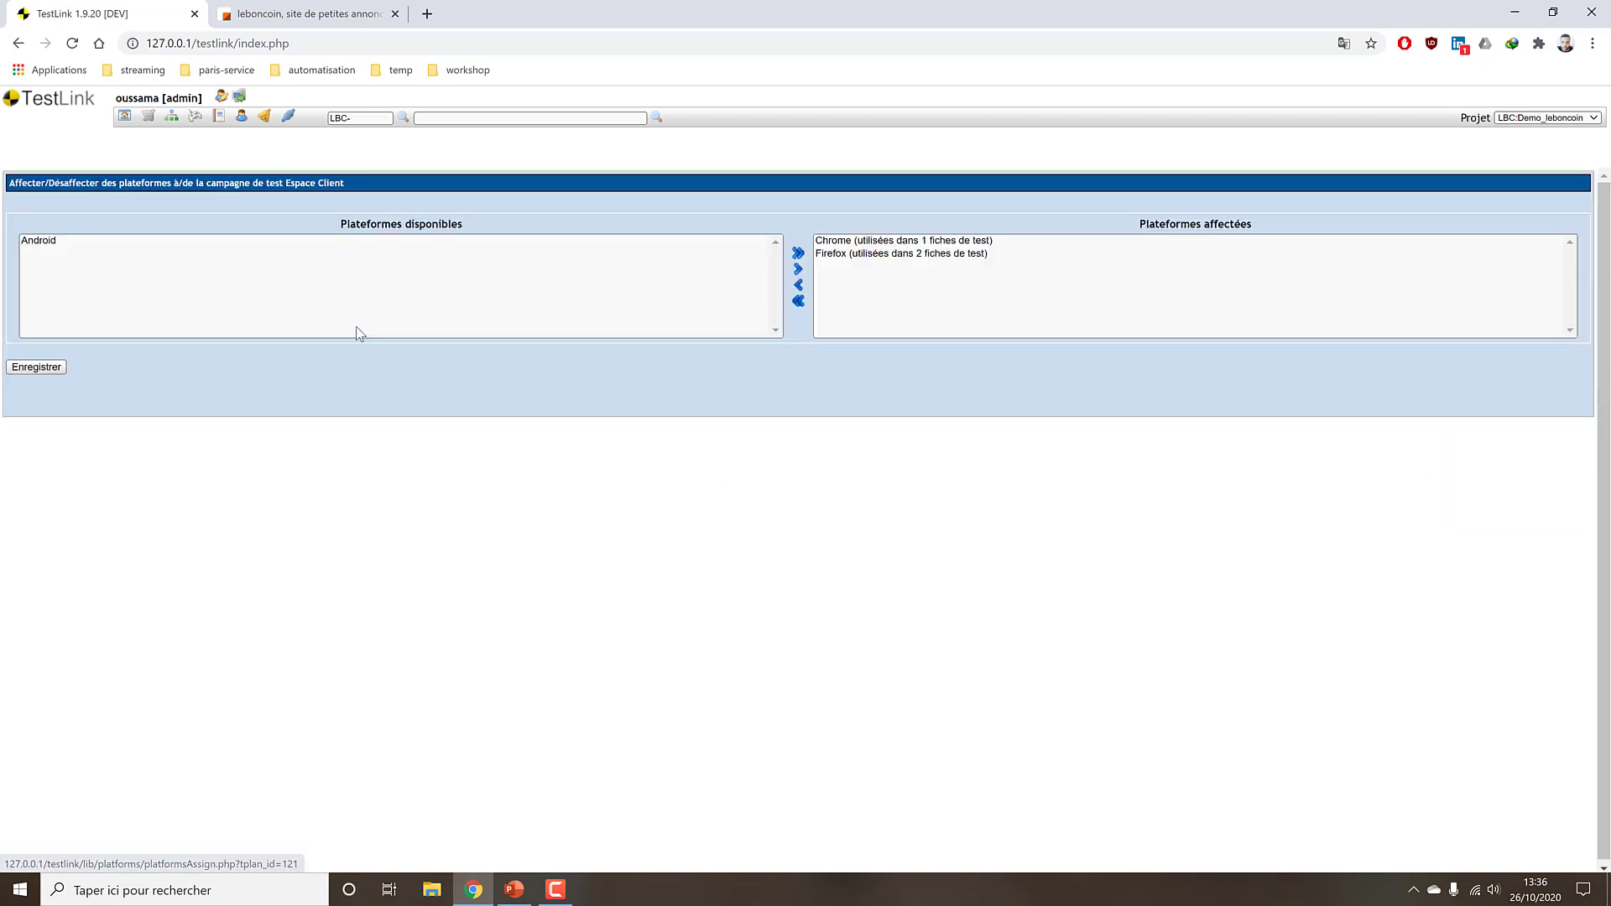
pyautogui.click(18, 43)
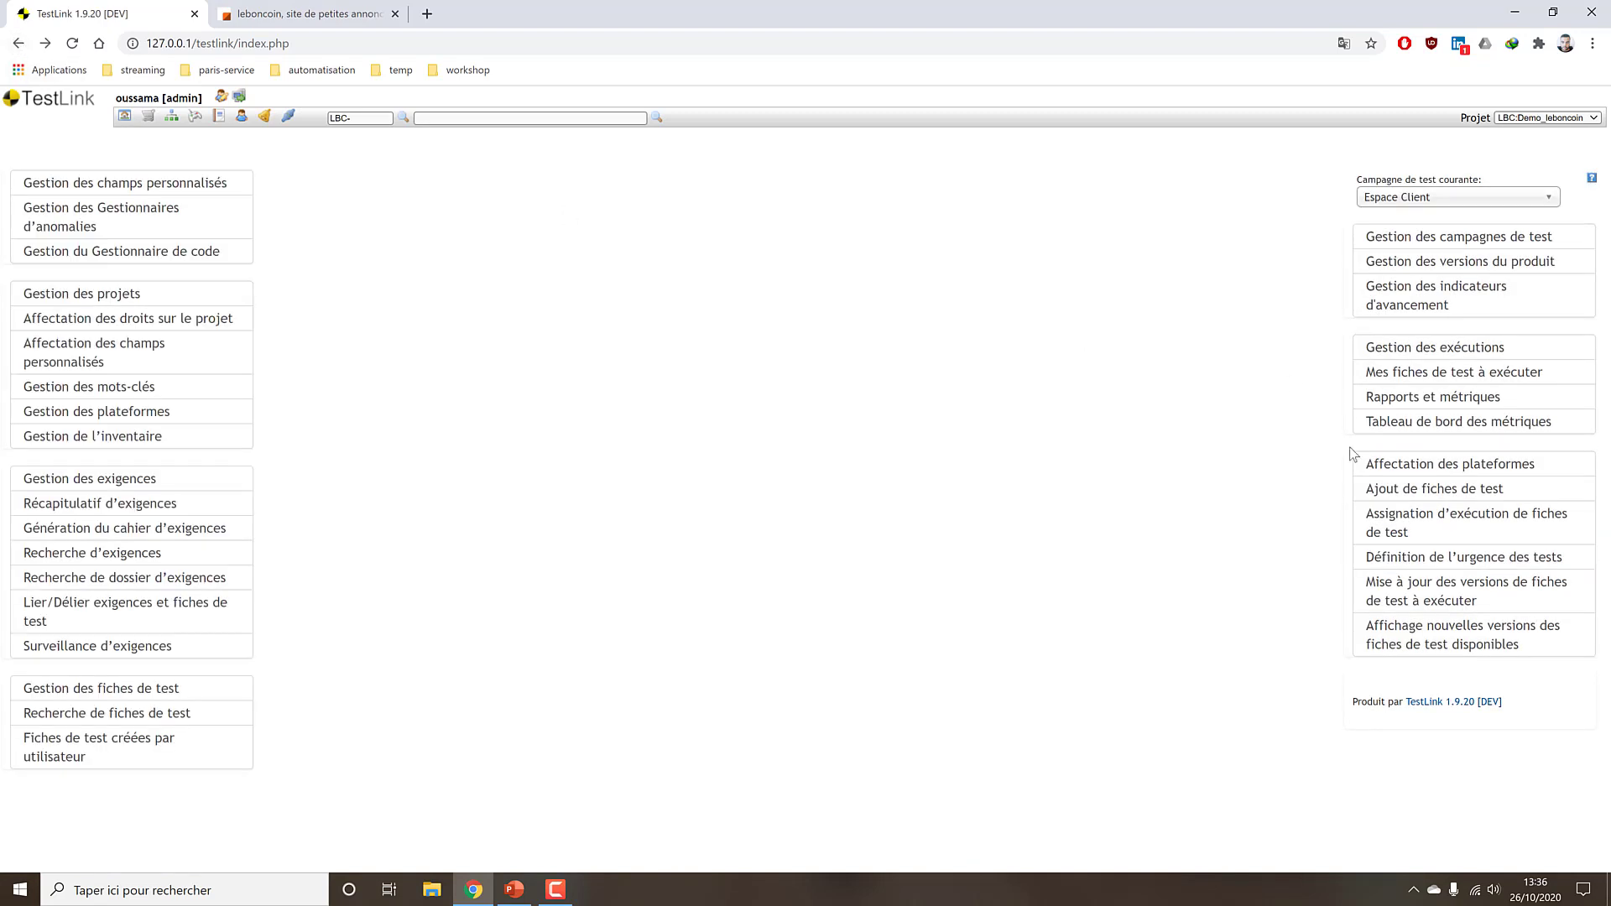
pyautogui.click(1461, 466)
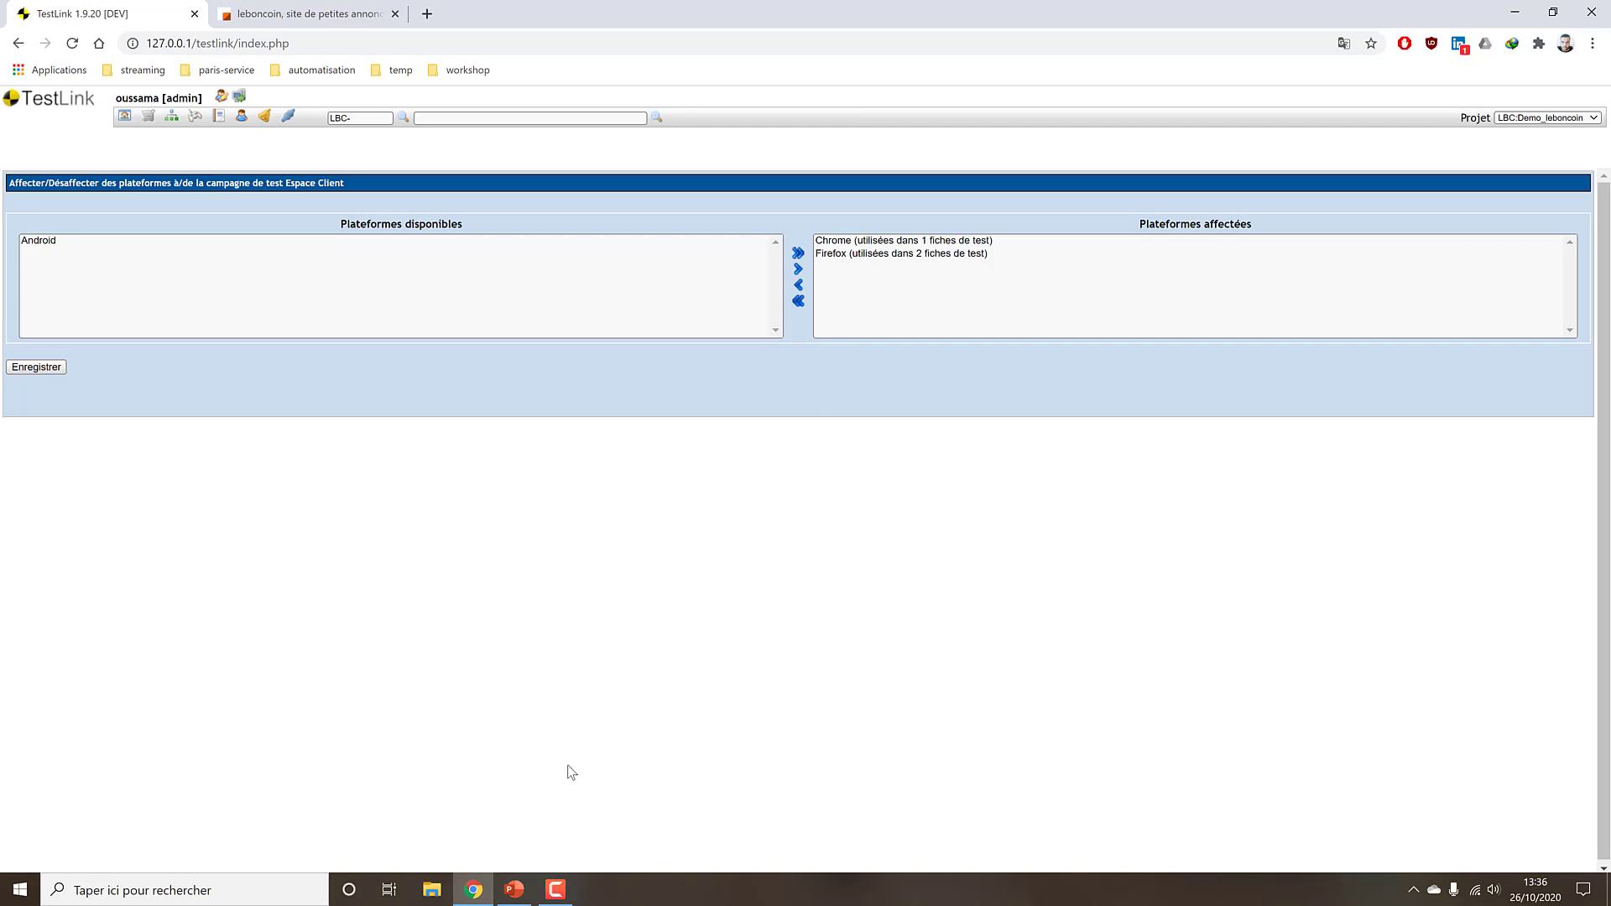
pyautogui.click(561, 888)
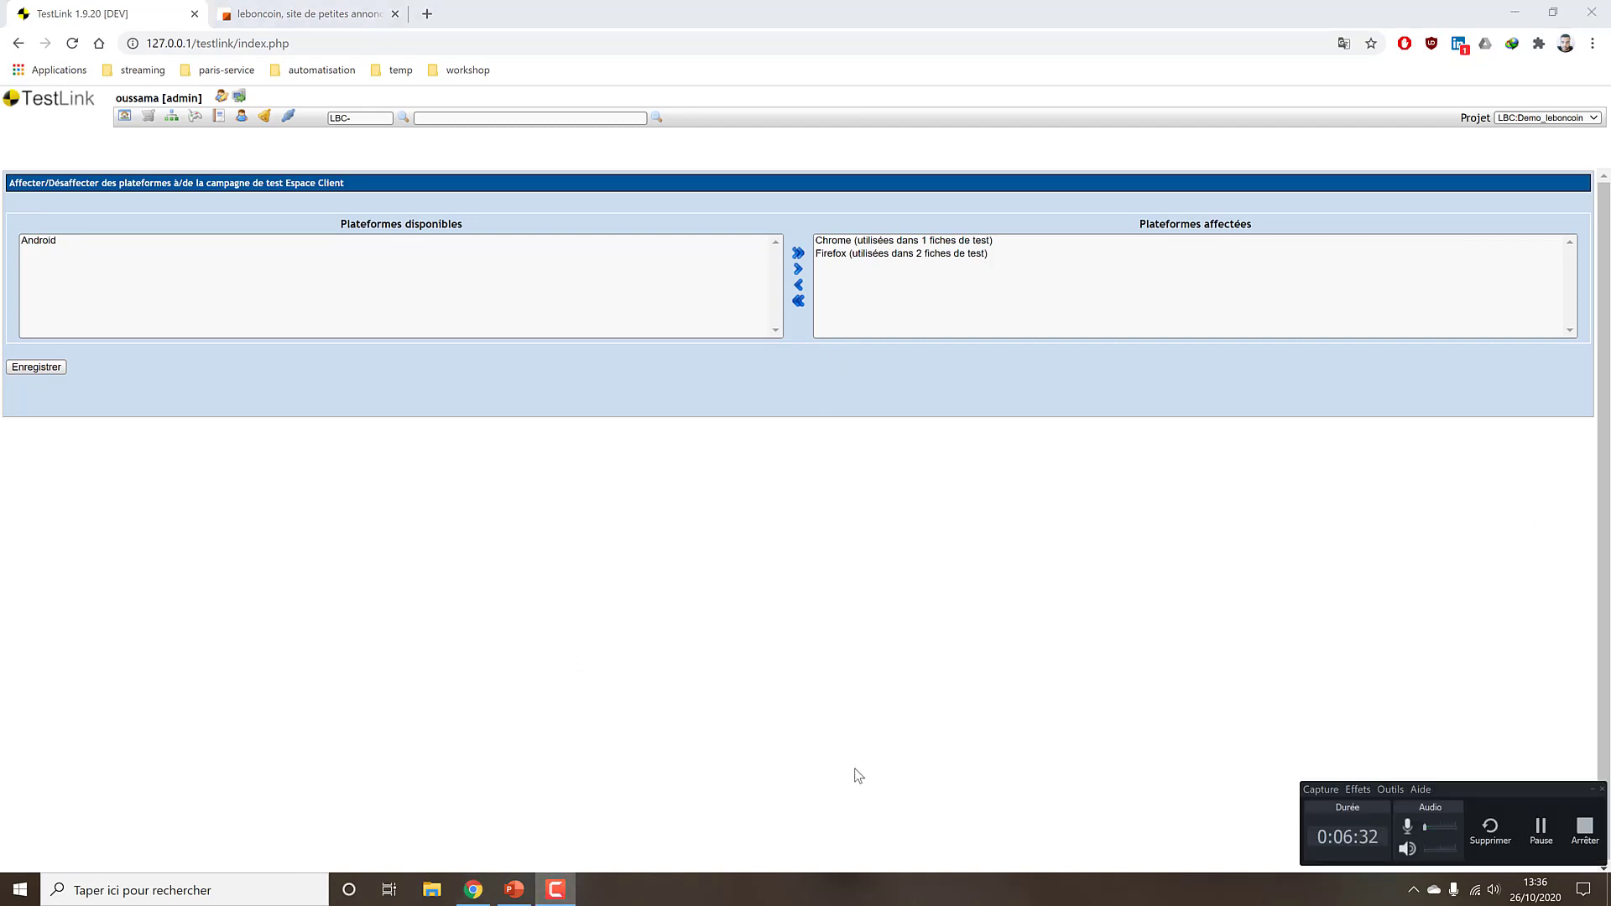